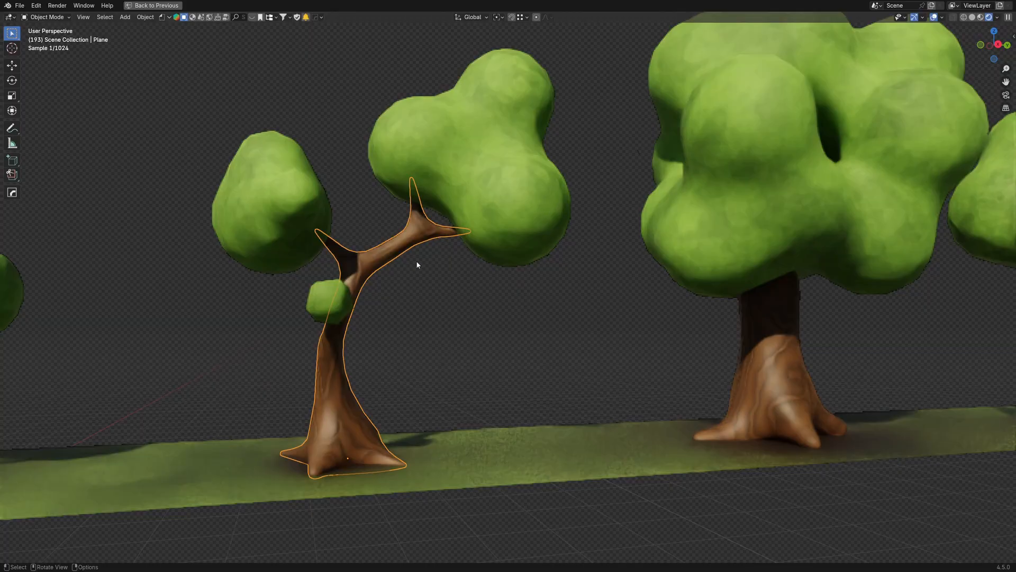
Step: Inspect the row of trees and check the base mesh inside the leftmost tree's trunk
{"action": "left_click", "coordinate": [413, 268]}
{"action": "middle_click_drag", "start_coordinate": [368, 295], "coordinate": [598, 360]}
{"action": "scroll", "coordinate": [597, 360], "scroll_direction": "down", "scroll_amount": 1}
{"action": "middle_click_drag", "start_coordinate": [466, 324], "coordinate": [644, 297], "text": "shift"}
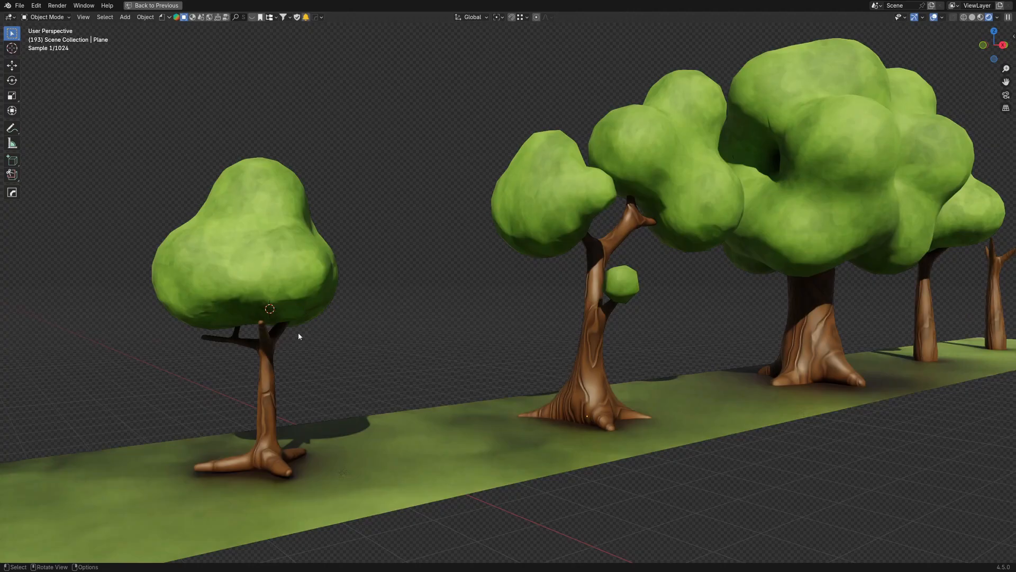
{"action": "middle_click_drag", "start_coordinate": [424, 378], "coordinate": [341, 390]}
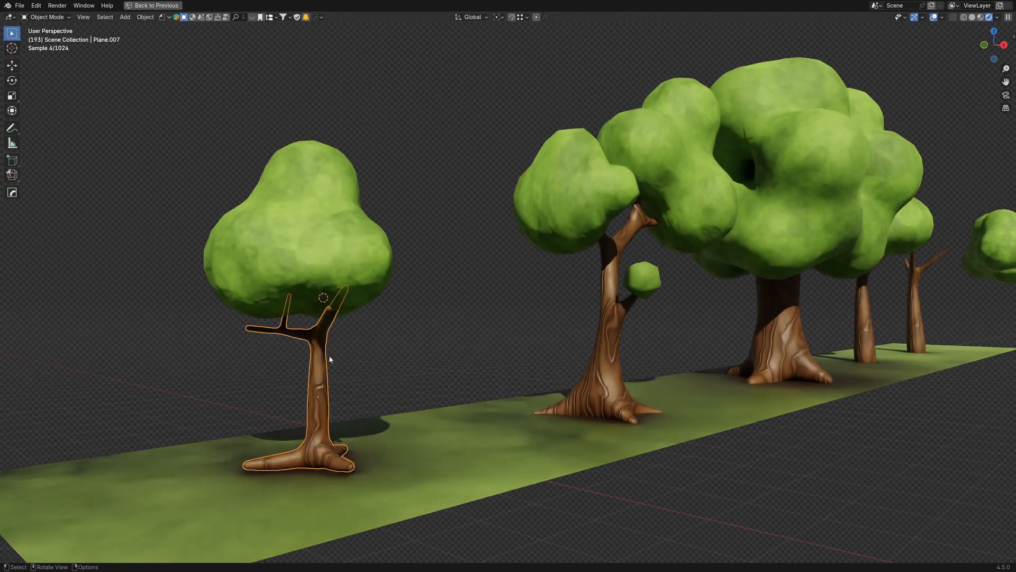
{"action": "key", "text": "Tab"}
{"action": "key", "text": "Tab"}
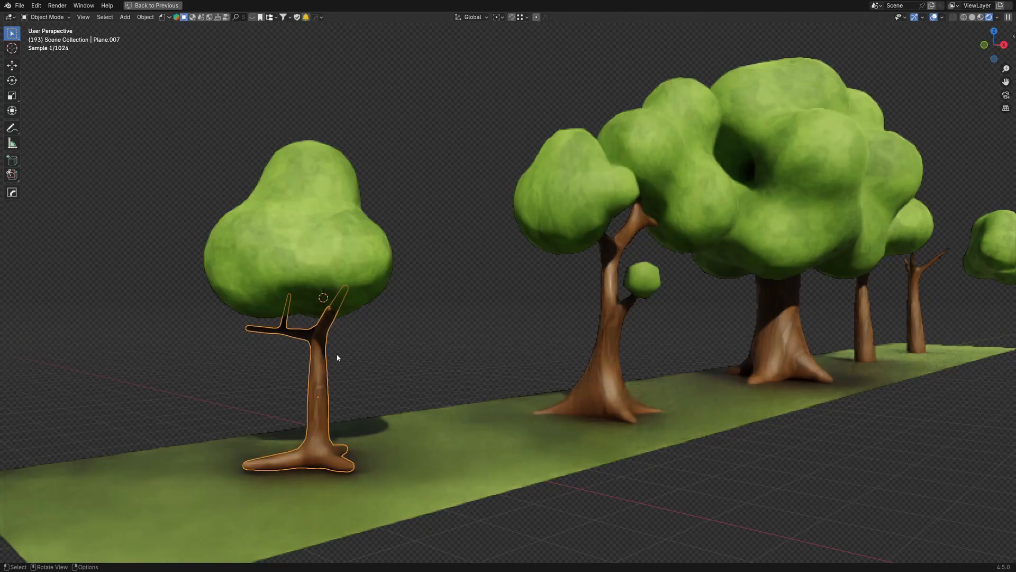
Step: Restore the multi-editor layout, widen the 3D view, and remove the Simple Subdivision modifier above Skin on the leftmost trunk
{"action": "key", "text": "ctrl+space"}
{"action": "left_click_drag", "start_coordinate": [487, 188], "coordinate": [851, 188]}
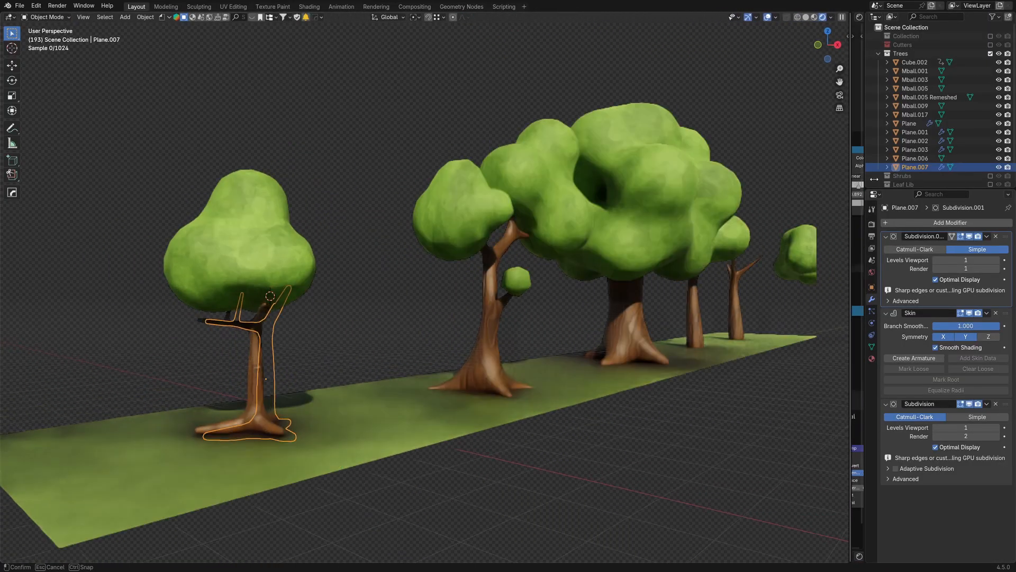
{"action": "scroll", "coordinate": [481, 305], "scroll_direction": "up", "scroll_amount": 1}
{"action": "scroll", "coordinate": [480, 305], "scroll_direction": "up", "scroll_amount": 2}
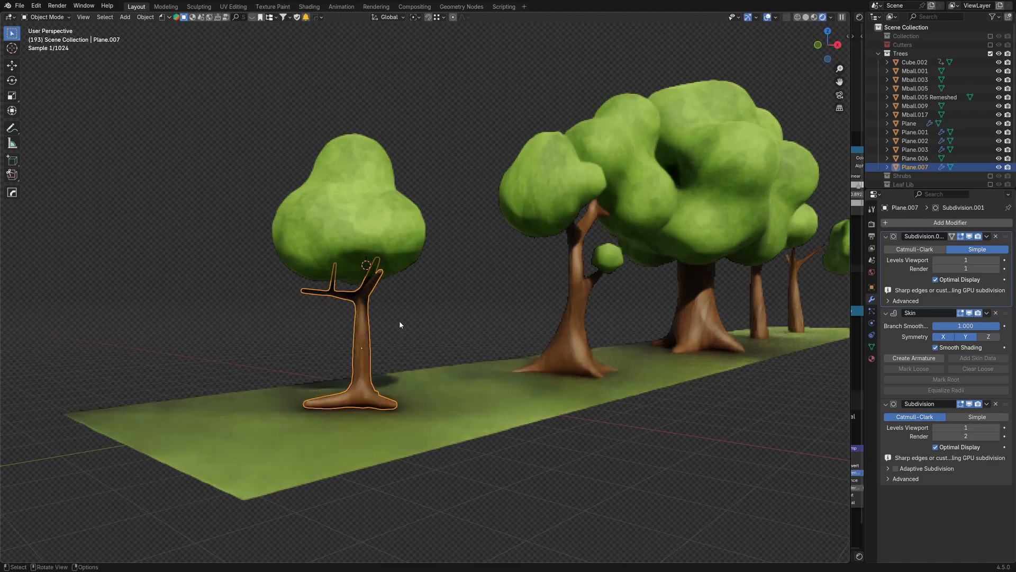
{"action": "left_click", "coordinate": [996, 237]}
{"action": "middle_click_drag", "start_coordinate": [441, 274], "coordinate": [453, 287], "text": "shift"}
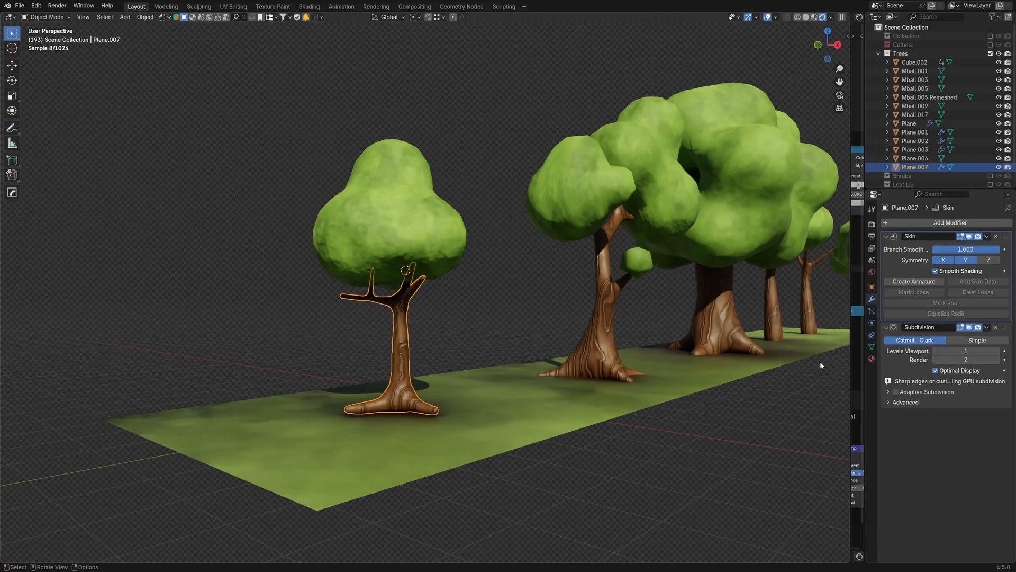
Step: Inspect the mesh topology of the leftmost tree's foliage
{"action": "left_click", "coordinate": [403, 218]}
{"action": "middle_click_drag", "start_coordinate": [409, 229], "coordinate": [380, 242], "text": "shift"}
{"action": "scroll", "coordinate": [399, 247], "scroll_direction": "down", "scroll_amount": 2}
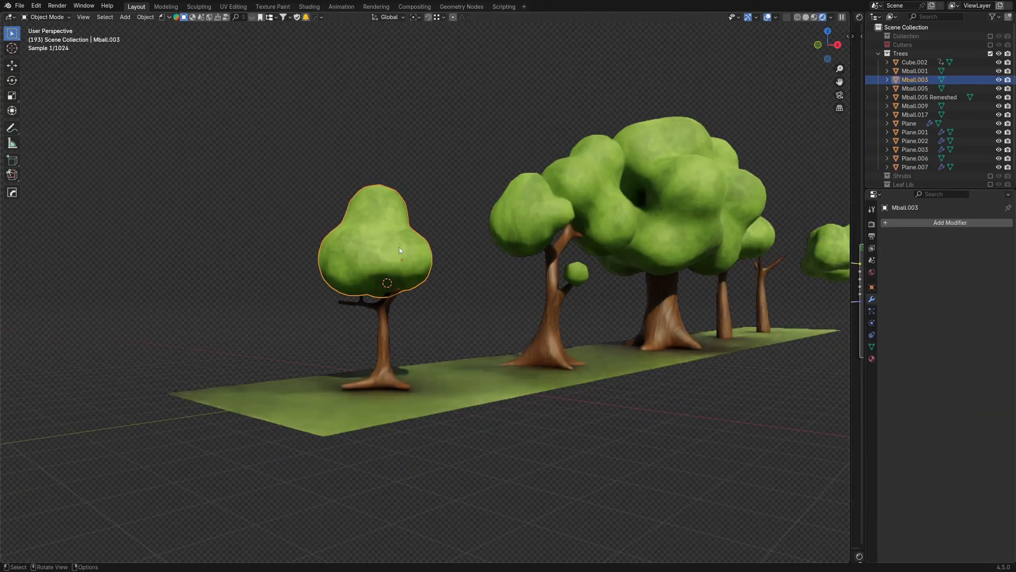
{"action": "scroll", "coordinate": [389, 250], "scroll_direction": "up", "scroll_amount": 2}
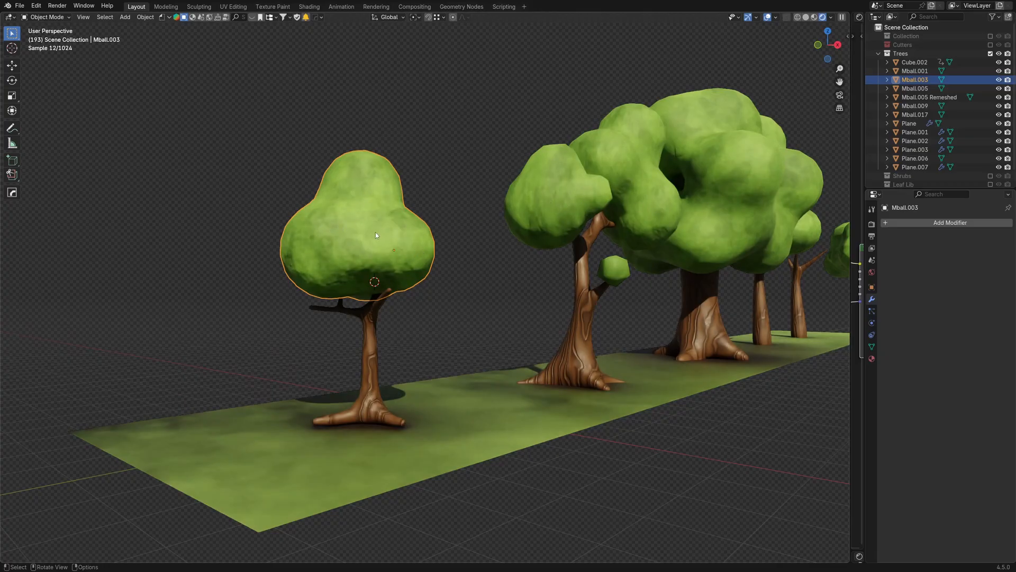
{"action": "middle_click_drag", "start_coordinate": [376, 235], "coordinate": [342, 248]}
{"action": "key", "text": "Tab"}
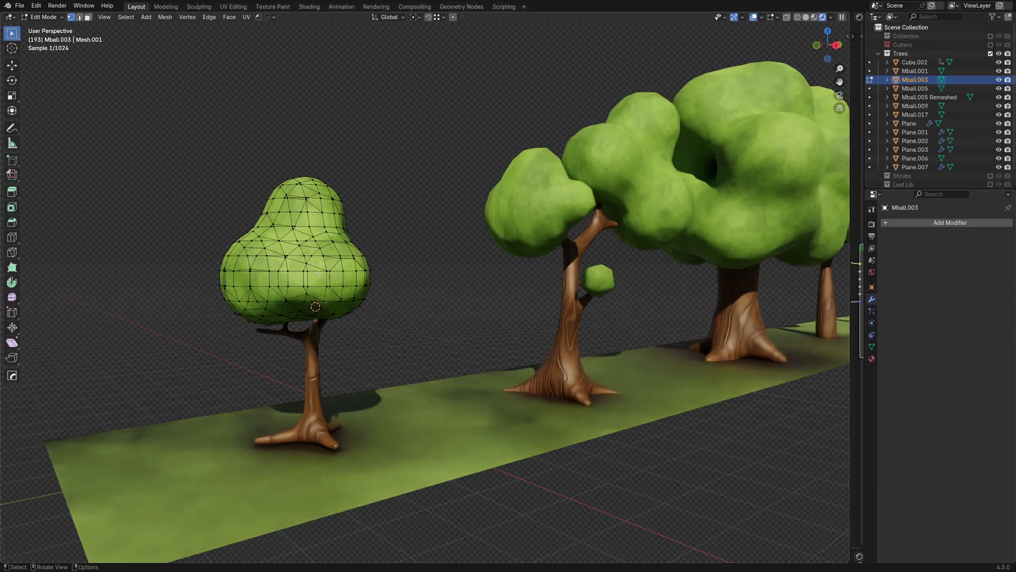
{"action": "scroll", "coordinate": [319, 272], "scroll_direction": "up", "scroll_amount": 2}
{"action": "key", "text": "Tab"}
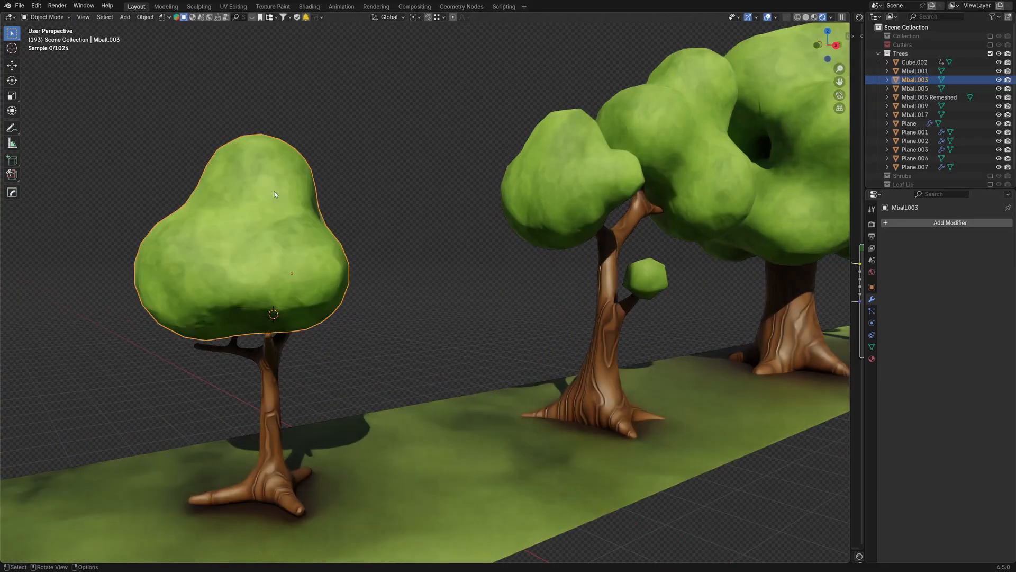
Step: Inspect the remeshed foliage of the small tree beyond the large one, and select the large tree's canopy
{"action": "scroll", "coordinate": [268, 233], "scroll_direction": "down", "scroll_amount": 2}
{"action": "middle_click_drag", "start_coordinate": [649, 214], "coordinate": [220, 223], "text": "shift"}
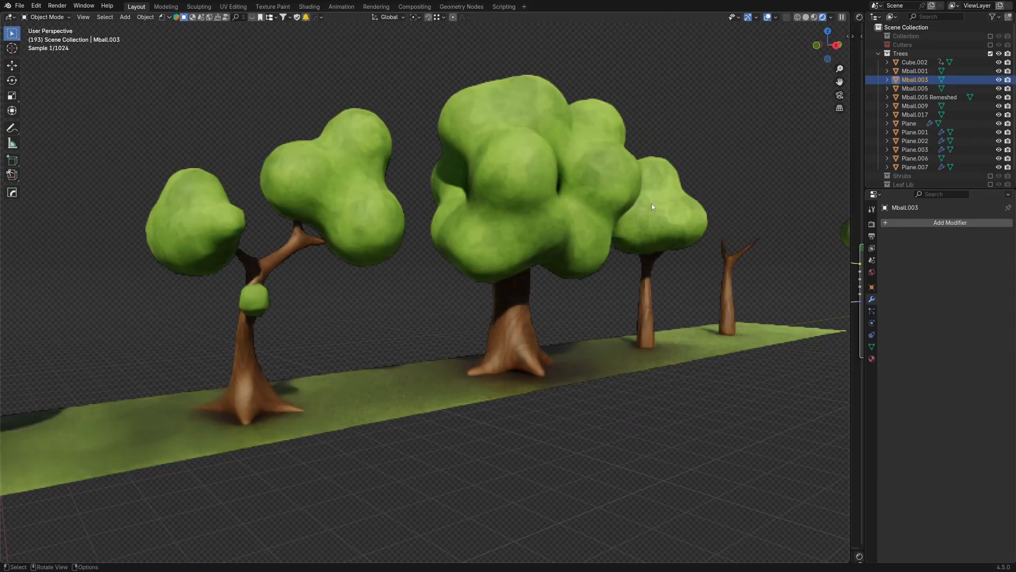
{"action": "left_click", "coordinate": [652, 203]}
{"action": "key", "text": "Tab"}
{"action": "key", "text": "a"}
{"action": "key", "text": "KP_Decimal"}
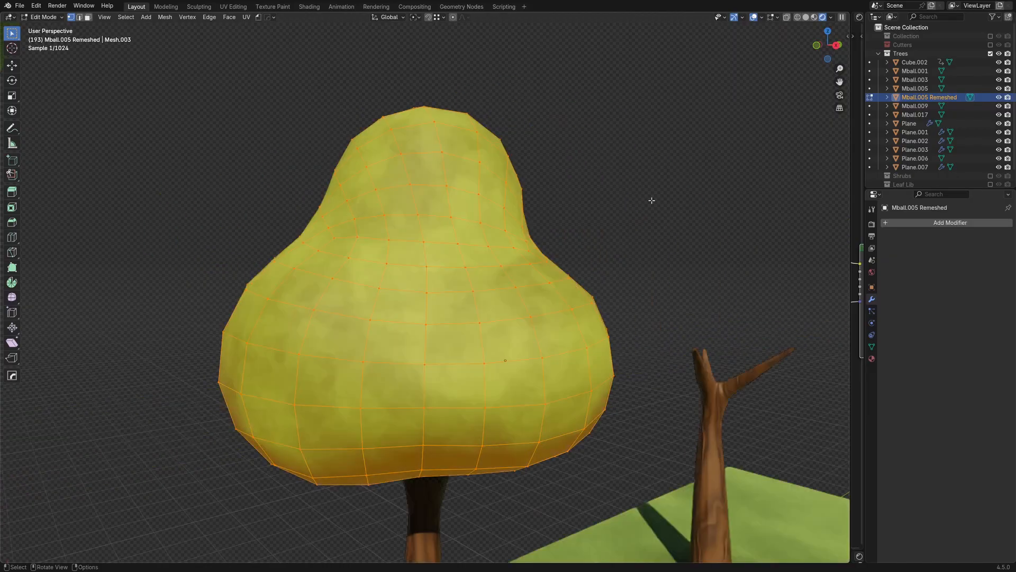
{"action": "key", "text": "Tab"}
{"action": "scroll", "coordinate": [565, 274], "scroll_direction": "down", "scroll_amount": 2}
{"action": "middle_click_drag", "start_coordinate": [561, 276], "coordinate": [465, 312]}
{"action": "key", "text": "Tab"}
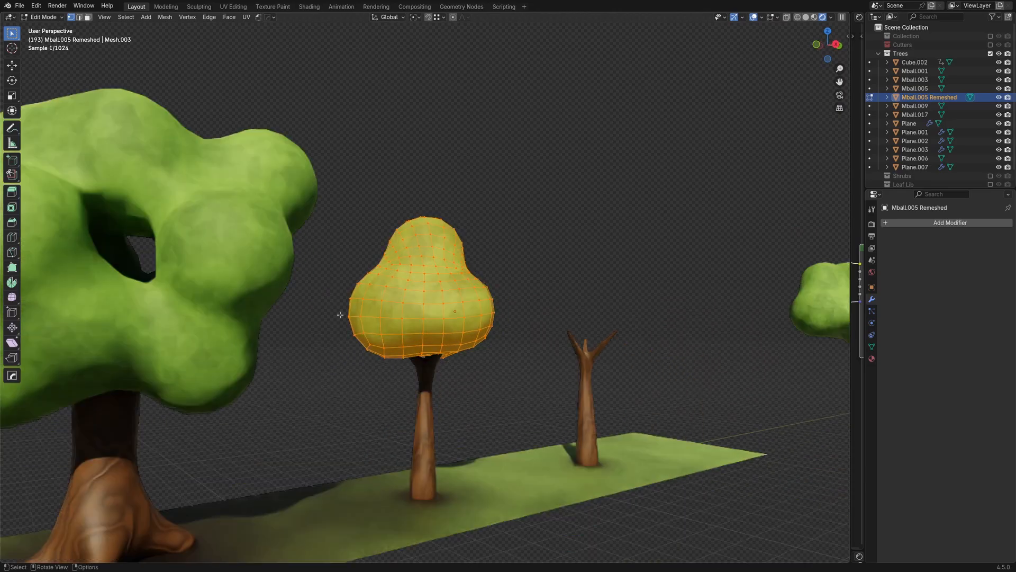
{"action": "middle_click_drag", "start_coordinate": [177, 300], "coordinate": [365, 273], "text": "shift"}
{"action": "key", "text": "Tab"}
{"action": "left_click", "coordinate": [347, 256]}
{"action": "scroll", "coordinate": [318, 270], "scroll_direction": "down", "scroll_amount": 5}
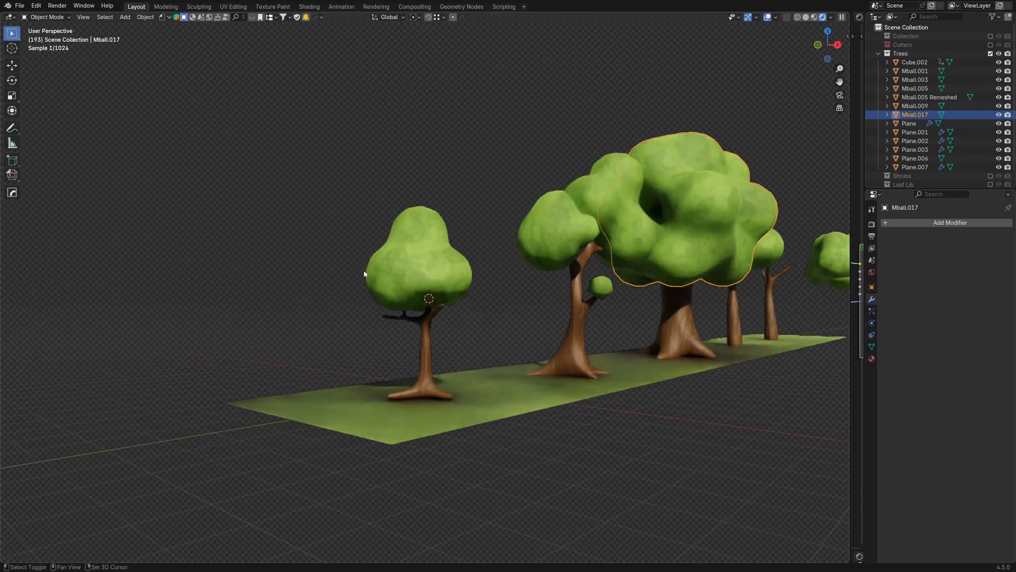
{"action": "middle_click_drag", "start_coordinate": [424, 286], "coordinate": [419, 259], "text": "shift"}
Step: Frame the leftmost tree's trunk in wireframe shading to examine its generated topology
{"action": "left_click", "coordinate": [420, 306]}
{"action": "key", "text": "z"}
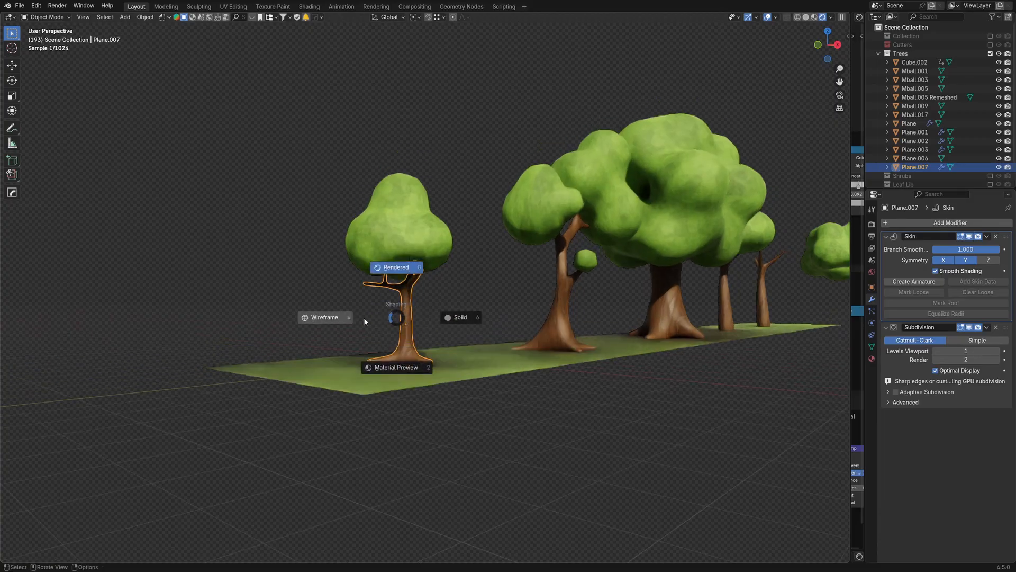
{"action": "left_click", "coordinate": [364, 316]}
{"action": "middle_click_drag", "start_coordinate": [370, 315], "coordinate": [583, 293]}
{"action": "key", "text": "KP_Decimal"}
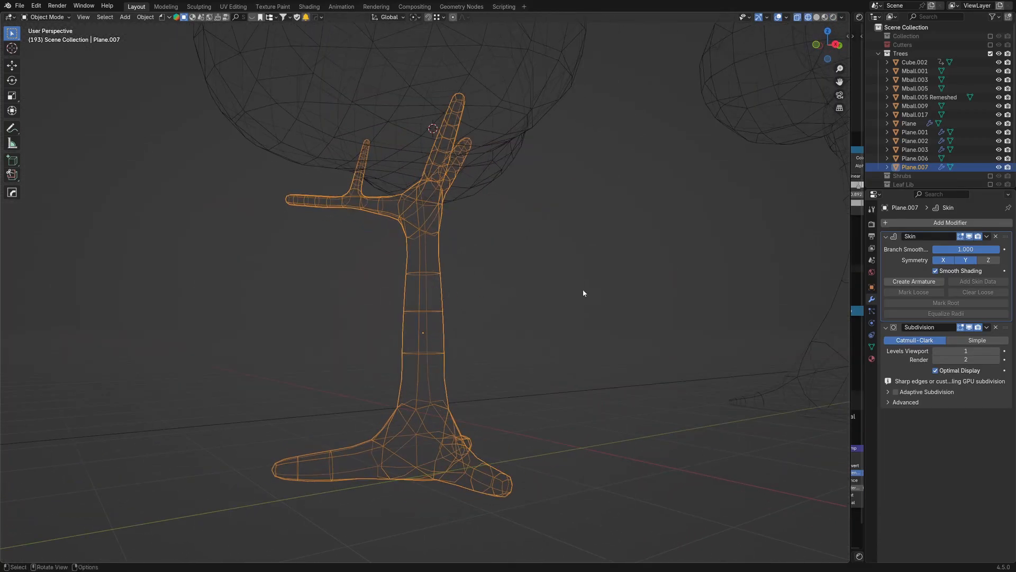
Step: Hide the trunk's Subdivision modifier in the viewport and switch to solid shading
{"action": "left_click", "coordinate": [969, 326]}
{"action": "key", "text": "z"}
{"action": "left_click", "coordinate": [471, 350]}
{"action": "middle_click_drag", "start_coordinate": [472, 351], "coordinate": [476, 364]}
{"action": "middle_click_drag", "start_coordinate": [476, 364], "coordinate": [508, 338], "text": "shift"}
Step: Apply Shade Smooth to the trunk and toggle the Skin modifier's Smooth Shading off and back on
{"action": "right_click", "coordinate": [447, 277]}
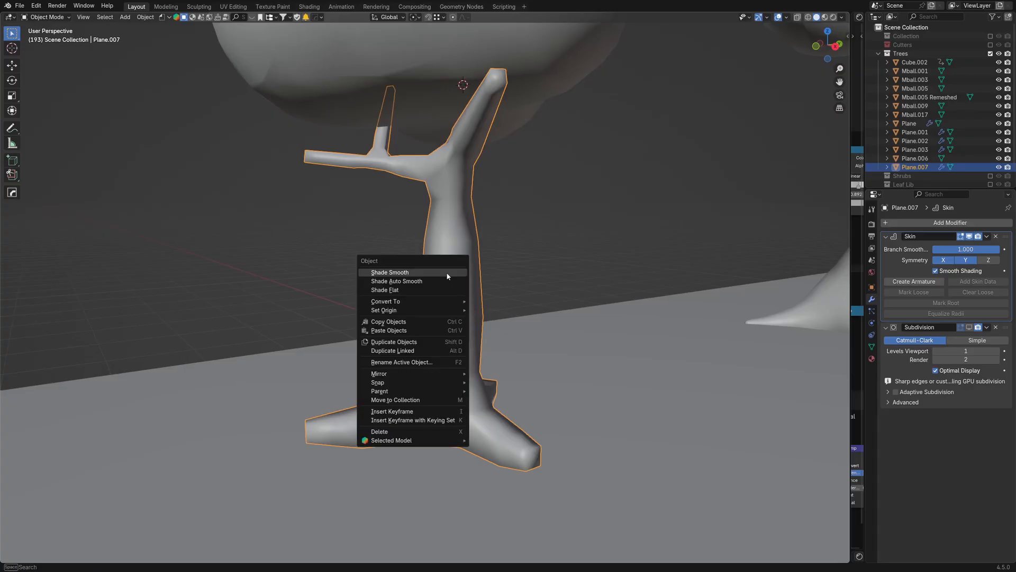
{"action": "left_click", "coordinate": [447, 275]}
{"action": "left_click", "coordinate": [936, 271]}
{"action": "mouse_move", "coordinate": [497, 254]}
{"action": "middle_mouse_down"}
{"action": "mouse_move", "coordinate": [447, 265]}
{"action": "mouse_move", "coordinate": [510, 318]}
{"action": "mouse_move", "coordinate": [439, 305]}
{"action": "mouse_move", "coordinate": [370, 312]}
{"action": "mouse_move", "coordinate": [451, 325]}
{"action": "mouse_move", "coordinate": [523, 310]}
{"action": "mouse_move", "coordinate": [476, 310]}
{"action": "mouse_move", "coordinate": [492, 329]}
{"action": "mouse_move", "coordinate": [420, 315]}
{"action": "mouse_move", "coordinate": [465, 334]}
{"action": "mouse_move", "coordinate": [869, 379]}
{"action": "middle_mouse_up"}
{"action": "left_click", "coordinate": [936, 271]}
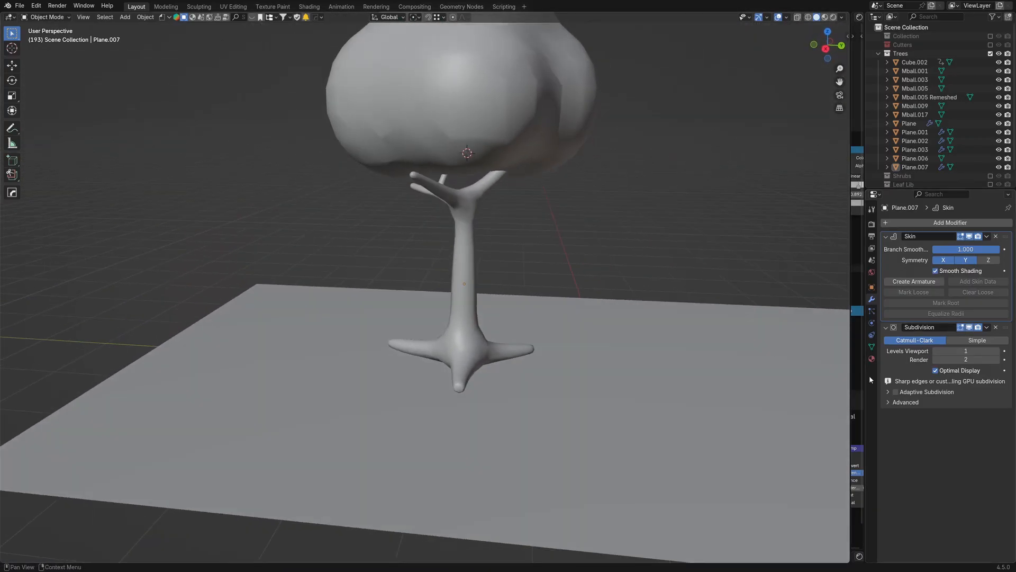
Step: Temporarily hide the trunk's Skin modifier to examine its edge skeleton from several sides, and show the modifier again
{"action": "middle_click_drag", "start_coordinate": [437, 300], "coordinate": [474, 297], "text": "shift"}
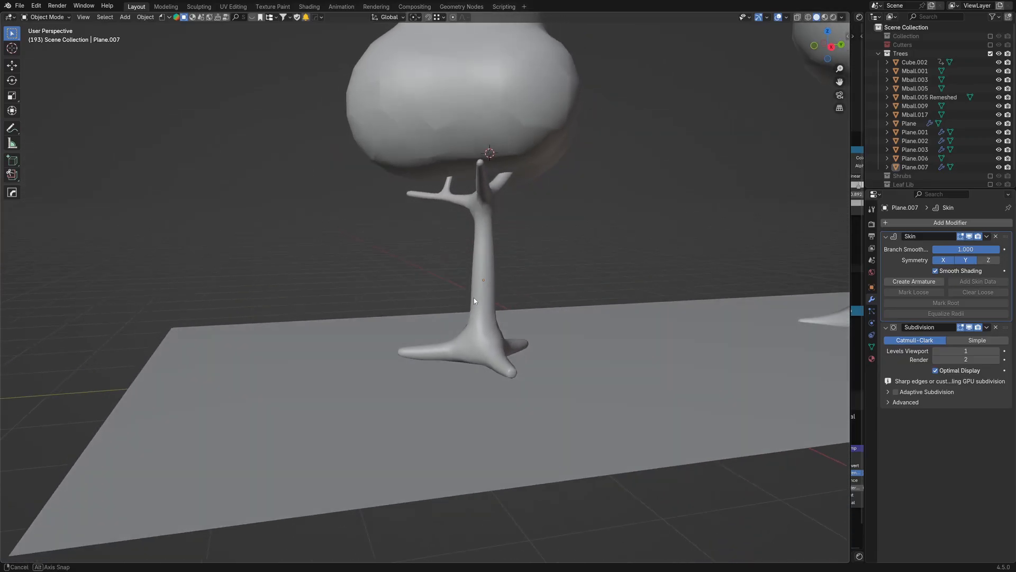
{"action": "left_click", "coordinate": [474, 298]}
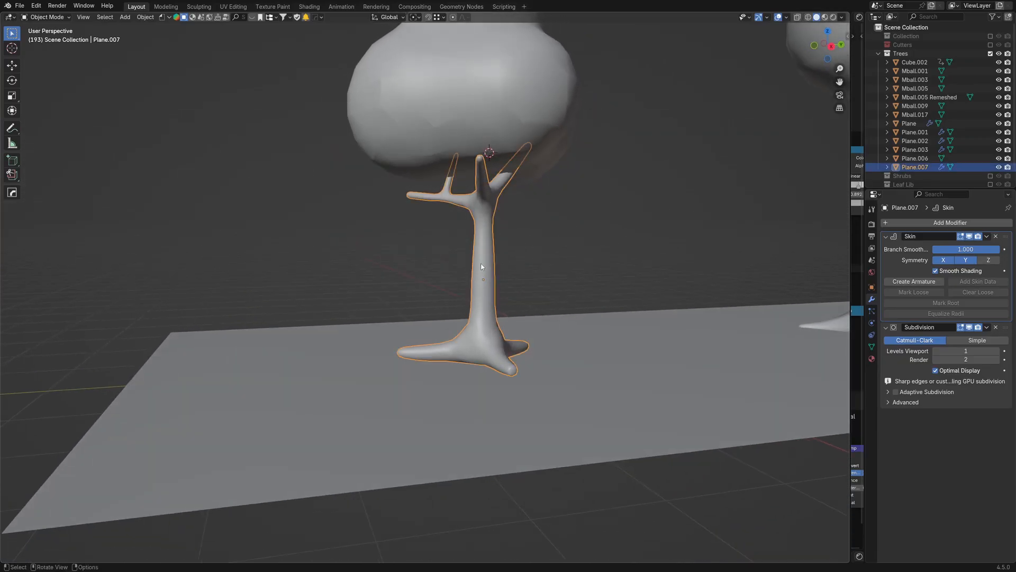
{"action": "left_click", "coordinate": [970, 237]}
{"action": "mouse_move", "coordinate": [444, 313]}
{"action": "middle_mouse_down"}
{"action": "mouse_move", "coordinate": [424, 334]}
{"action": "mouse_move", "coordinate": [431, 317]}
{"action": "mouse_move", "coordinate": [473, 298]}
{"action": "mouse_move", "coordinate": [454, 313]}
{"action": "mouse_move", "coordinate": [436, 306]}
{"action": "middle_mouse_up"}
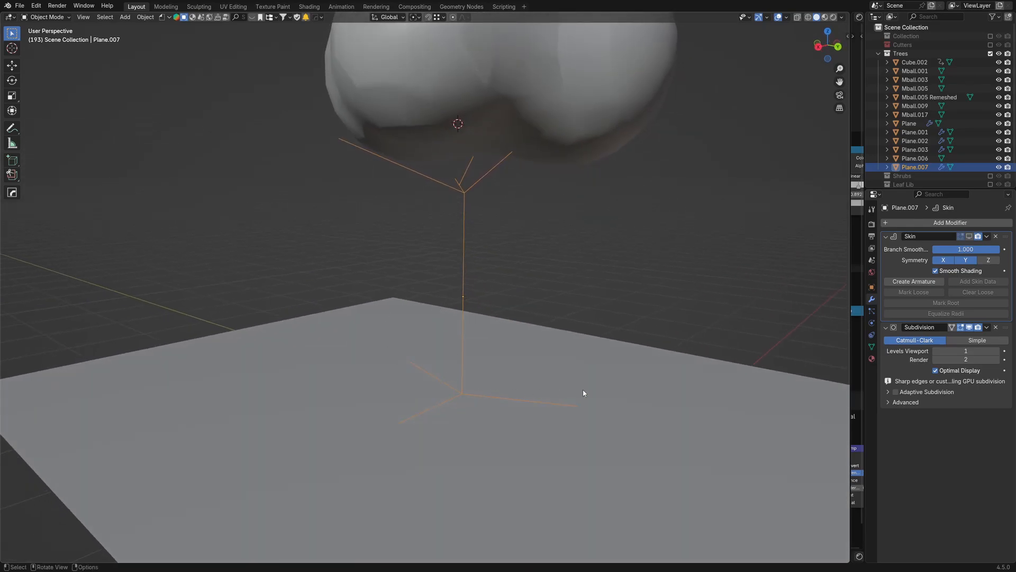
{"action": "middle_click_drag", "start_coordinate": [426, 229], "coordinate": [520, 234]}
{"action": "left_click", "coordinate": [970, 237]}
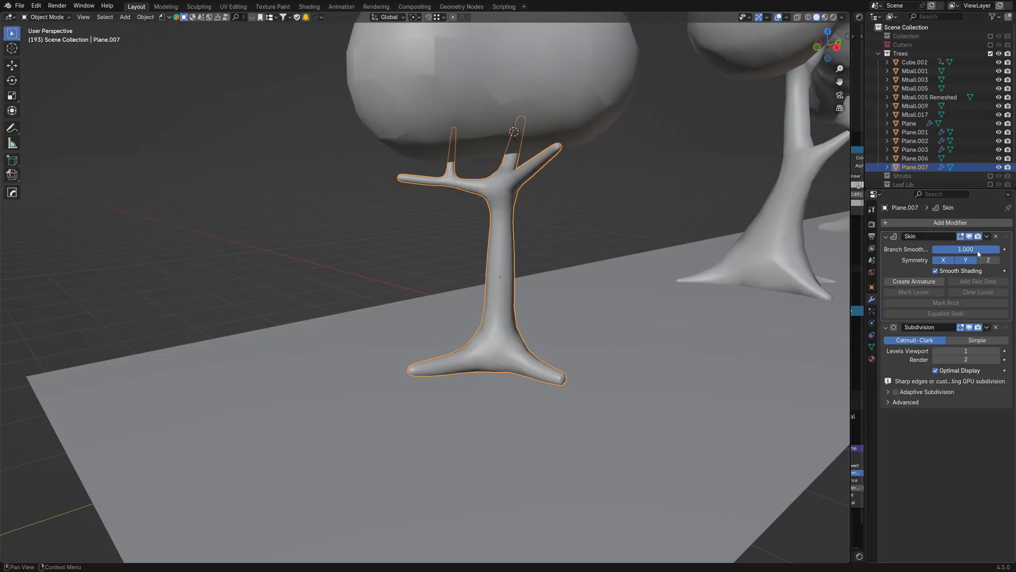
Step: Delete the leftmost tree's trunk and foliage together
{"action": "middle_click_drag", "start_coordinate": [439, 248], "coordinate": [412, 276], "text": "shift"}
{"action": "scroll", "coordinate": [413, 277], "scroll_direction": "up", "scroll_amount": 1}
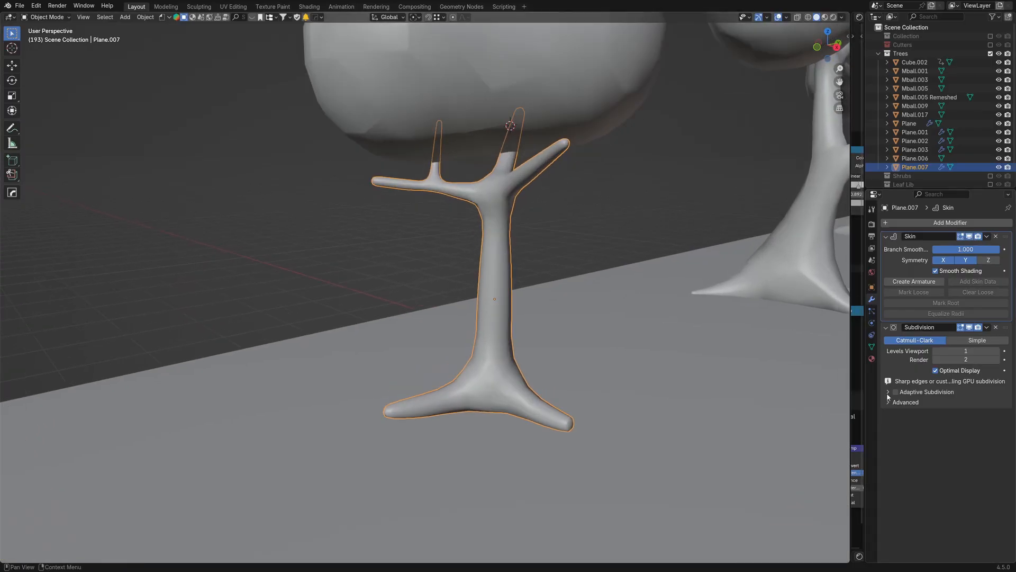
{"action": "scroll", "coordinate": [490, 274], "scroll_direction": "down", "scroll_amount": 1}
{"action": "middle_click_drag", "start_coordinate": [490, 275], "coordinate": [445, 277]}
{"action": "left_click", "coordinate": [501, 159]}
{"action": "scroll", "coordinate": [501, 159], "scroll_direction": "down", "scroll_amount": 3}
{"action": "middle_click_drag", "start_coordinate": [500, 263], "coordinate": [454, 308], "text": "shift"}
{"action": "scroll", "coordinate": [453, 308], "scroll_direction": "down", "scroll_amount": 1}
{"action": "left_click", "coordinate": [373, 261]}
{"action": "left_click", "coordinate": [372, 215]}
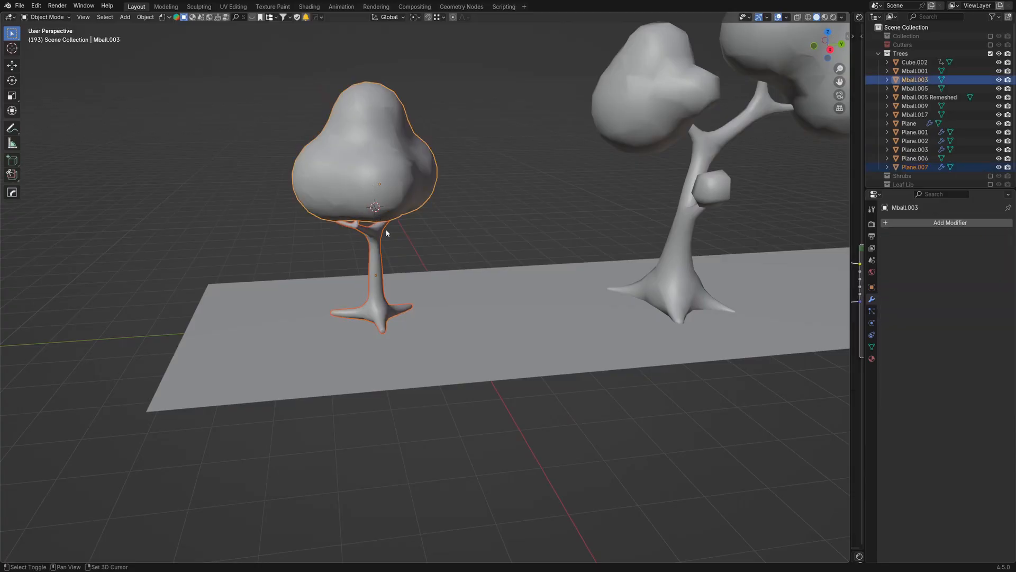
{"action": "middle_click_drag", "start_coordinate": [391, 236], "coordinate": [445, 258], "text": "shift"}
{"action": "key", "text": "x"}
{"action": "left_click", "coordinate": [401, 239]}
Step: Add a 2 m plane mesh at the 3D cursor as the start of a new trunk
{"action": "key", "text": "shift+a"}
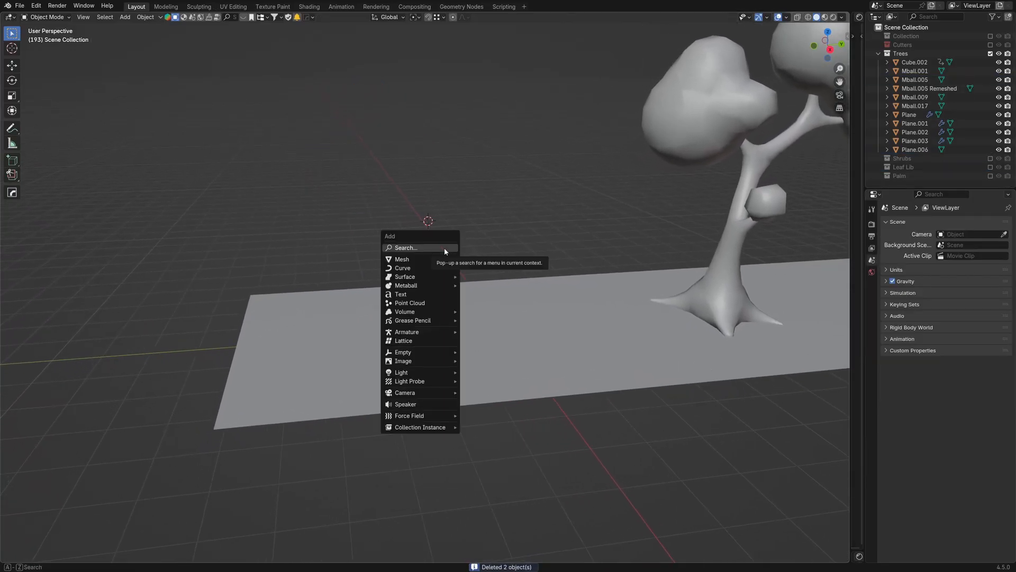
{"action": "mouse_move", "coordinate": [432, 260]}
{"action": "left_click", "coordinate": [498, 259]}
{"action": "scroll", "coordinate": [455, 273], "scroll_direction": "up", "scroll_amount": 5}
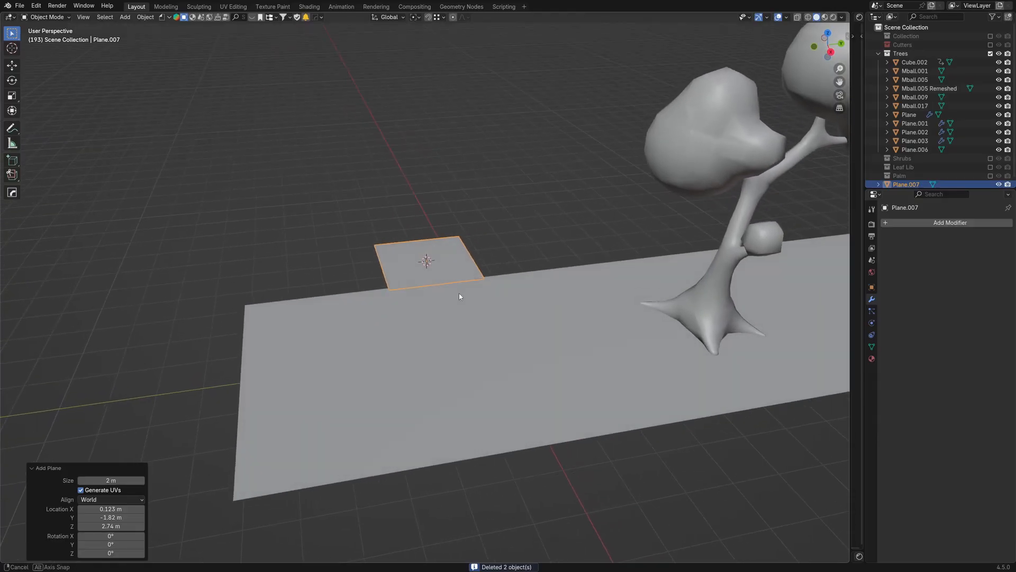
Step: Reduce the plane to a single edge by deleting its other edges
{"action": "key", "text": "Tab"}
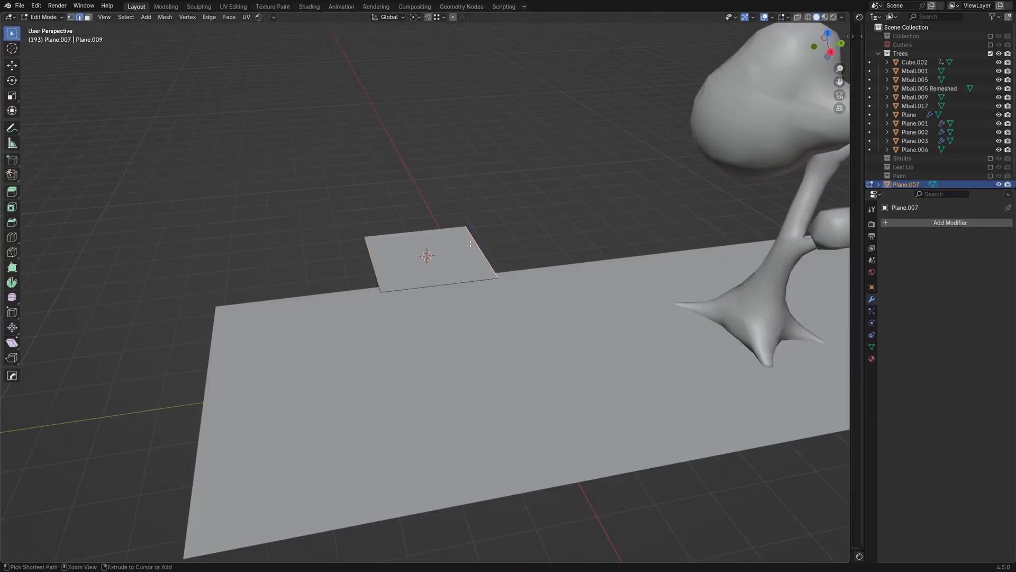
{"action": "key", "text": "x"}
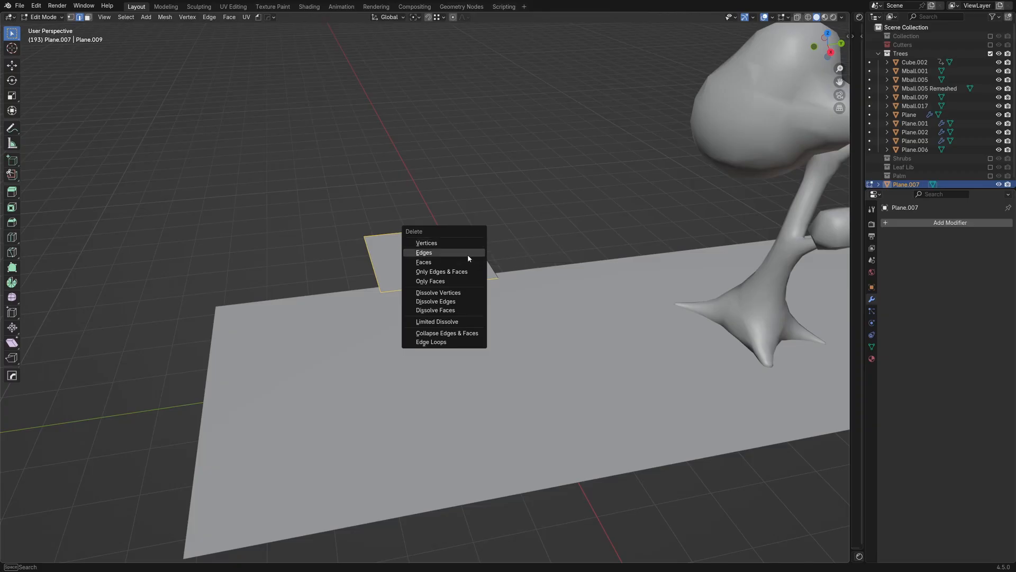
{"action": "left_click", "coordinate": [431, 255]}
{"action": "mouse_move", "coordinate": [426, 279]}
{"action": "middle_mouse_down", "text": "shift"}
{"action": "mouse_move", "coordinate": [395, 304]}
{"action": "mouse_move", "coordinate": [426, 281]}
{"action": "middle_mouse_up", "text": "shift"}
{"action": "key", "text": "Tab"}
Step: Set the remaining edge's origin to its geometry and rotate it 90° about the Y axis so it stands upright
{"action": "right_click", "coordinate": [394, 276]}
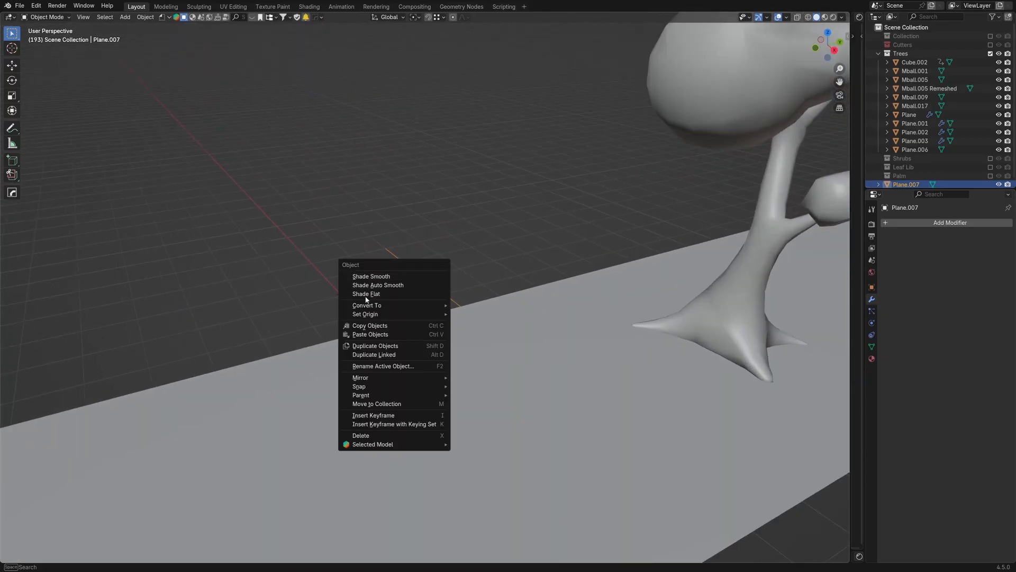
{"action": "mouse_move", "coordinate": [363, 314]}
{"action": "left_click", "coordinate": [508, 324]}
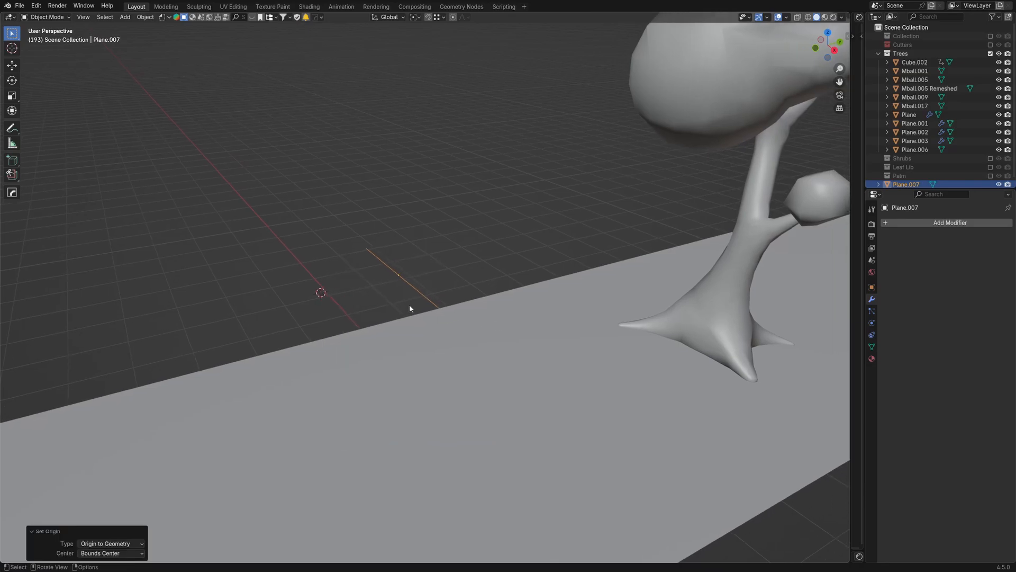
{"action": "key", "text": "r"}
{"action": "key", "text": "y"}
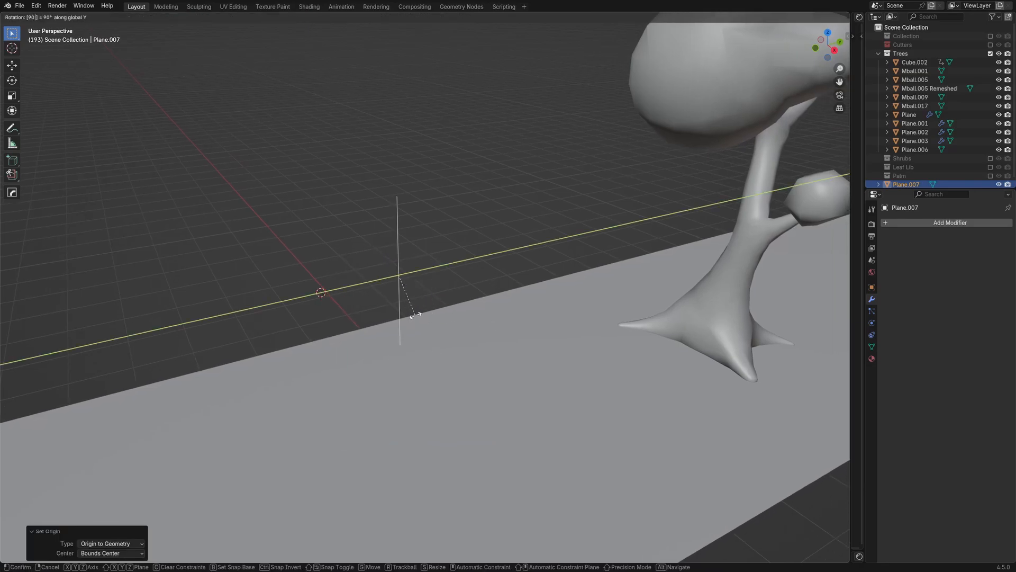
{"action": "key", "text": "Return"}
Step: Move the upright edge down along the Z axis until its lower end meets the ground strip
{"action": "middle_click_drag", "start_coordinate": [408, 318], "coordinate": [395, 252]}
{"action": "key", "text": "g"}
{"action": "key", "text": "z"}
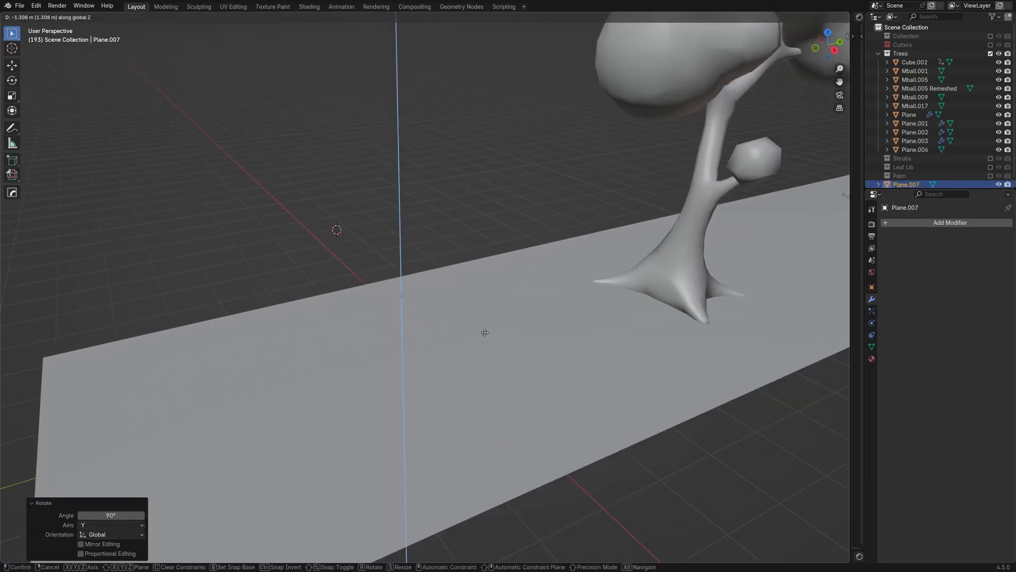
{"action": "key", "text": "Return"}
{"action": "middle_click_drag", "start_coordinate": [478, 340], "coordinate": [445, 359]}
{"action": "key", "text": "z"}
{"action": "key", "text": "Return"}
Step: Extrude the edge's bottom vertex about 0.7 m along the X axis to form the first root
{"action": "key", "text": "Tab"}
{"action": "key", "text": "g"}
{"action": "key", "text": "x"}
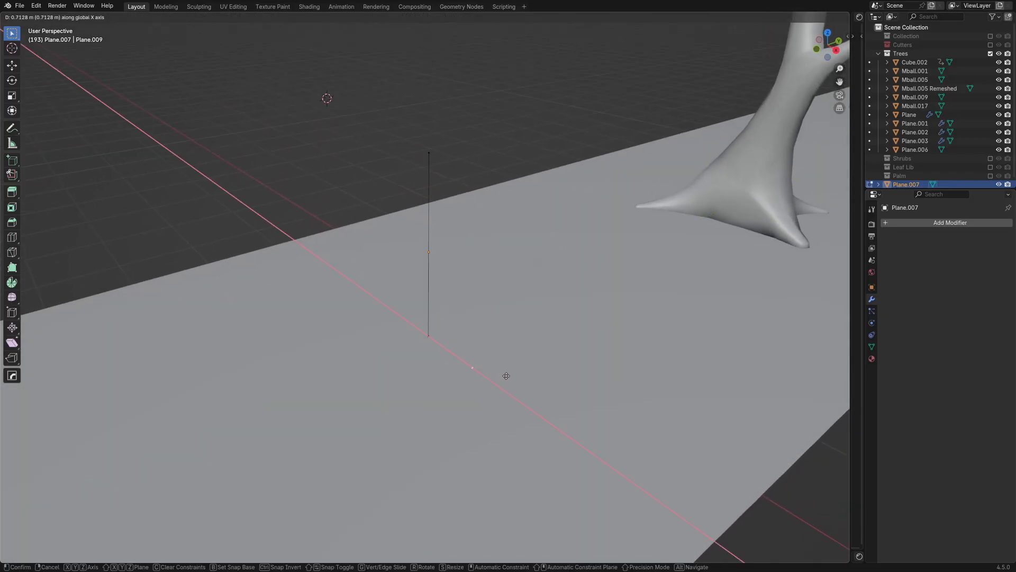
{"action": "left_click", "coordinate": [531, 356]}
Step: Extrude a second root from the trunk's base vertex, keeping it flat in the horizontal plane
{"action": "middle_click_drag", "start_coordinate": [530, 356], "coordinate": [389, 341]}
{"action": "key", "text": "g"}
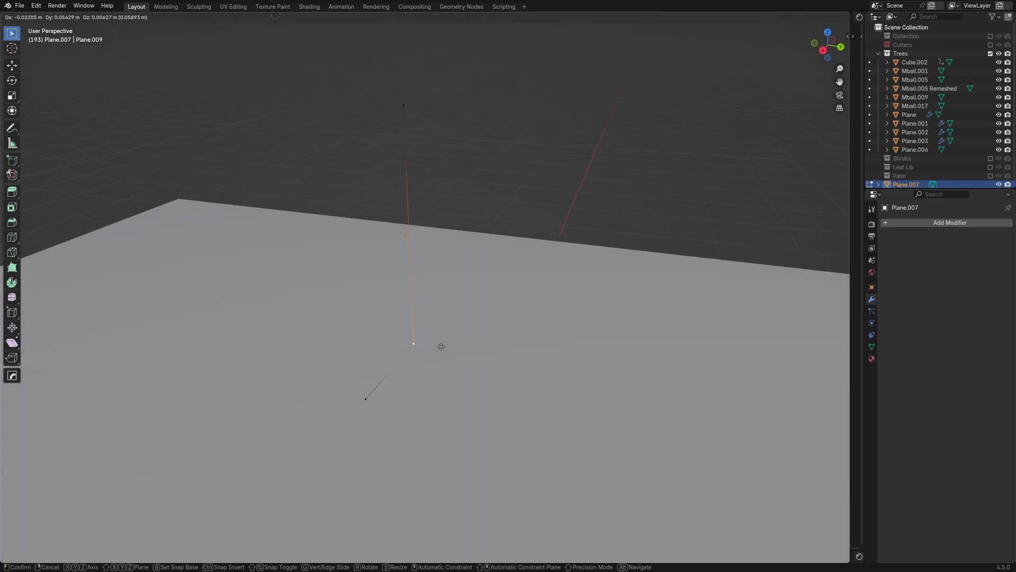
{"action": "key", "text": "y"}
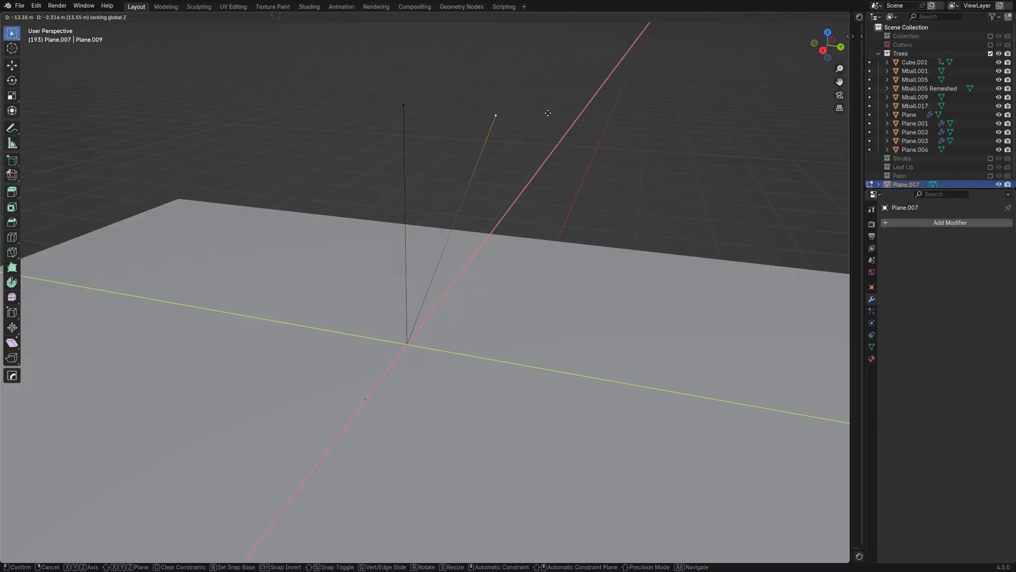
{"action": "left_click", "coordinate": [607, 63]}
{"action": "middle_click_drag", "start_coordinate": [519, 215], "coordinate": [508, 324]}
{"action": "key", "text": "g"}
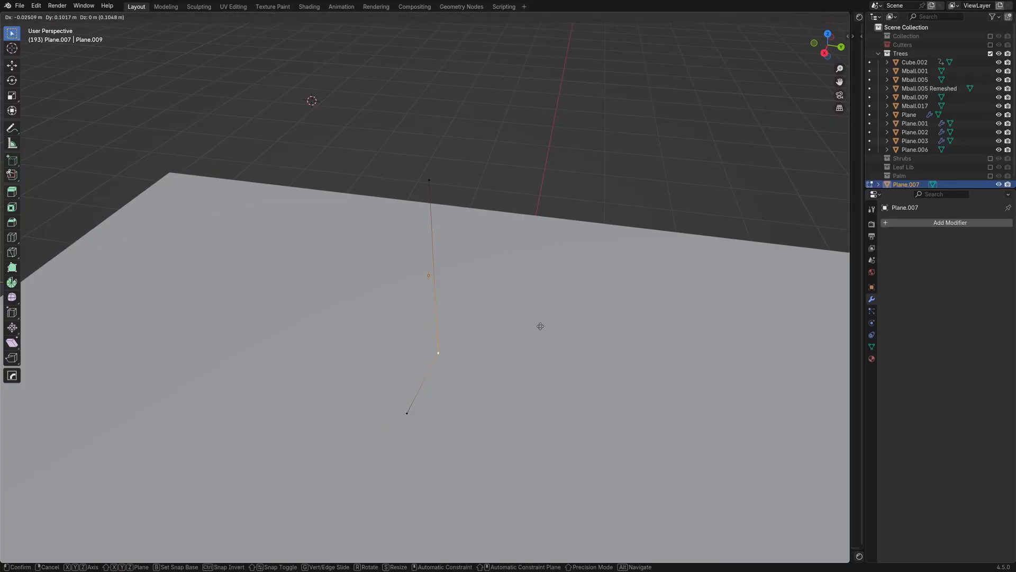
{"action": "key", "text": "y"}
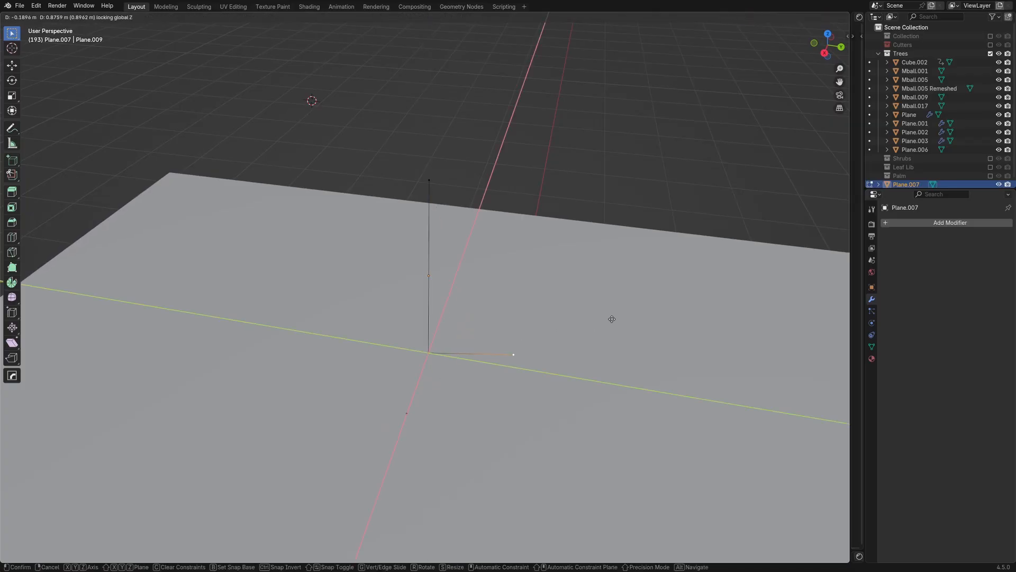
{"action": "left_click", "coordinate": [599, 271]}
Step: Extrude a third root horizontally from the base vertex, about -0.58 m in X and -1.17 m in Y
{"action": "left_click", "coordinate": [433, 356]}
{"action": "middle_click_drag", "start_coordinate": [433, 356], "coordinate": [474, 369]}
{"action": "key", "text": "g"}
{"action": "key", "text": "shift+z"}
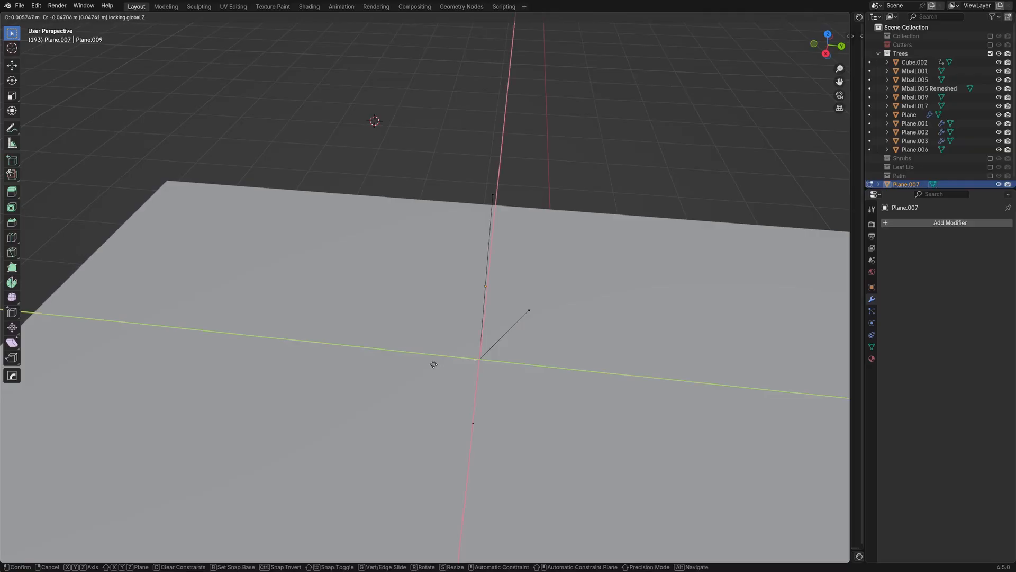
{"action": "left_click", "coordinate": [349, 318]}
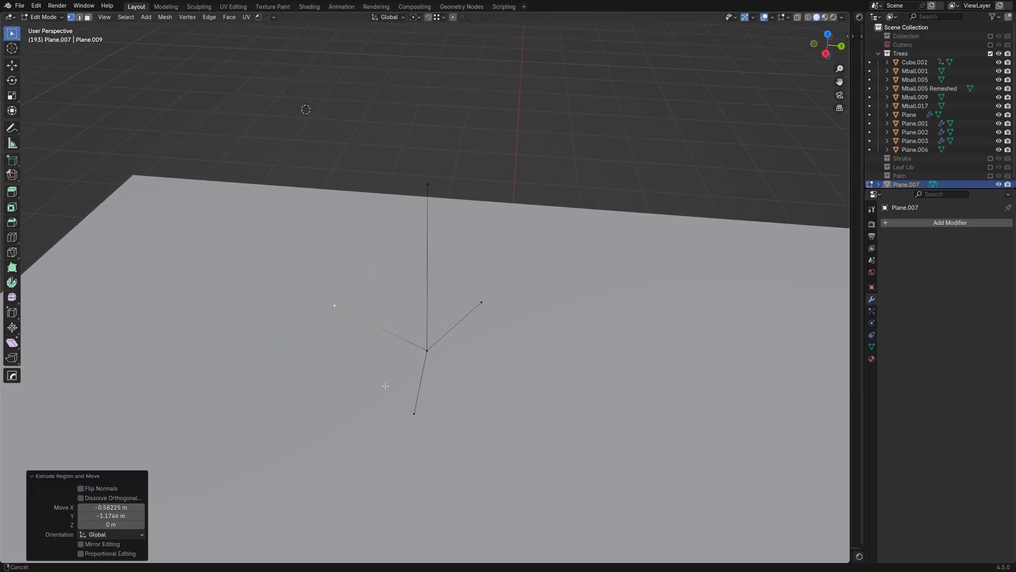
Step: Reposition two root tips horizontally: the third by about 0.77 m in X and 0.42 m in Y, the second by about 0.47 m
{"action": "middle_click_drag", "start_coordinate": [349, 318], "coordinate": [424, 369]}
{"action": "key", "text": "g"}
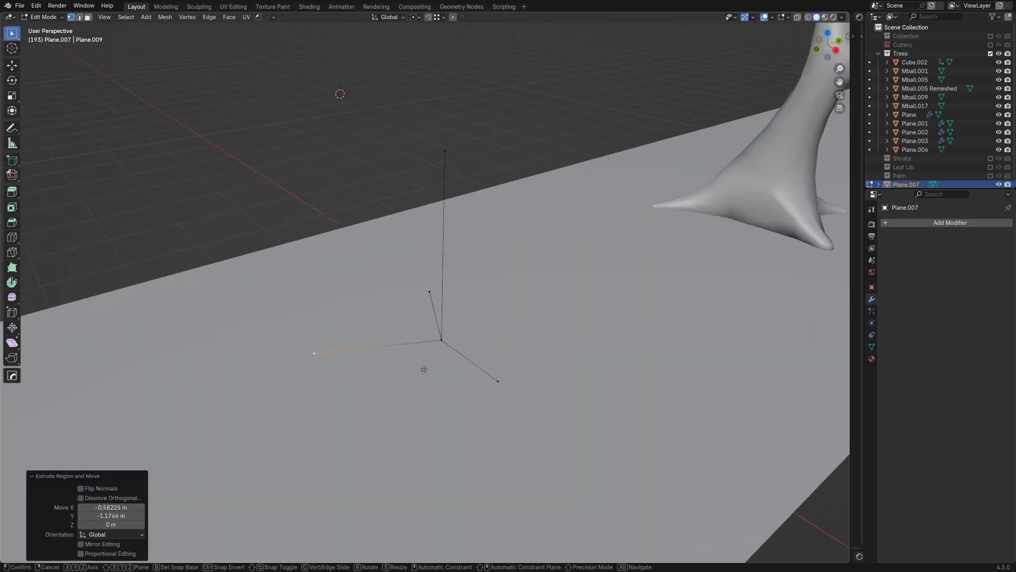
{"action": "key", "text": "shift+z"}
{"action": "left_click", "coordinate": [576, 381]}
{"action": "middle_click_drag", "start_coordinate": [576, 381], "coordinate": [470, 297]}
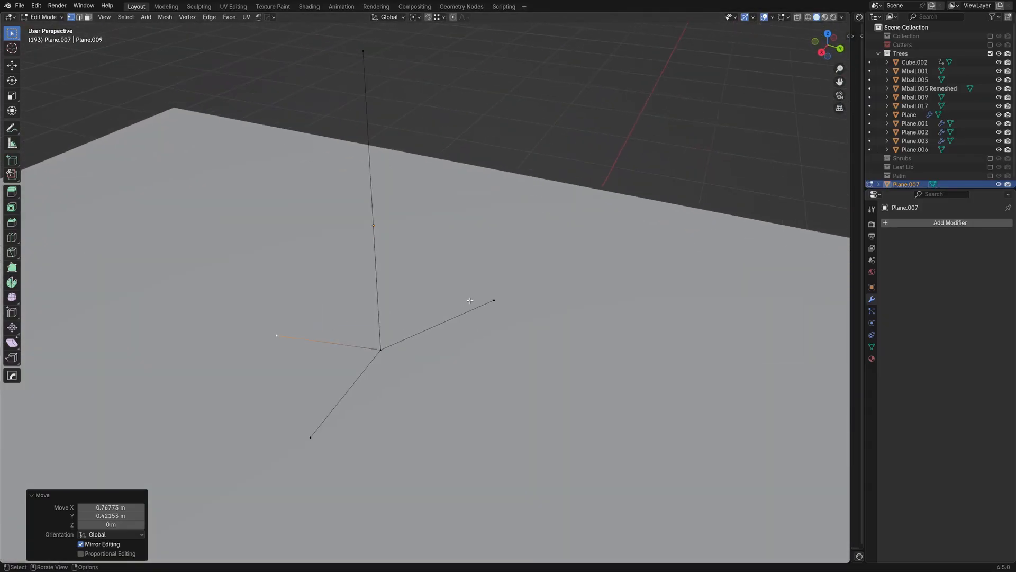
{"action": "key", "text": "g"}
{"action": "key", "text": "shift+z"}
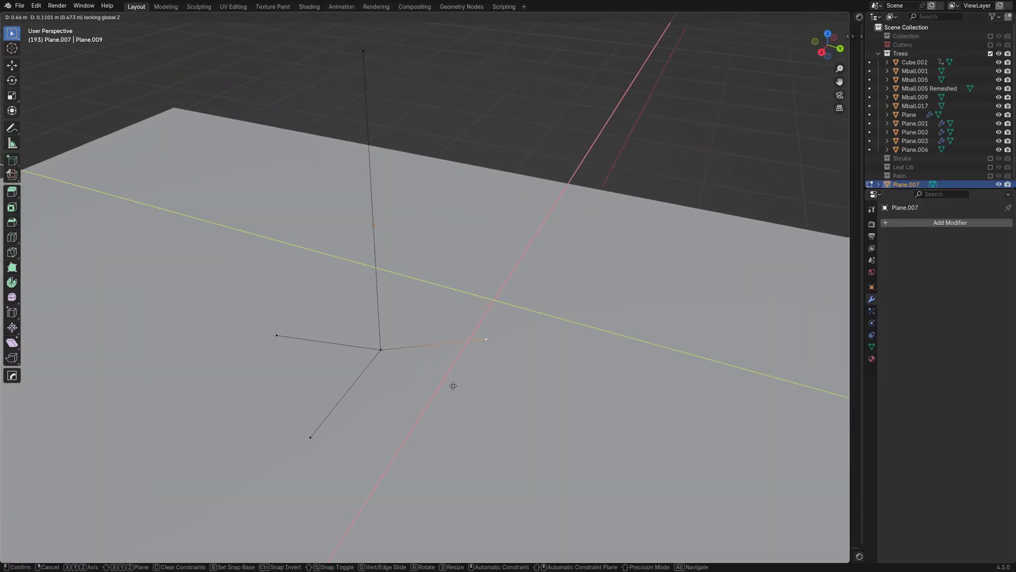
{"action": "left_click", "coordinate": [453, 385]}
Step: Leave Edit Mode and add a Skin modifier to the edge skeleton
{"action": "middle_click_drag", "start_coordinate": [453, 385], "coordinate": [460, 279]}
{"action": "key", "text": "Tab"}
{"action": "left_click", "coordinate": [912, 223]}
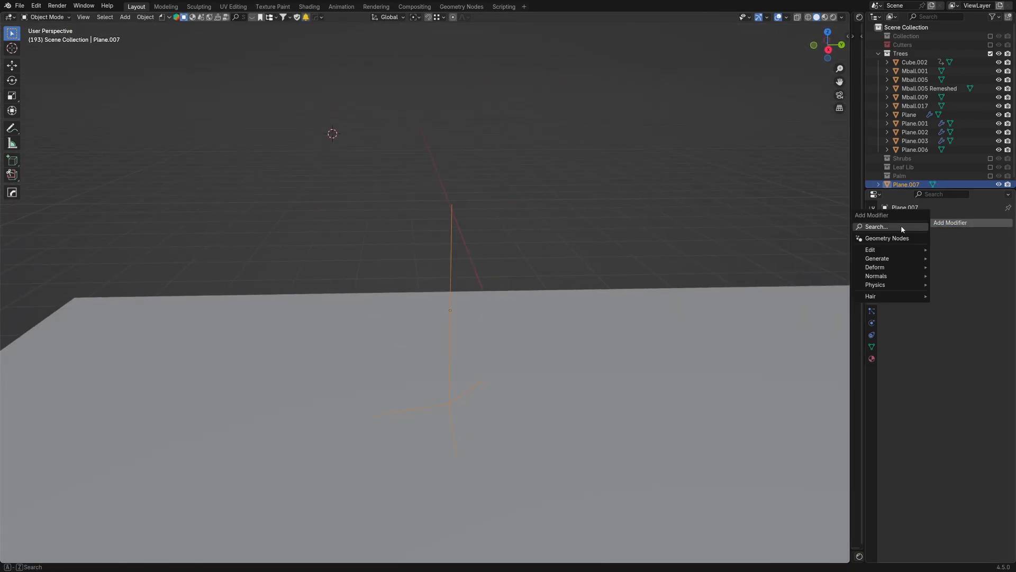
{"action": "left_click", "coordinate": [901, 226]}
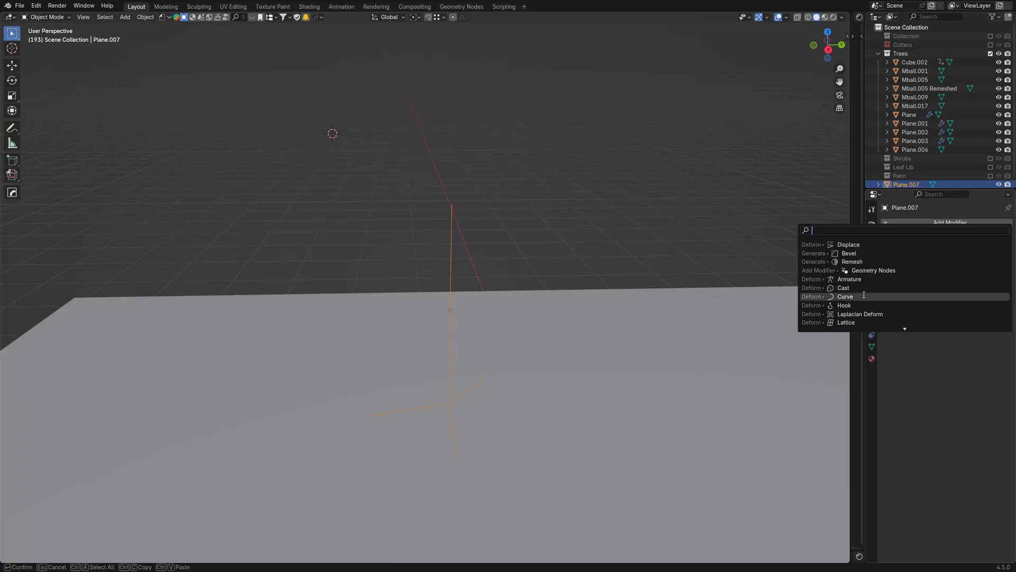
{"action": "type", "text": "skin"}
{"action": "key", "text": "Return"}
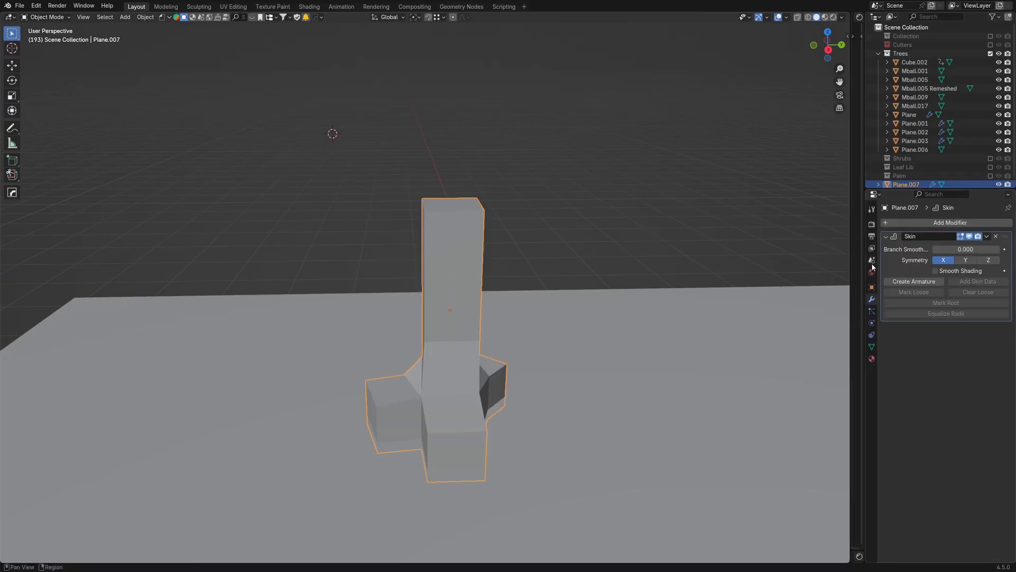
Step: Raise the skinned trunk about 0.12 m along the Z axis
{"action": "middle_click_drag", "start_coordinate": [405, 332], "coordinate": [516, 357]}
{"action": "key", "text": "g"}
{"action": "key", "text": "z"}
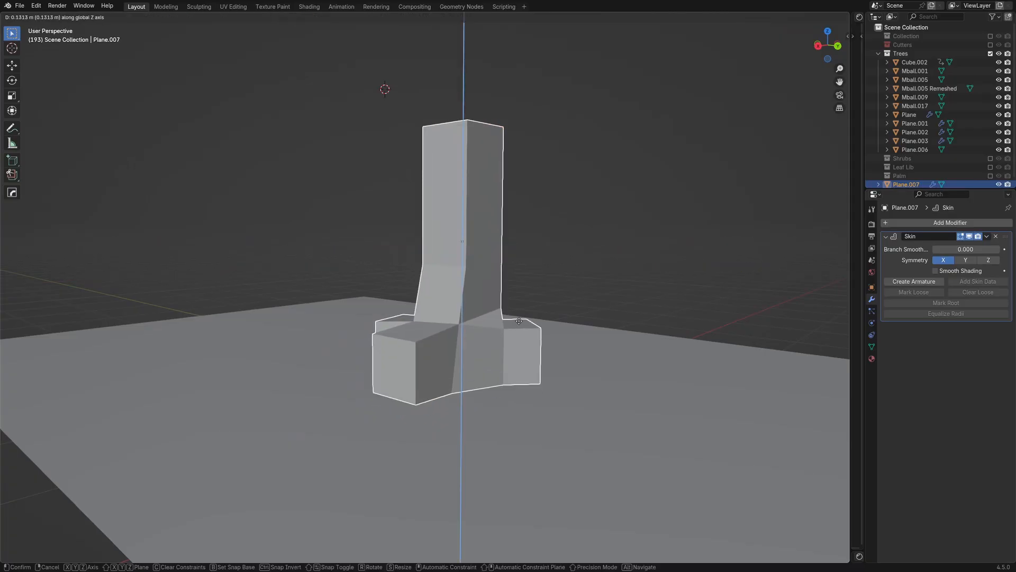
{"action": "left_click", "coordinate": [523, 349]}
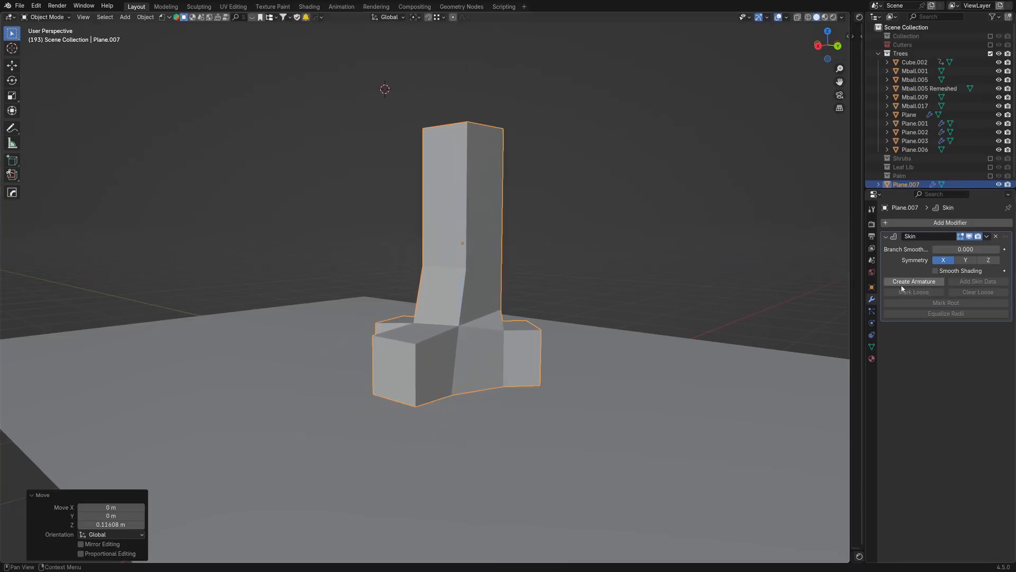
Step: Try the Skin modifier's Smooth Shading, turn it off again, and raise Branch Smoothing to 1.000
{"action": "left_click", "coordinate": [935, 270]}
{"action": "middle_click_drag", "start_coordinate": [470, 290], "coordinate": [520, 295]}
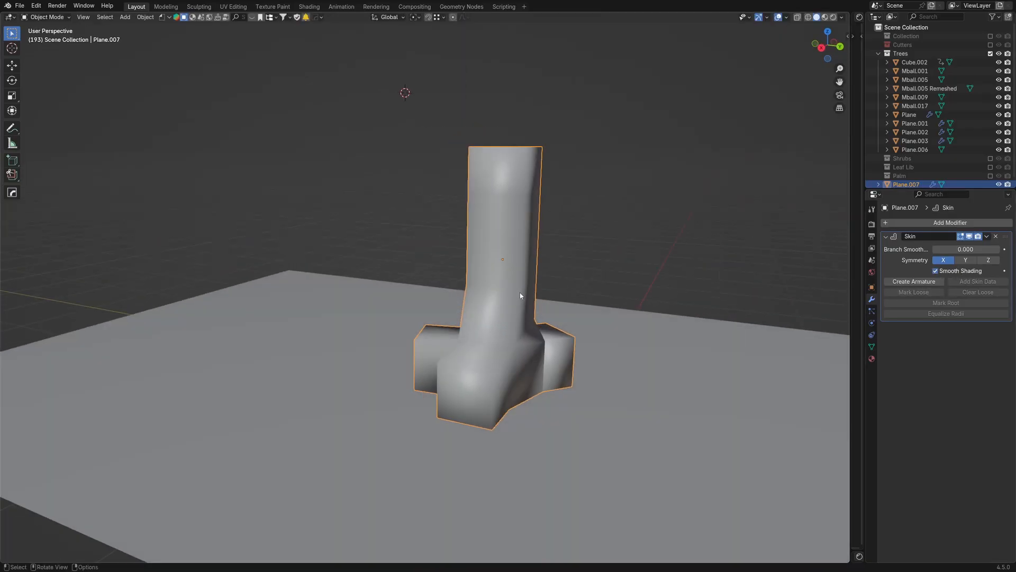
{"action": "left_click", "coordinate": [935, 270]}
{"action": "left_click_drag", "start_coordinate": [955, 250], "coordinate": [991, 251]}
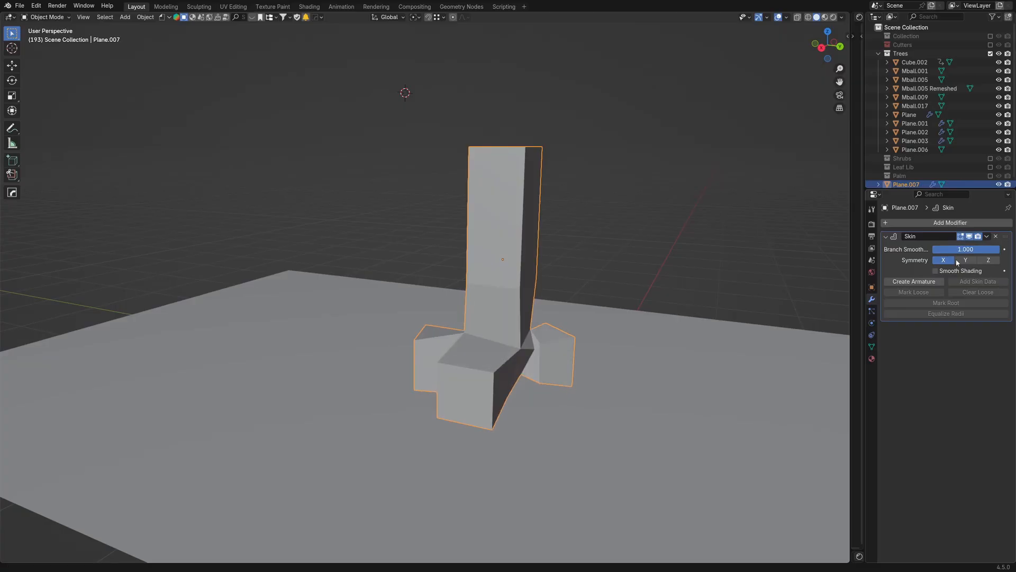
Step: Check the skeleton in wireframe and add a Subdivision Surface modifier to the skinned trunk, returning to solid shading
{"action": "middle_click_drag", "start_coordinate": [534, 318], "coordinate": [465, 312]}
{"action": "scroll", "coordinate": [465, 313], "scroll_direction": "up", "scroll_amount": 1}
{"action": "key", "text": "Tab"}
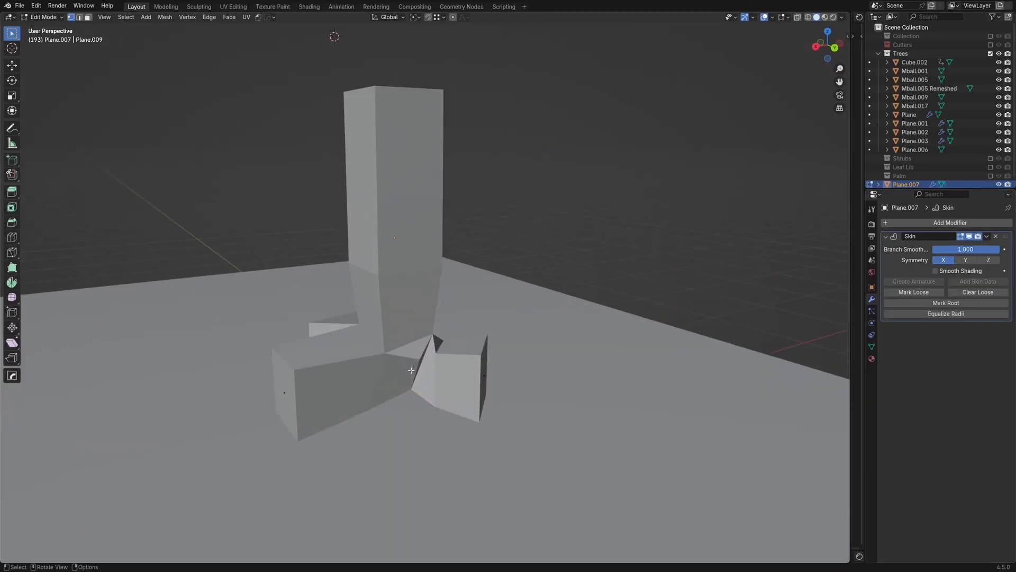
{"action": "key", "text": "shift+z"}
{"action": "middle_click_drag", "start_coordinate": [400, 378], "coordinate": [460, 419]}
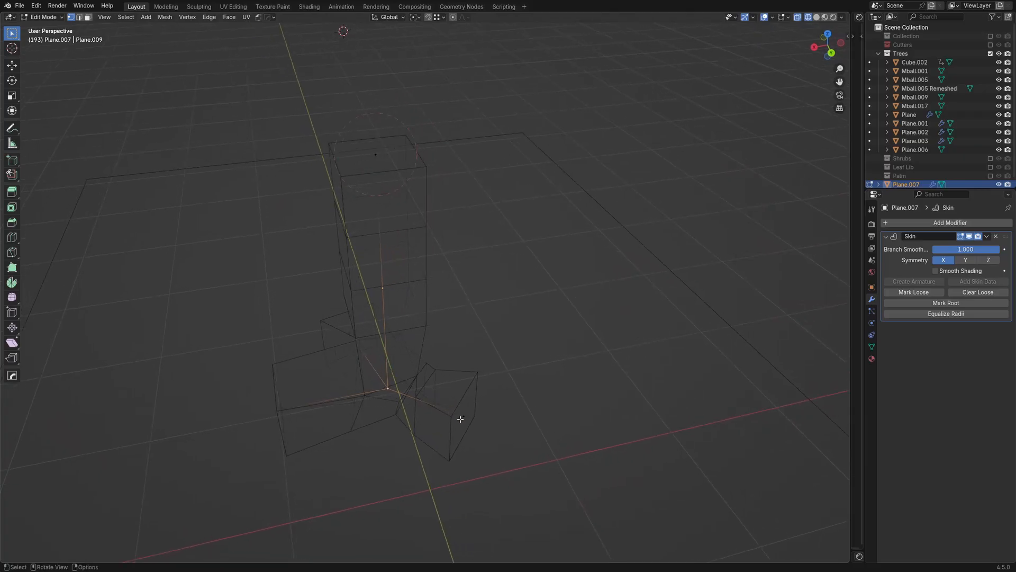
{"action": "key", "text": "Tab"}
{"action": "left_click", "coordinate": [931, 222]}
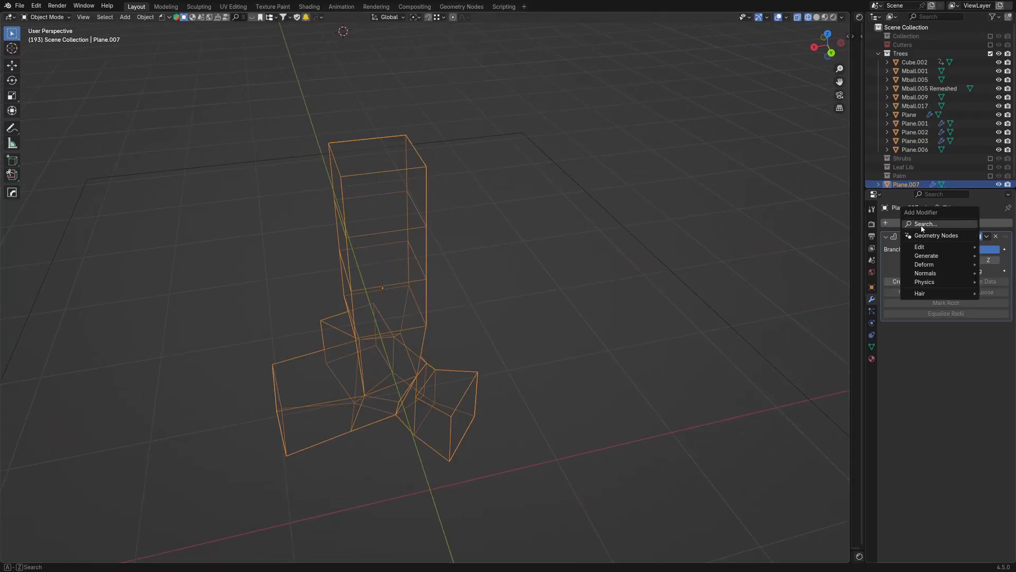
{"action": "left_click", "coordinate": [921, 224]}
{"action": "type", "text": "Su"}
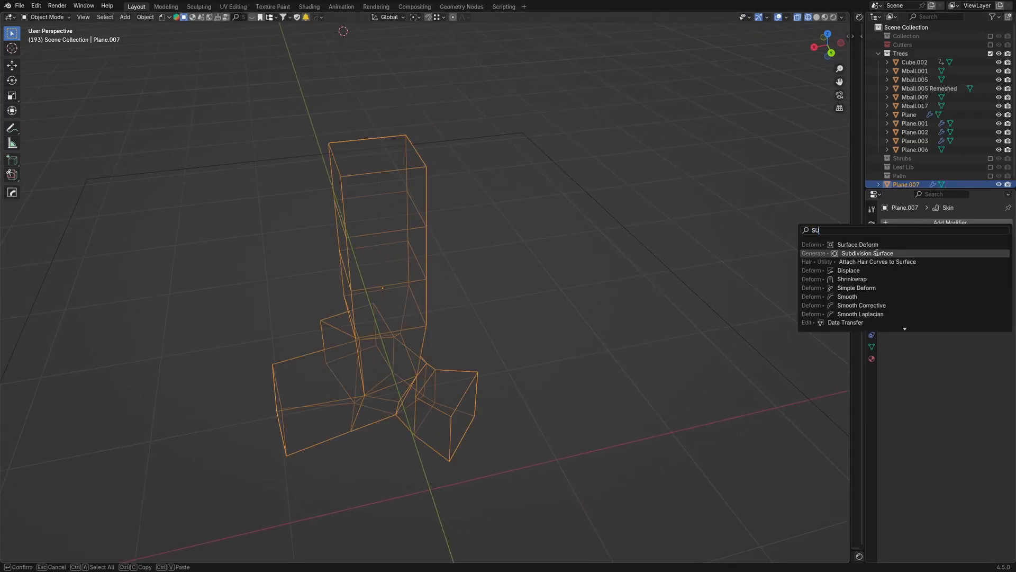
{"action": "left_click", "coordinate": [878, 252]}
{"action": "key", "text": "shift+z"}
{"action": "middle_click_drag", "start_coordinate": [430, 351], "coordinate": [433, 328]}
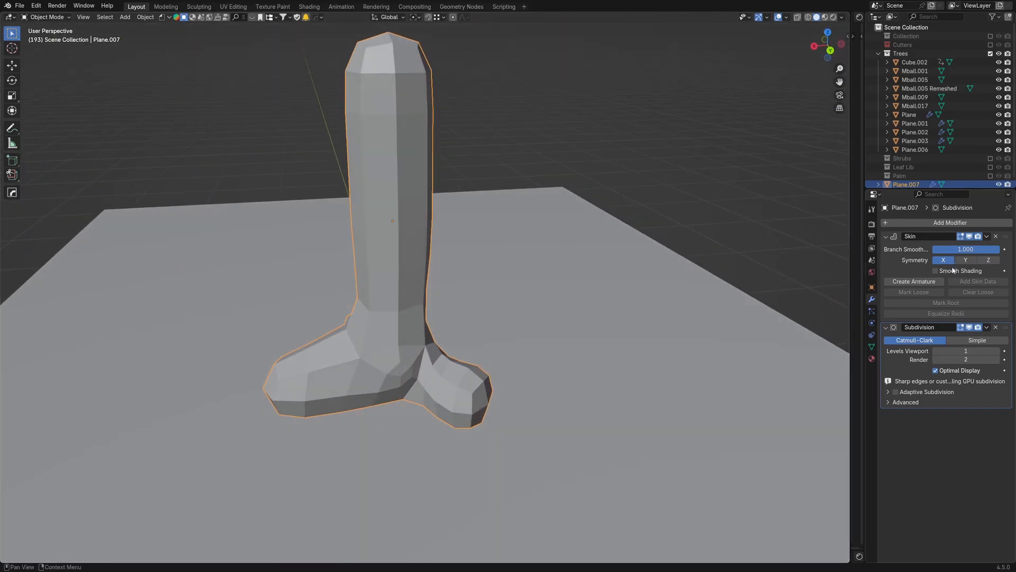
Step: Enable Smooth Shading on the Skin modifier and set its Branch Smoothing to 0.000
{"action": "left_click", "coordinate": [935, 270]}
{"action": "left_click_drag", "start_coordinate": [992, 251], "coordinate": [932, 250]}
{"action": "scroll", "coordinate": [341, 344], "scroll_direction": "down", "scroll_amount": 2}
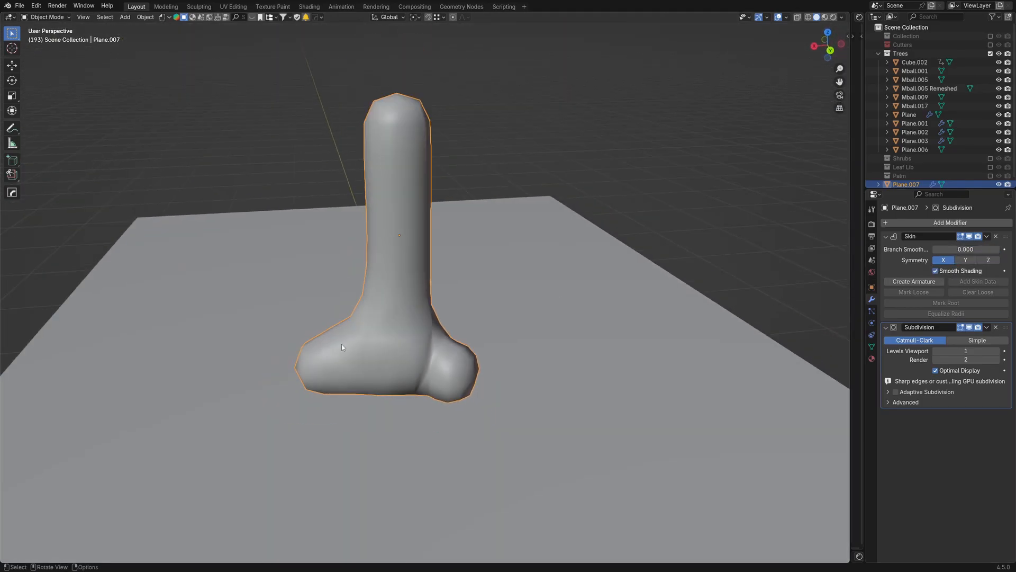
Step: Lengthen the trunk by moving its top vertex up along the Z axis
{"action": "mouse_move", "coordinate": [342, 344]}
{"action": "middle_mouse_down"}
{"action": "mouse_move", "coordinate": [513, 334]}
{"action": "mouse_move", "coordinate": [524, 348]}
{"action": "mouse_move", "coordinate": [594, 336]}
{"action": "mouse_move", "coordinate": [486, 325]}
{"action": "mouse_move", "coordinate": [450, 224]}
{"action": "mouse_move", "coordinate": [464, 297]}
{"action": "mouse_move", "coordinate": [446, 297]}
{"action": "mouse_move", "coordinate": [542, 301]}
{"action": "mouse_move", "coordinate": [485, 335]}
{"action": "mouse_move", "coordinate": [453, 322]}
{"action": "mouse_move", "coordinate": [443, 333]}
{"action": "middle_mouse_up"}
{"action": "key", "text": "Tab"}
{"action": "key", "text": "g"}
{"action": "key", "text": "z"}
{"action": "left_click", "coordinate": [461, 214]}
{"action": "key", "text": "Tab"}
{"action": "scroll", "coordinate": [441, 370], "scroll_direction": "up", "scroll_amount": 4}
{"action": "middle_click_drag", "start_coordinate": [441, 376], "coordinate": [400, 397], "text": "shift"}
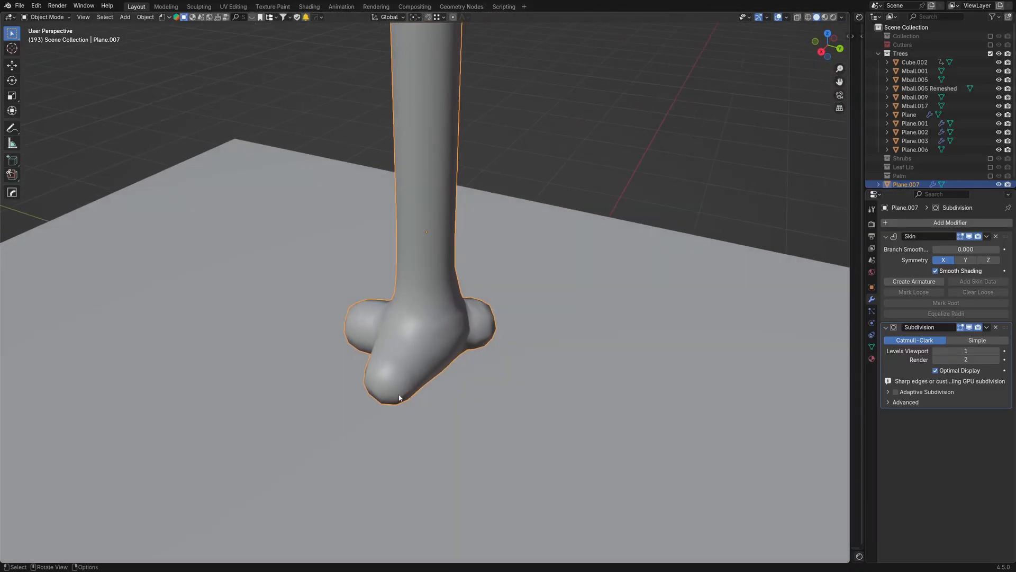
Step: Compare the new trunk and its blunt roots with the tapered roots of the neighbouring finished tree
{"action": "scroll", "coordinate": [630, 371], "scroll_direction": "down", "scroll_amount": 4}
{"action": "middle_click_drag", "start_coordinate": [377, 336], "coordinate": [501, 346], "text": "shift"}
{"action": "scroll", "coordinate": [459, 344], "scroll_direction": "up", "scroll_amount": 4}
{"action": "scroll", "coordinate": [501, 338], "scroll_direction": "down", "scroll_amount": 1}
{"action": "middle_click_drag", "start_coordinate": [502, 285], "coordinate": [447, 364], "text": "shift"}
{"action": "scroll", "coordinate": [446, 360], "scroll_direction": "down", "scroll_amount": 1}
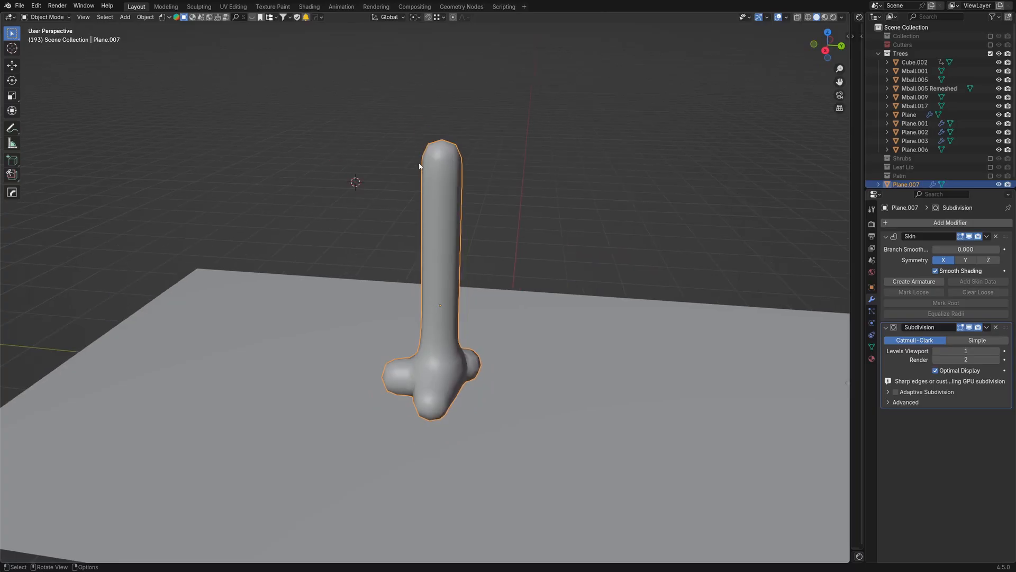
{"action": "middle_click_drag", "start_coordinate": [434, 181], "coordinate": [439, 153]}
{"action": "scroll", "coordinate": [441, 154], "scroll_direction": "down", "scroll_amount": 2}
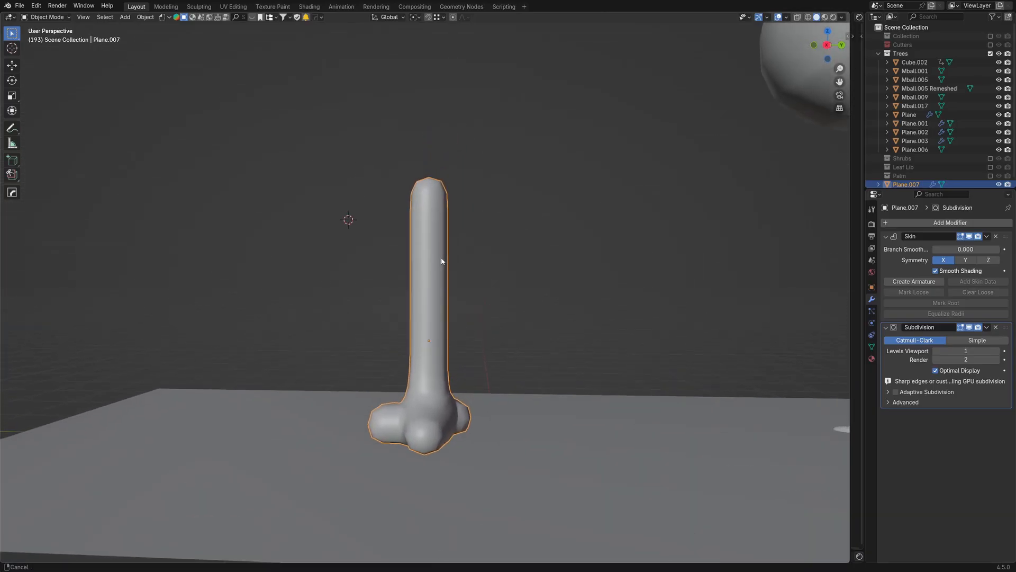
{"action": "middle_click_drag", "start_coordinate": [445, 309], "coordinate": [607, 307]}
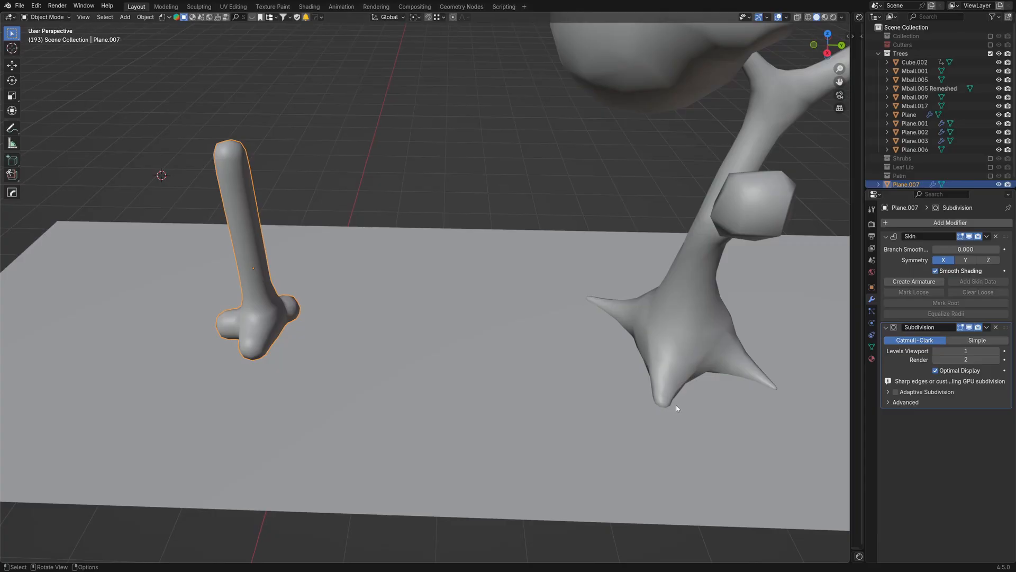
{"action": "middle_click_drag", "start_coordinate": [620, 346], "coordinate": [608, 317]}
{"action": "middle_click_drag", "start_coordinate": [608, 317], "coordinate": [519, 336], "text": "shift"}
{"action": "middle_click_drag", "start_coordinate": [500, 243], "coordinate": [659, 302], "text": "shift"}
{"action": "mouse_move", "coordinate": [317, 313]}
{"action": "middle_mouse_down", "text": "shift"}
{"action": "mouse_move", "coordinate": [476, 263]}
{"action": "mouse_move", "coordinate": [494, 295]}
{"action": "middle_mouse_up", "text": "shift"}
{"action": "scroll", "coordinate": [418, 265], "scroll_direction": "up", "scroll_amount": 1}
{"action": "scroll", "coordinate": [318, 286], "scroll_direction": "up", "scroll_amount": 1}
Step: Show the trunk in wireframe in Edit Mode and display the vertex radius data for the whole skeleton
{"action": "key", "text": "shift+z"}
{"action": "scroll", "coordinate": [472, 297], "scroll_direction": "down", "scroll_amount": 1}
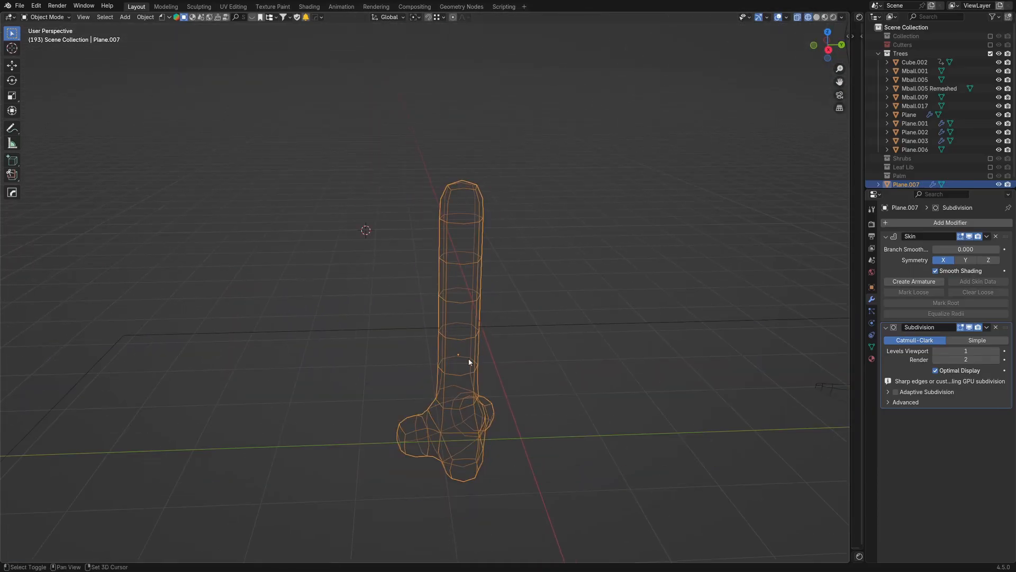
{"action": "middle_click_drag", "start_coordinate": [469, 362], "coordinate": [470, 313]}
{"action": "key", "text": "Tab"}
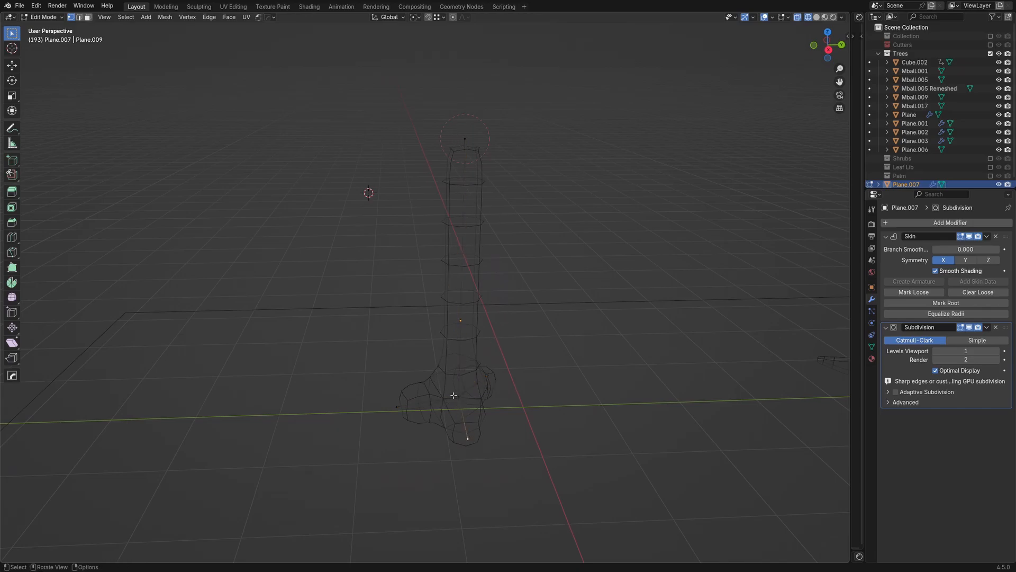
{"action": "key", "text": "n"}
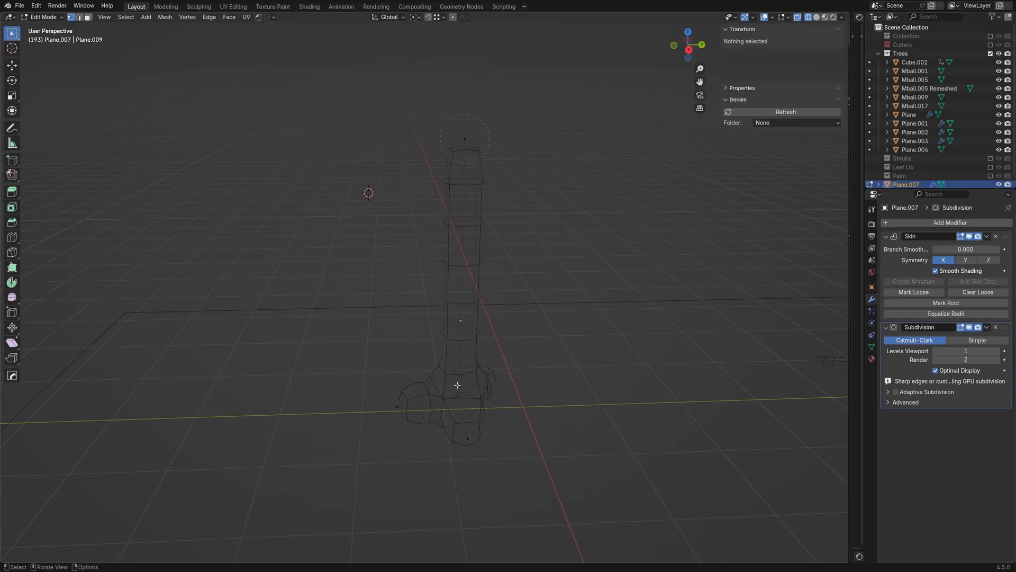
{"action": "key", "text": "a"}
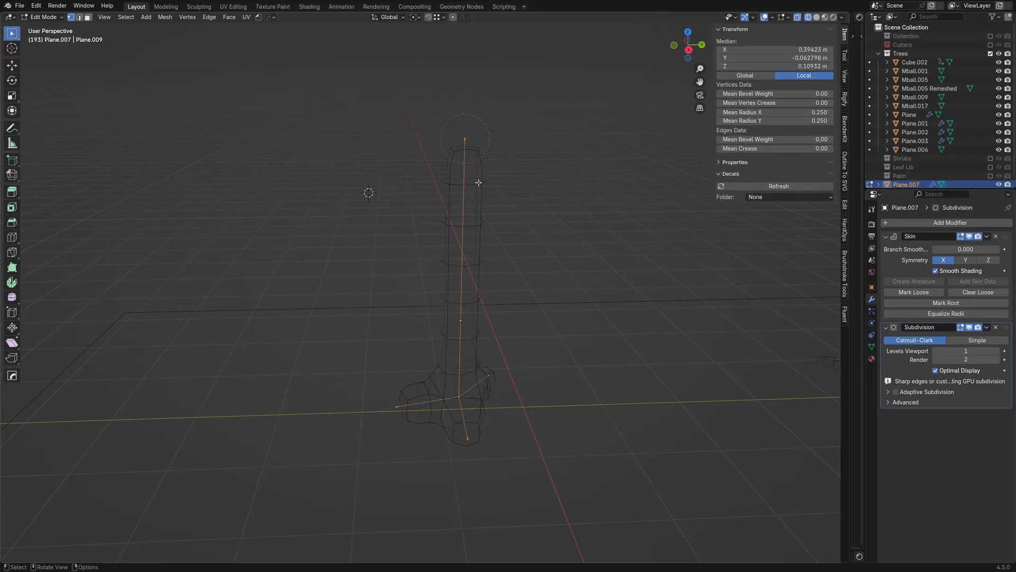
Step: Reduce the skin Radius X and Radius Y of the trunk's top vertex to about 0.211
{"action": "left_click", "coordinate": [444, 202]}
{"action": "left_click", "coordinate": [461, 149]}
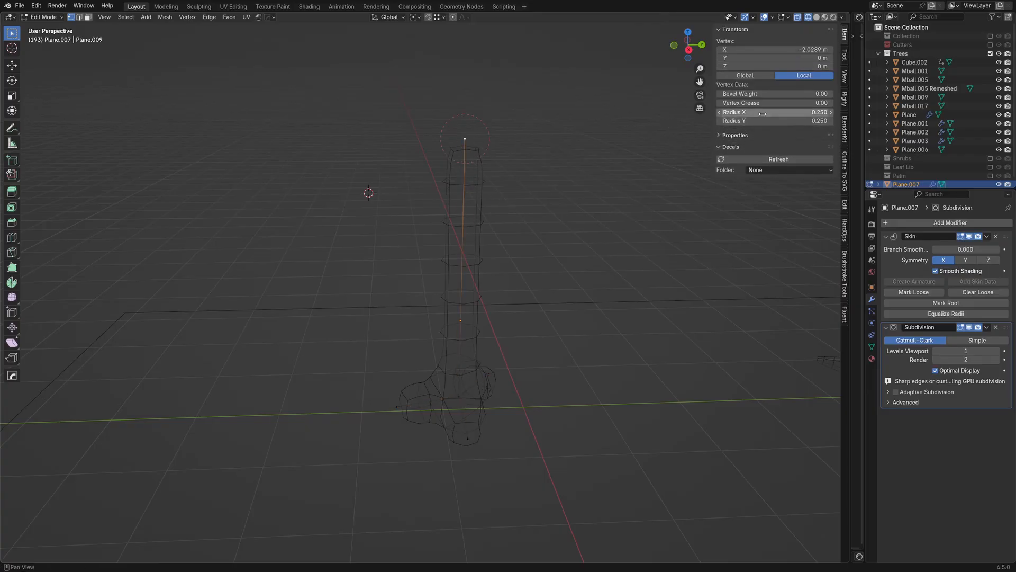
{"action": "middle_click_drag", "start_coordinate": [519, 236], "coordinate": [554, 222], "text": "shift"}
{"action": "middle_click_drag", "start_coordinate": [497, 205], "coordinate": [649, 162]}
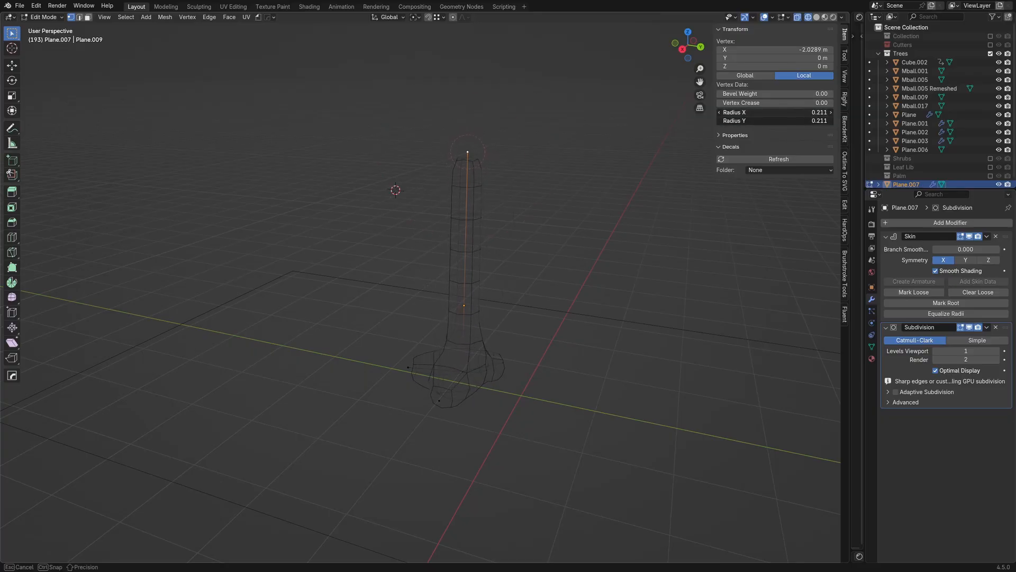
{"action": "mouse_move", "coordinate": [482, 207]}
{"action": "middle_mouse_down", "text": "shift"}
{"action": "mouse_move", "coordinate": [508, 129]}
{"action": "mouse_move", "coordinate": [471, 220]}
{"action": "middle_mouse_up", "text": "shift"}
Step: Reduce the front root tip's Radius X and Radius Y to about 0.070 and move it outward without changing its height
{"action": "middle_click_drag", "start_coordinate": [447, 356], "coordinate": [457, 300], "text": "shift"}
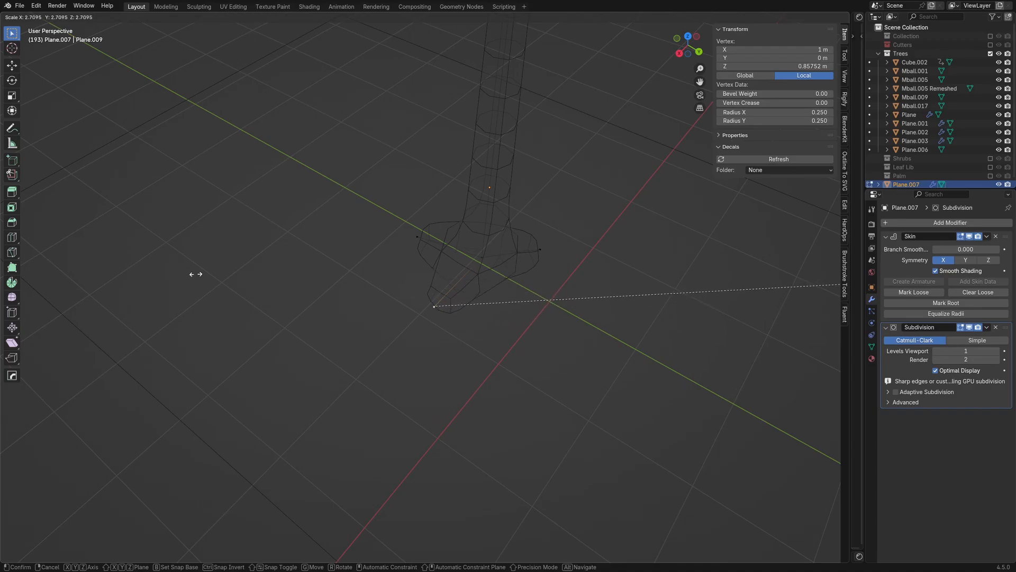
{"action": "right_click", "coordinate": [845, 293]}
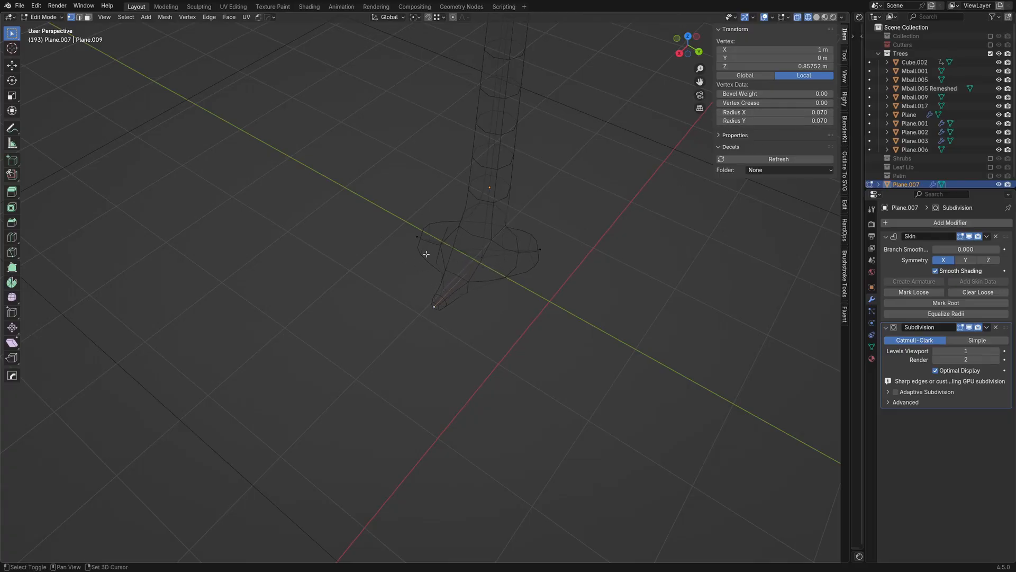
{"action": "key", "text": "g"}
{"action": "key", "text": "shift+z"}
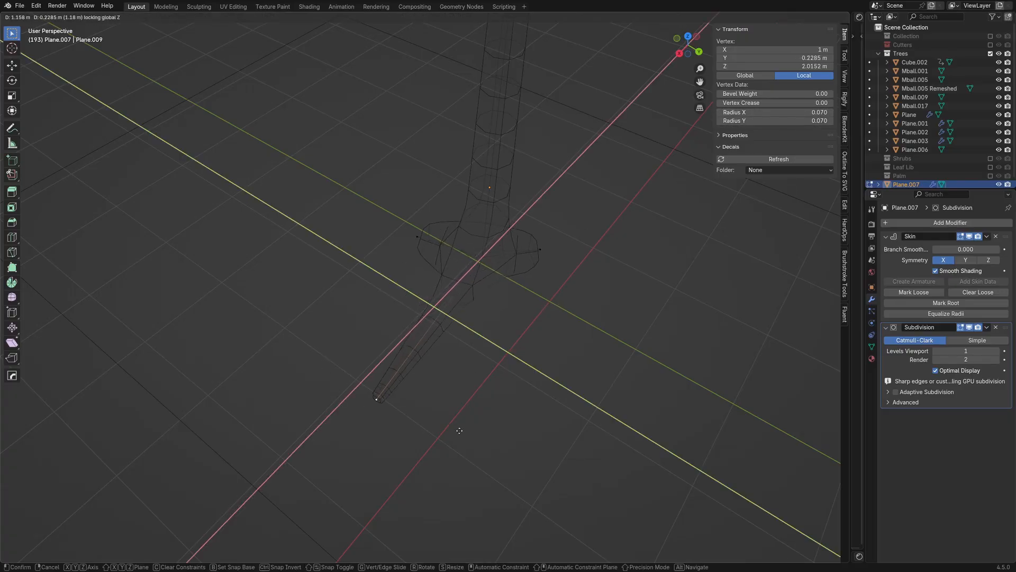
{"action": "left_click", "coordinate": [495, 403]}
Step: Lengthen the second root by moving its tip vertex away from the trunk in the horizontal plane
{"action": "key", "text": "alt+a"}
{"action": "left_click", "coordinate": [541, 253]}
{"action": "middle_click_drag", "start_coordinate": [536, 261], "coordinate": [517, 275], "text": "shift"}
{"action": "key", "text": "g"}
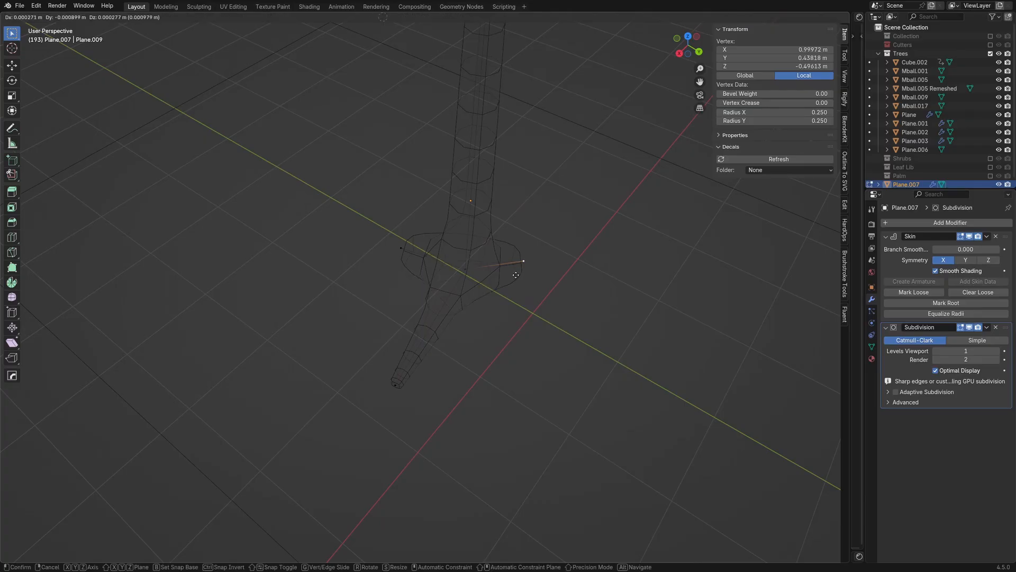
{"action": "key", "text": "shift+z"}
{"action": "left_click", "coordinate": [632, 271]}
Step: Lengthen the third root by moving its tip vertex horizontally outward, about 0.75 m along negative Y
{"action": "left_click", "coordinate": [401, 248]}
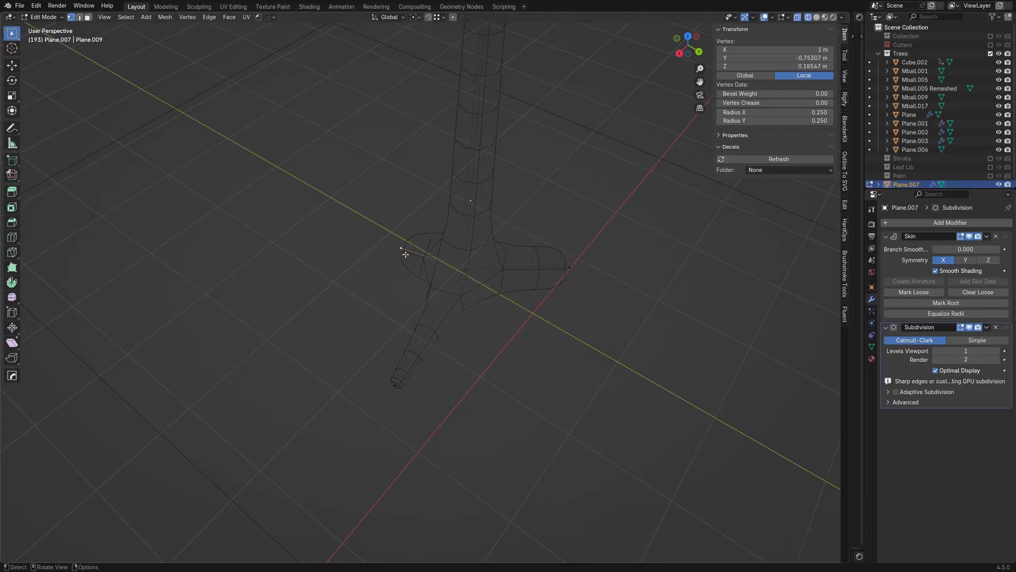
{"action": "key", "text": "g"}
{"action": "key", "text": "shift+z"}
{"action": "left_click", "coordinate": [239, 128]}
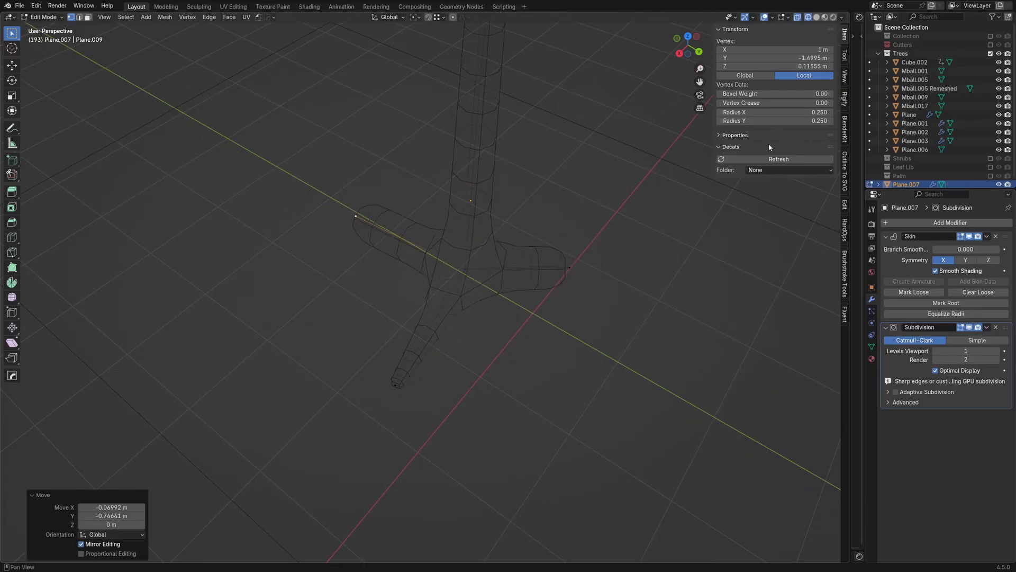
Step: Taper the third and second roots by reducing their tip radii, bringing the second root's Radius X and Y to about 0.052
{"action": "left_click_drag", "start_coordinate": [806, 112], "coordinate": [806, 123]}
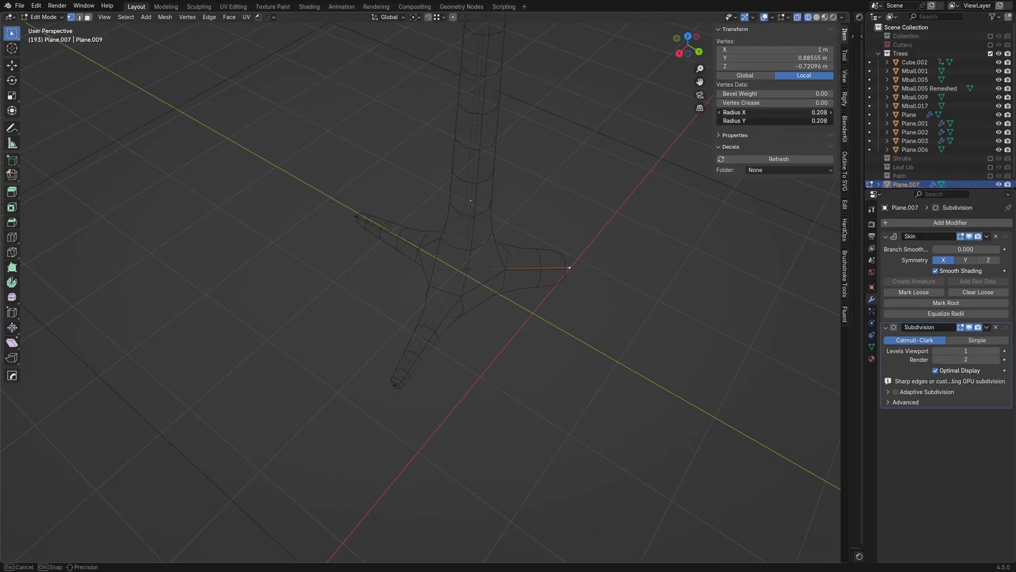
{"action": "left_click", "coordinate": [585, 257]}
{"action": "middle_click_drag", "start_coordinate": [576, 259], "coordinate": [612, 242]}
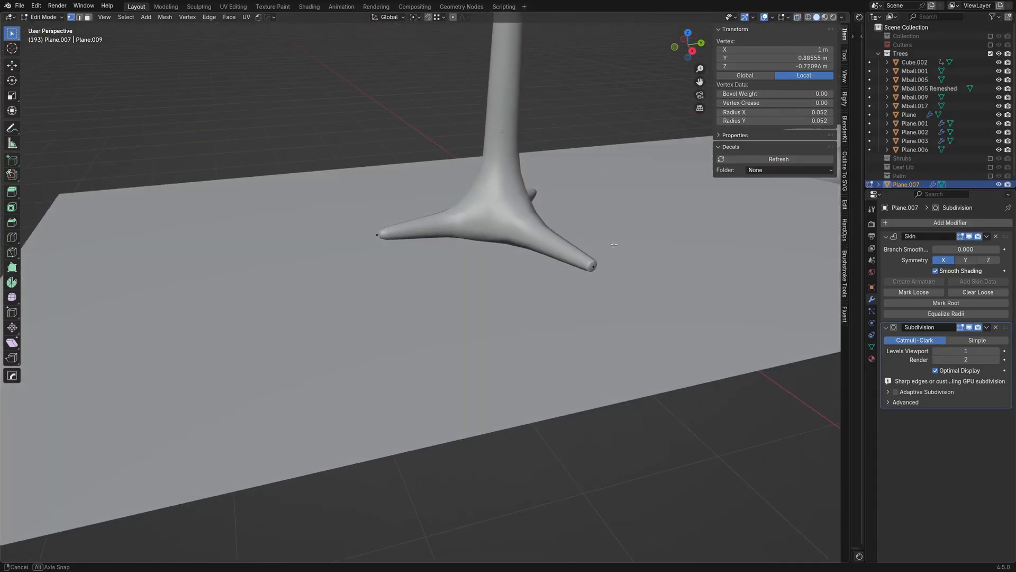
Step: Reduce the Radius X and Radius Y of the trunk's base vertex to about 0.165 in wireframe view
{"action": "middle_click_drag", "start_coordinate": [535, 148], "coordinate": [528, 269], "text": "shift"}
{"action": "key", "text": "Tab"}
{"action": "key", "text": "z"}
{"action": "left_click", "coordinate": [468, 299]}
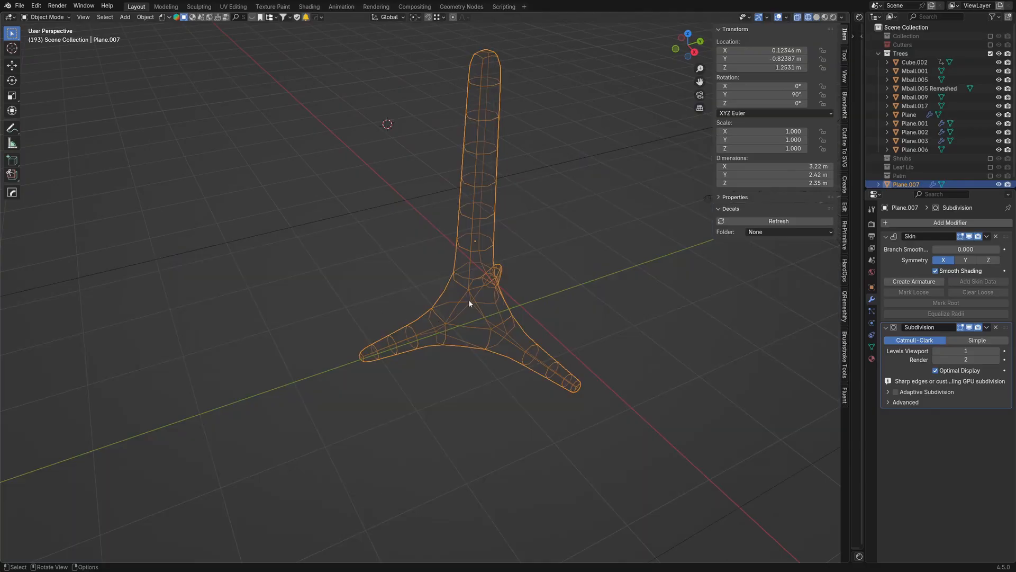
{"action": "key", "text": "Tab"}
{"action": "left_click", "coordinate": [473, 313]}
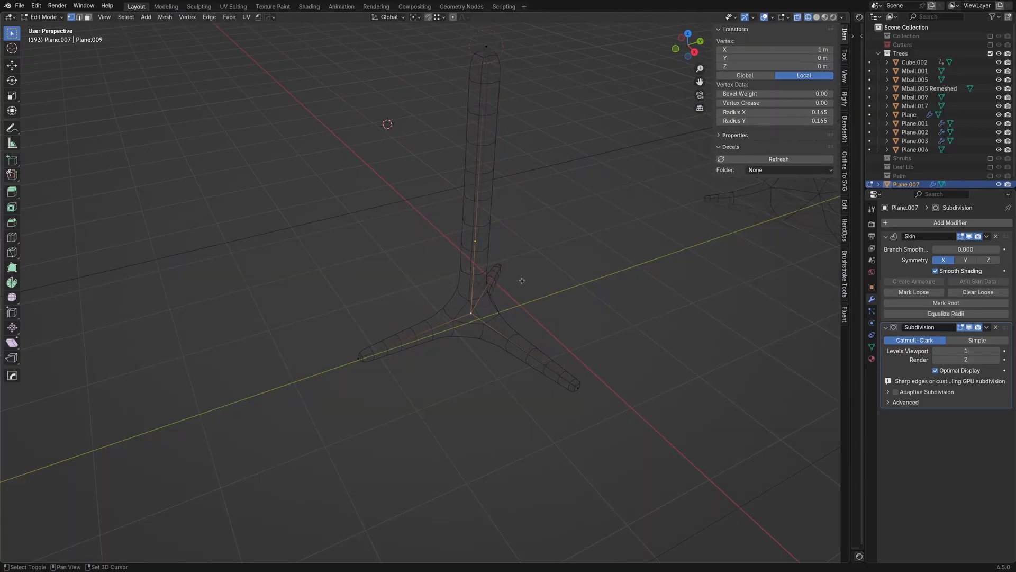
{"action": "mouse_move", "coordinate": [522, 280]}
{"action": "middle_mouse_down"}
{"action": "mouse_move", "coordinate": [486, 278]}
{"action": "mouse_move", "coordinate": [497, 261]}
{"action": "mouse_move", "coordinate": [508, 266]}
{"action": "mouse_move", "coordinate": [520, 225]}
{"action": "mouse_move", "coordinate": [518, 266]}
{"action": "middle_mouse_up"}
Step: Reduce the trunk's top vertex radius to about 0.091 and lower that vertex to shorten the trunk
{"action": "left_click", "coordinate": [472, 154]}
{"action": "middle_click_drag", "start_coordinate": [683, 187], "coordinate": [691, 177], "text": "shift"}
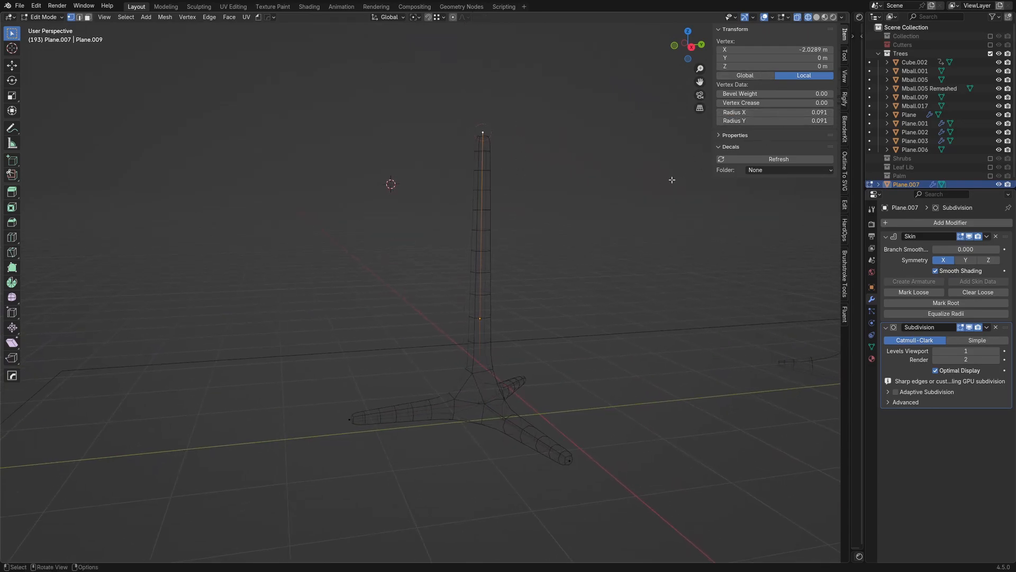
{"action": "middle_click_drag", "start_coordinate": [672, 180], "coordinate": [676, 173], "text": "shift"}
{"action": "key", "text": "g"}
{"action": "middle_click_drag", "start_coordinate": [603, 185], "coordinate": [581, 259]}
{"action": "left_click", "coordinate": [580, 259]}
Step: Show the trunk in solid shading beside its neighbours and increase its top vertex radius to about 0.168
{"action": "key", "text": "Tab"}
{"action": "scroll", "coordinate": [553, 278], "scroll_direction": "down", "scroll_amount": 3}
{"action": "key", "text": "z"}
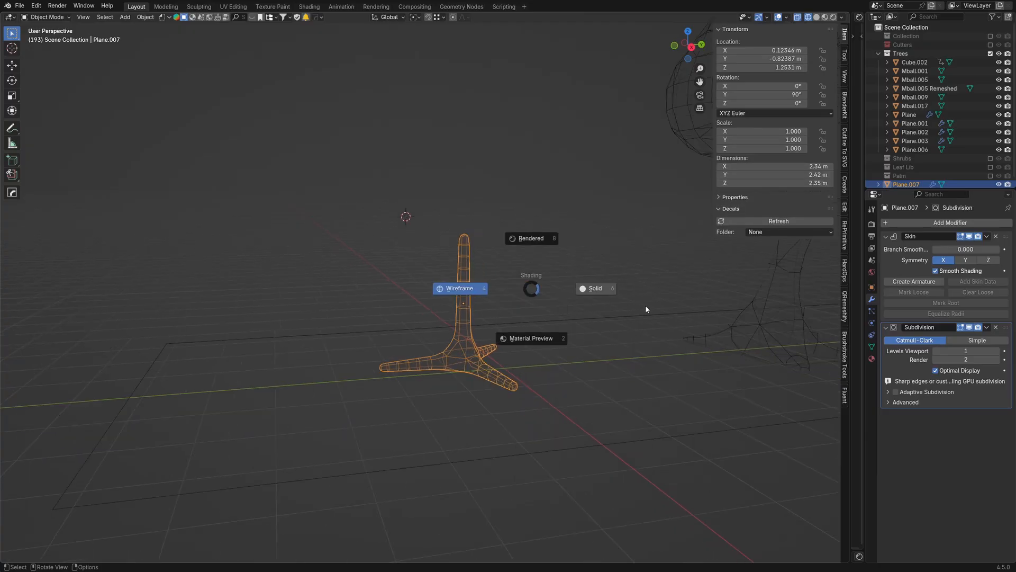
{"action": "left_click", "coordinate": [646, 309]}
{"action": "mouse_move", "coordinate": [487, 277]}
{"action": "middle_mouse_down"}
{"action": "mouse_move", "coordinate": [556, 263]}
{"action": "mouse_move", "coordinate": [522, 276]}
{"action": "mouse_move", "coordinate": [532, 259]}
{"action": "middle_mouse_up"}
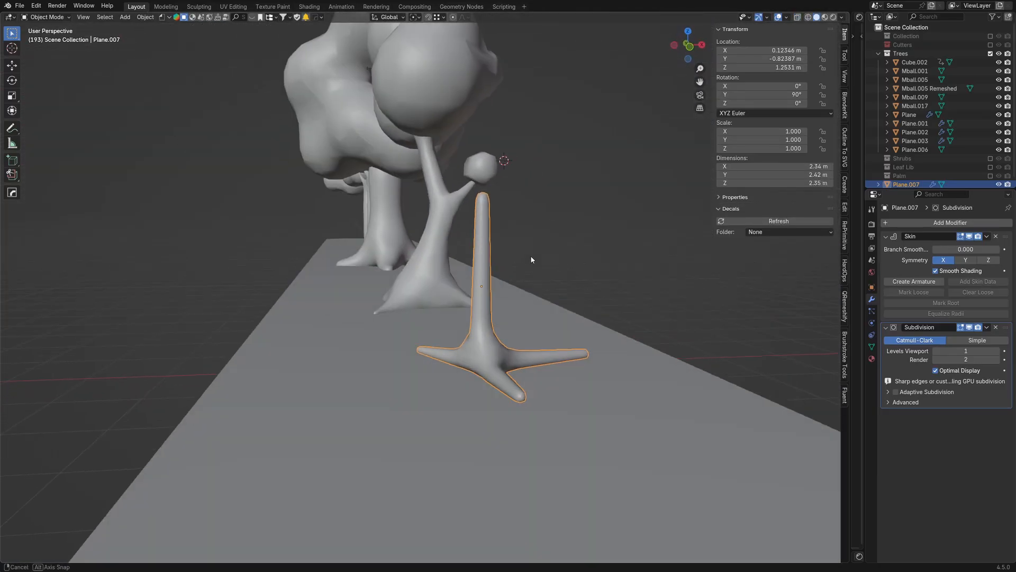
{"action": "key", "text": "Tab"}
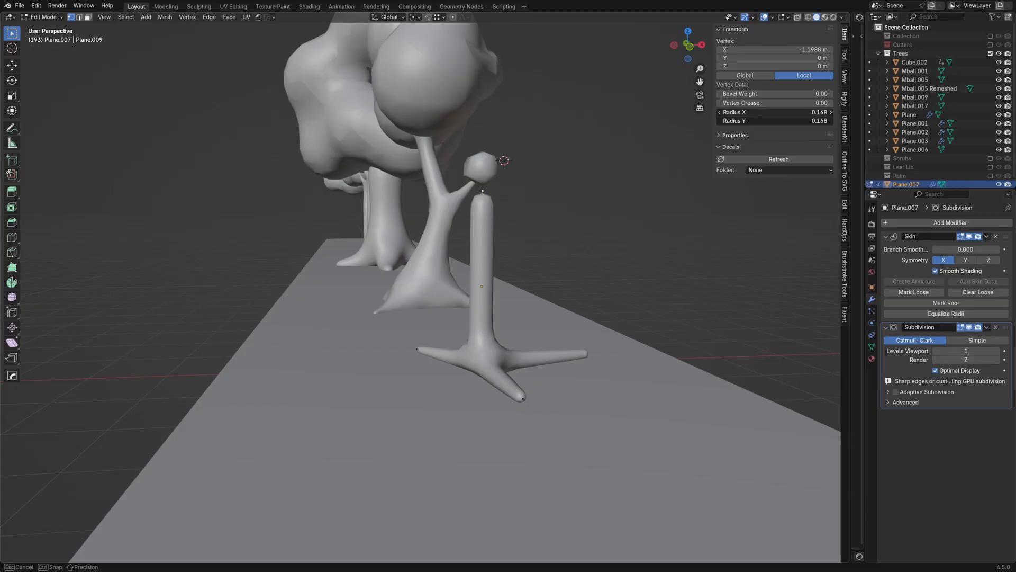
{"action": "left_click_drag", "start_coordinate": [774, 113], "coordinate": [772, 113]}
Step: Thicken the trunk's foot by increasing the base vertex's Radius X and Radius Y to about 0.308
{"action": "mouse_move", "coordinate": [551, 319]}
{"action": "middle_mouse_down"}
{"action": "mouse_move", "coordinate": [560, 326]}
{"action": "mouse_move", "coordinate": [509, 336]}
{"action": "middle_mouse_up"}
{"action": "key", "text": "z"}
{"action": "left_click", "coordinate": [499, 335]}
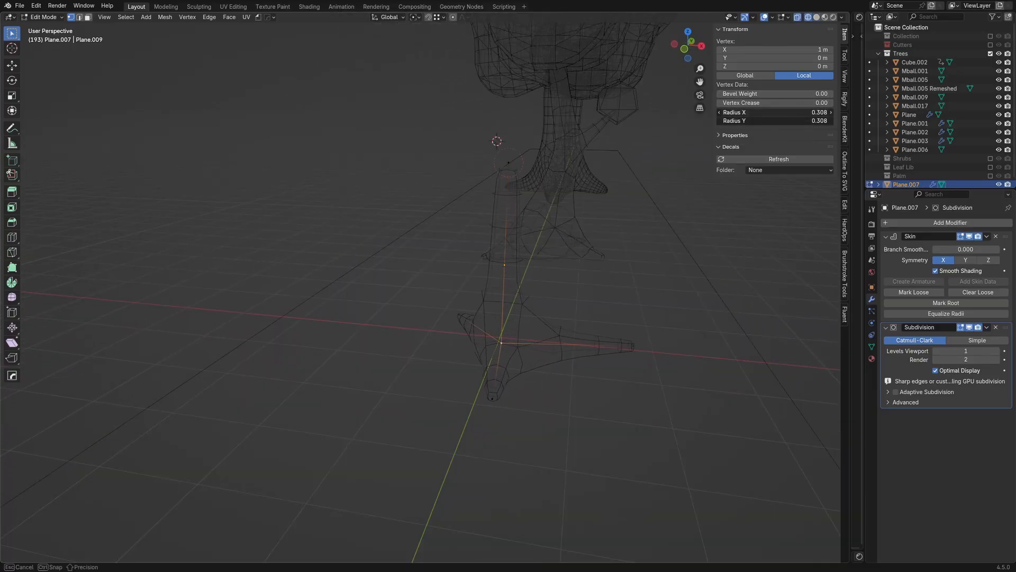
{"action": "key", "text": "z"}
{"action": "left_click", "coordinate": [538, 205]}
Step: Raise the trunk's top vertex about 1.28 m along the Z axis
{"action": "mouse_move", "coordinate": [563, 228]}
{"action": "middle_mouse_down"}
{"action": "mouse_move", "coordinate": [421, 234]}
{"action": "mouse_move", "coordinate": [465, 256]}
{"action": "mouse_move", "coordinate": [477, 246]}
{"action": "mouse_move", "coordinate": [449, 245]}
{"action": "mouse_move", "coordinate": [455, 220]}
{"action": "middle_mouse_up"}
{"action": "scroll", "coordinate": [456, 228], "scroll_direction": "down", "scroll_amount": 1}
{"action": "left_click", "coordinate": [447, 224]}
{"action": "scroll", "coordinate": [450, 242], "scroll_direction": "down", "scroll_amount": 2}
{"action": "key", "text": "g"}
{"action": "key", "text": "z"}
{"action": "left_click", "coordinate": [456, 154]}
{"action": "scroll", "coordinate": [582, 162], "scroll_direction": "up", "scroll_amount": 1}
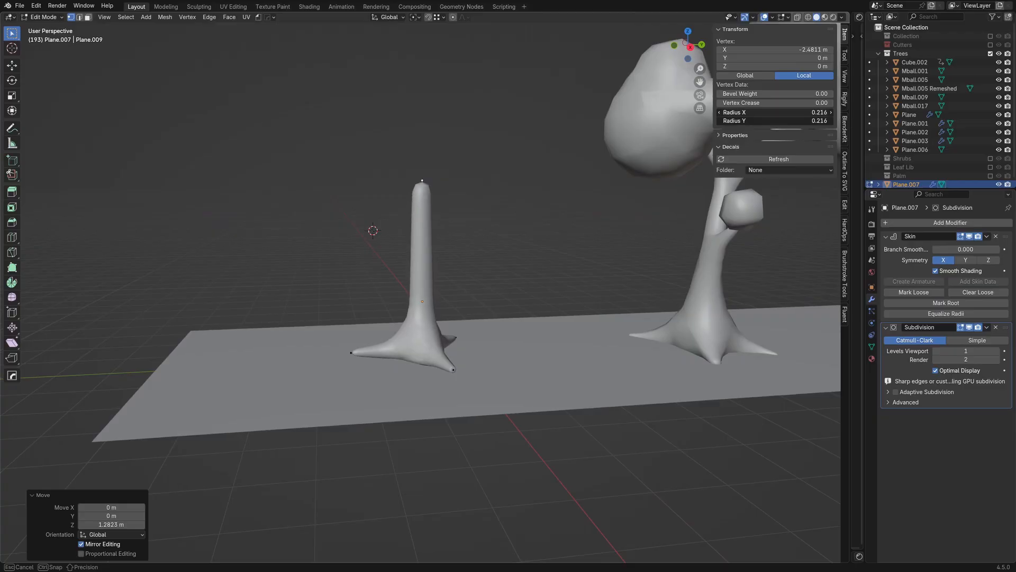
Step: Adjust the top vertex's Radius X and Radius Y to about 0.216 and return to Object Mode
{"action": "left_click_drag", "start_coordinate": [775, 112], "coordinate": [773, 119]}
{"action": "scroll", "coordinate": [447, 216], "scroll_direction": "down", "scroll_amount": 2}
{"action": "middle_click_drag", "start_coordinate": [496, 209], "coordinate": [459, 223]}
{"action": "key", "text": "Tab"}
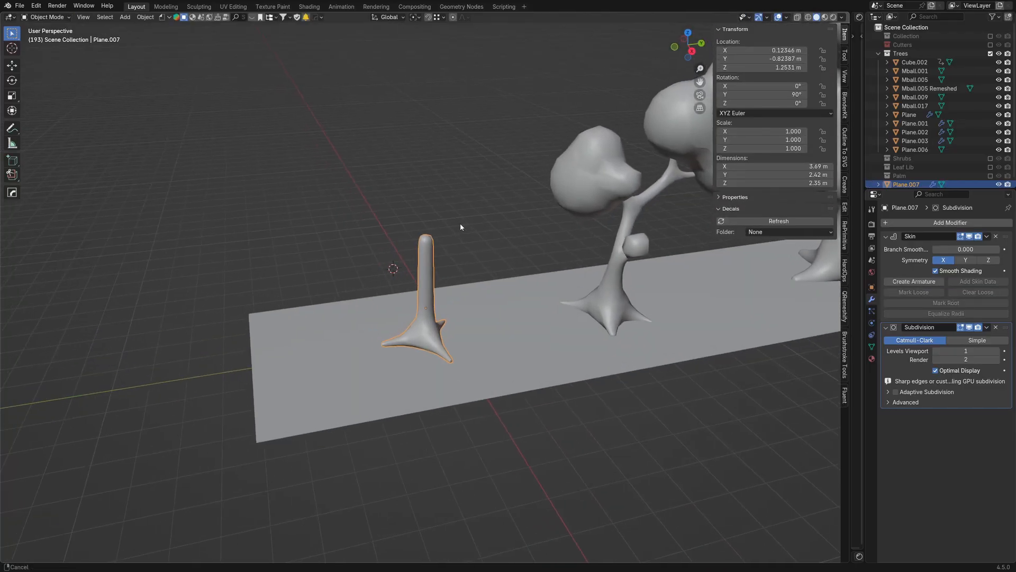
Step: Snap the 3D cursor to the trunk's top vertex, ending in Object Mode
{"action": "key", "text": "Tab"}
{"action": "middle_click_drag", "start_coordinate": [459, 295], "coordinate": [447, 277]}
{"action": "scroll", "coordinate": [427, 290], "scroll_direction": "up", "scroll_amount": 3}
{"action": "key", "text": "Tab"}
{"action": "key", "text": "shift+a"}
{"action": "key", "text": "Escape"}
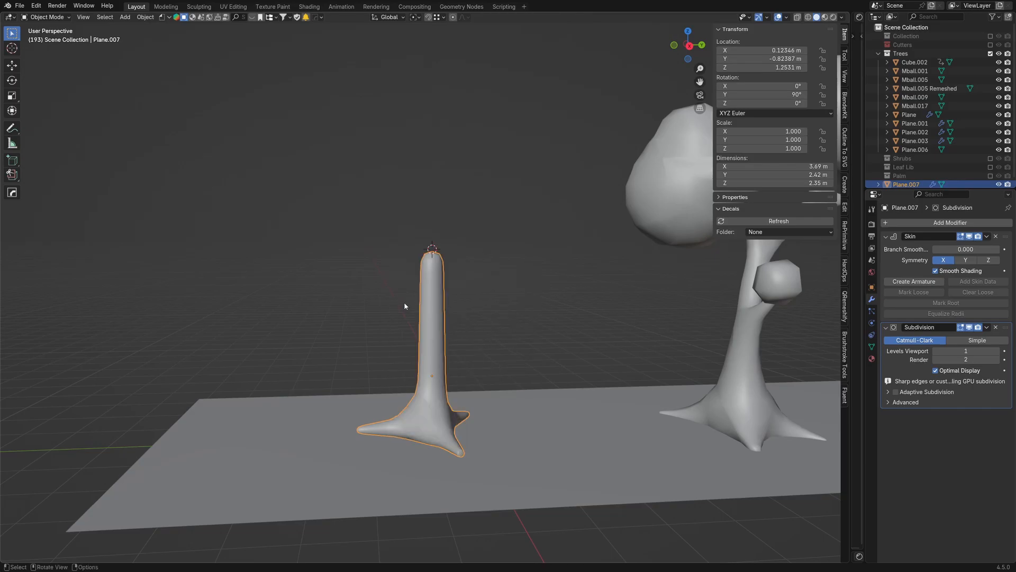
Step: Add a metaball of type Ball with a 2 m radius at the 3D cursor on top of the trunk
{"action": "key", "text": "shift+a"}
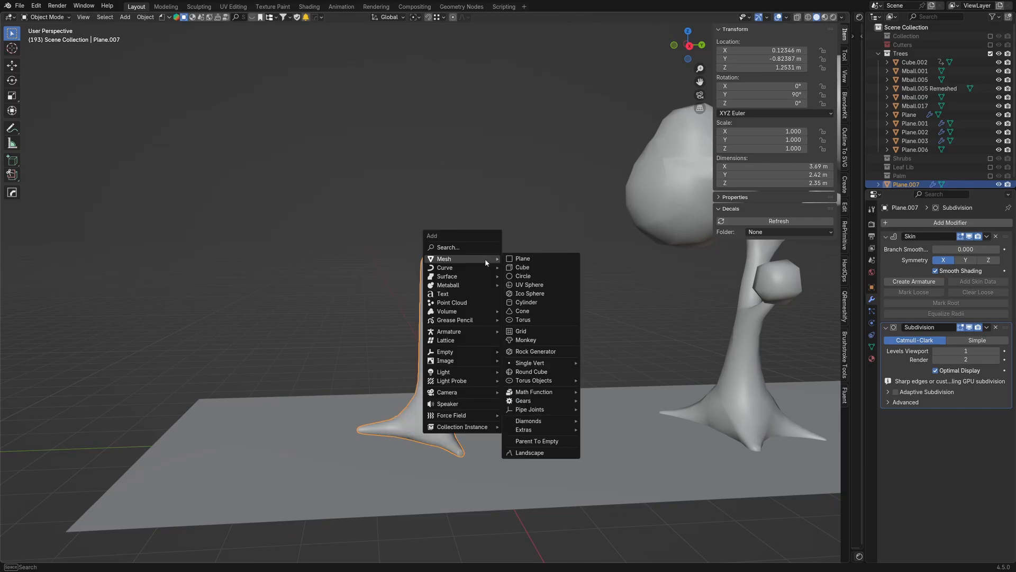
{"action": "mouse_move", "coordinate": [456, 286]}
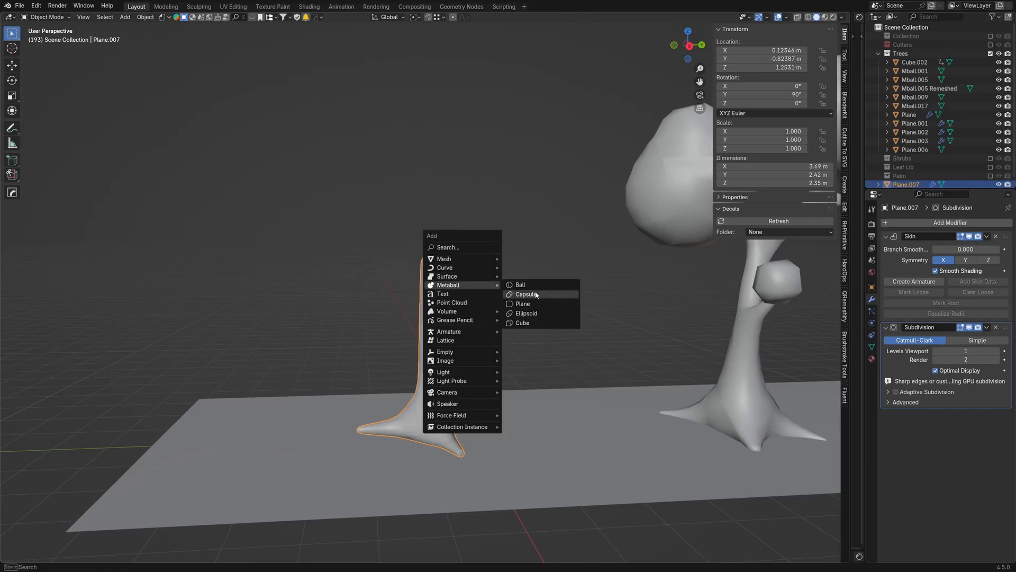
{"action": "left_click", "coordinate": [541, 288]}
{"action": "middle_click_drag", "start_coordinate": [529, 296], "coordinate": [499, 356]}
{"action": "scroll", "coordinate": [504, 295], "scroll_direction": "up", "scroll_amount": 2}
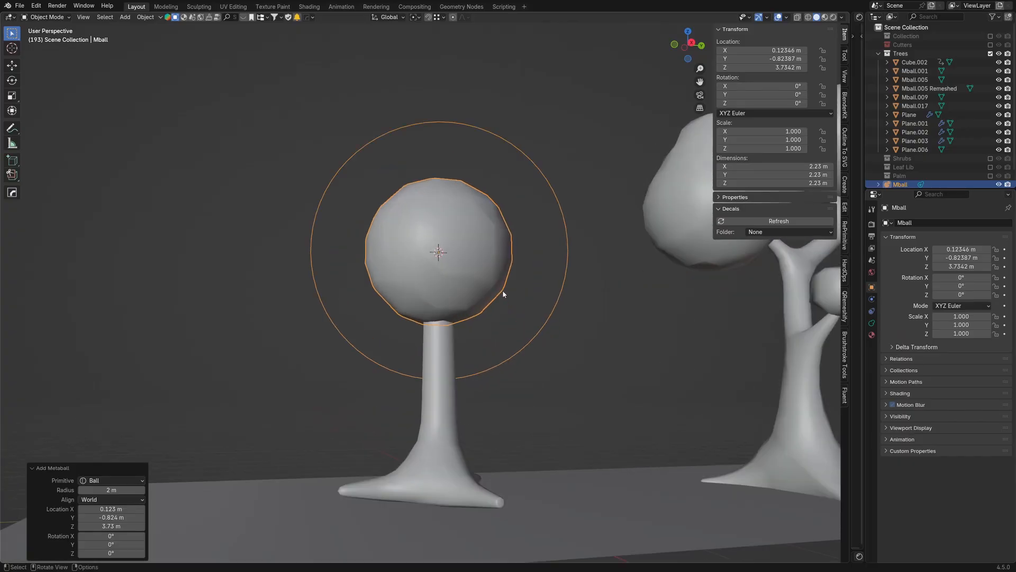
Step: Raise the metaball about 1.03 m along the Z axis so it rests on the trunk's top
{"action": "key", "text": "g"}
{"action": "key", "text": "z"}
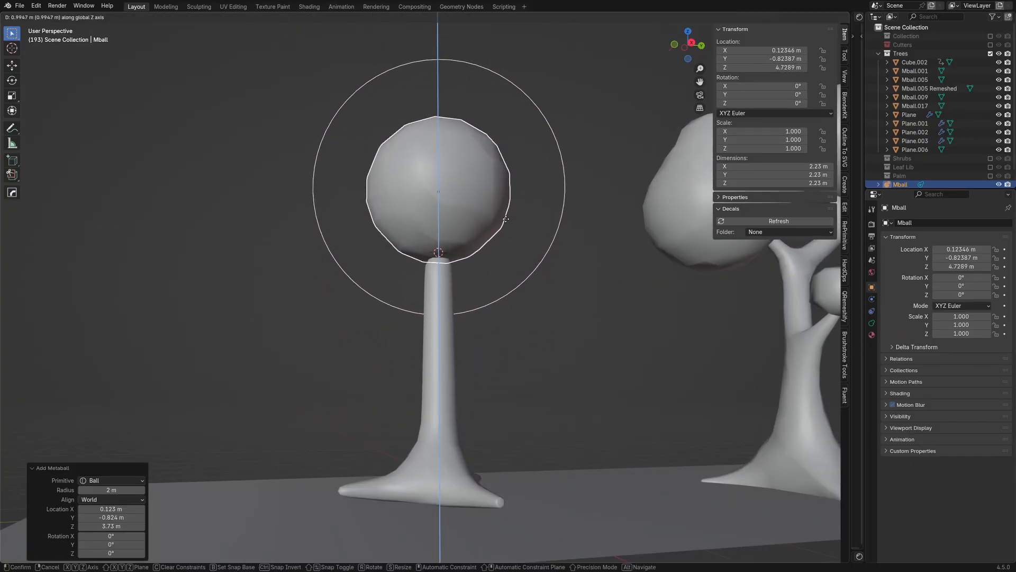
{"action": "left_click", "coordinate": [442, 253]}
{"action": "middle_click_drag", "start_coordinate": [442, 253], "coordinate": [754, 287]}
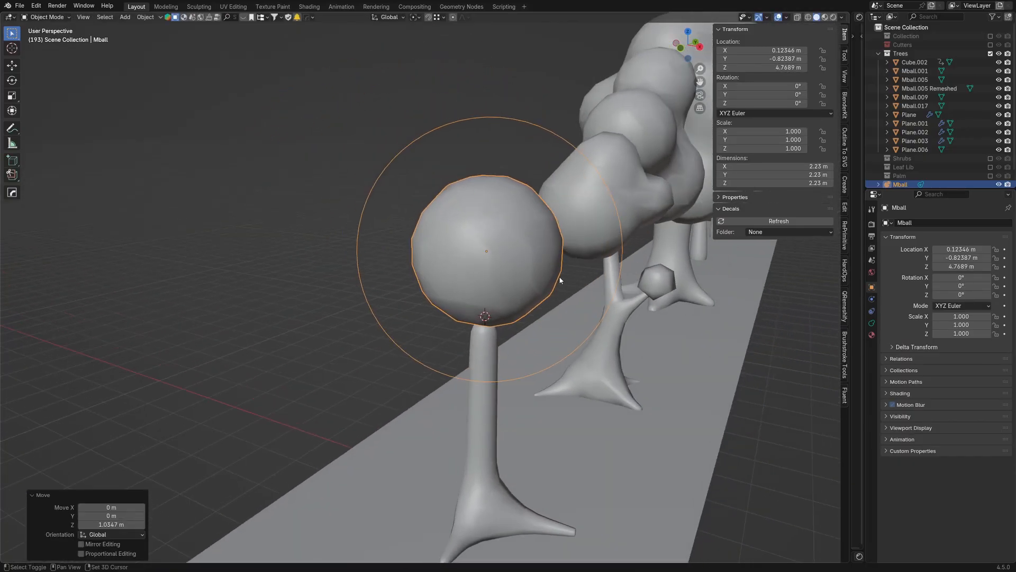
{"action": "middle_click_drag", "start_coordinate": [560, 279], "coordinate": [461, 274]}
Step: Duplicate the ball in Edit Mode and place the copy up and sideways at about X -1.44 m, Z 0.835 m
{"action": "key", "text": "Tab"}
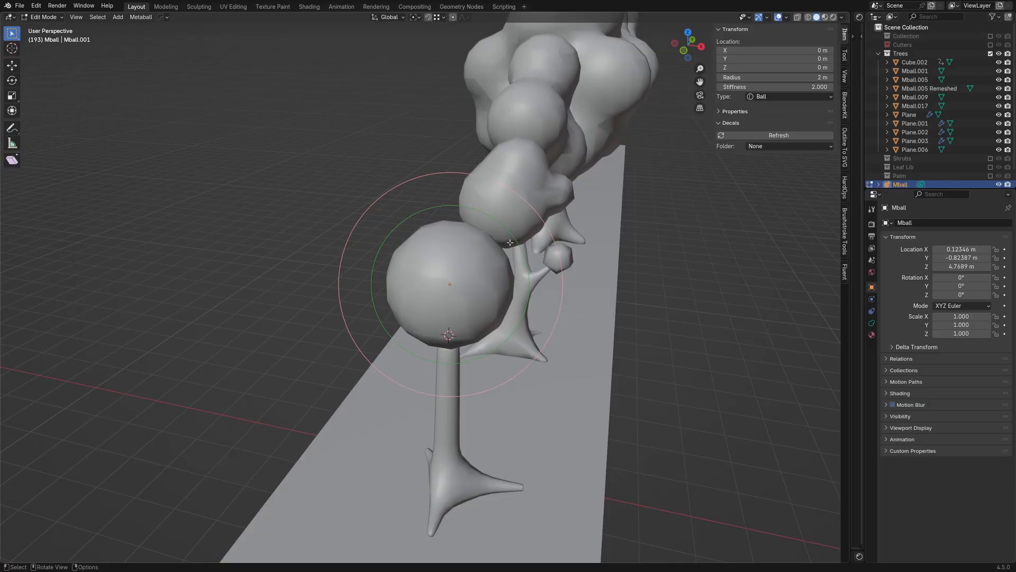
{"action": "key", "text": "shift+d"}
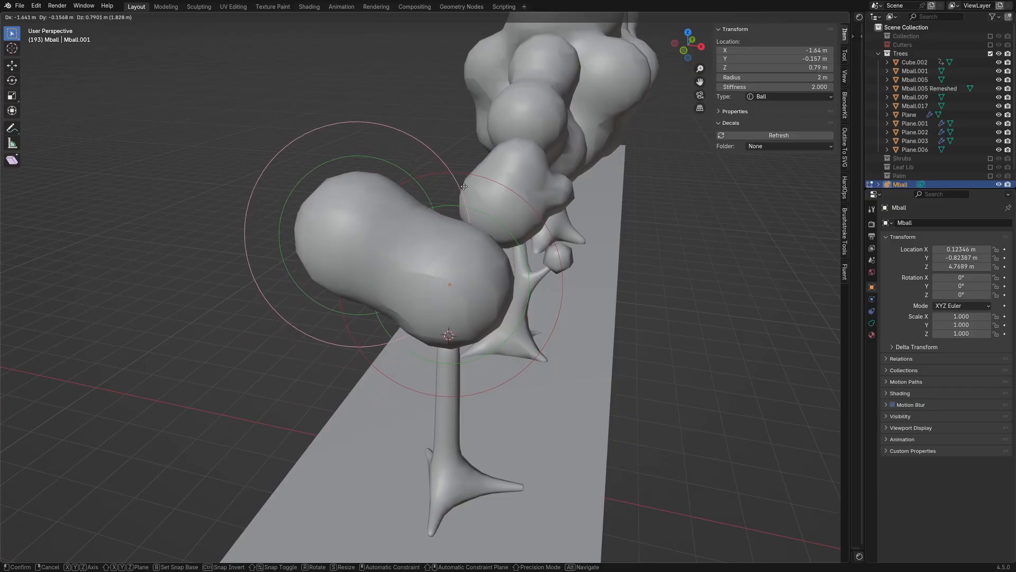
{"action": "left_click", "coordinate": [467, 217]}
{"action": "middle_click_drag", "start_coordinate": [468, 217], "coordinate": [270, 261]}
{"action": "scroll", "coordinate": [483, 222], "scroll_direction": "down", "scroll_amount": 3}
{"action": "key", "text": "Tab"}
Step: Examine the two-ball canopy and the neighbouring trees from several angles
{"action": "scroll", "coordinate": [504, 254], "scroll_direction": "up", "scroll_amount": 1}
{"action": "scroll", "coordinate": [516, 233], "scroll_direction": "up", "scroll_amount": 1}
{"action": "middle_click_drag", "start_coordinate": [418, 249], "coordinate": [357, 306]}
{"action": "middle_click_drag", "start_coordinate": [498, 294], "coordinate": [347, 289], "text": "shift"}
{"action": "middle_click_drag", "start_coordinate": [466, 262], "coordinate": [674, 275]}
{"action": "scroll", "coordinate": [411, 259], "scroll_direction": "down", "scroll_amount": 4}
{"action": "scroll", "coordinate": [674, 275], "scroll_direction": "down", "scroll_amount": 2}
{"action": "middle_click_drag", "start_coordinate": [360, 248], "coordinate": [630, 260], "text": "shift"}
{"action": "middle_click_drag", "start_coordinate": [381, 264], "coordinate": [439, 297]}
{"action": "scroll", "coordinate": [404, 292], "scroll_direction": "up", "scroll_amount": 2}
Step: Try duplicating the metaball in Object Mode to widen the canopy toward the neighbouring tree
{"action": "key", "text": "shift+d"}
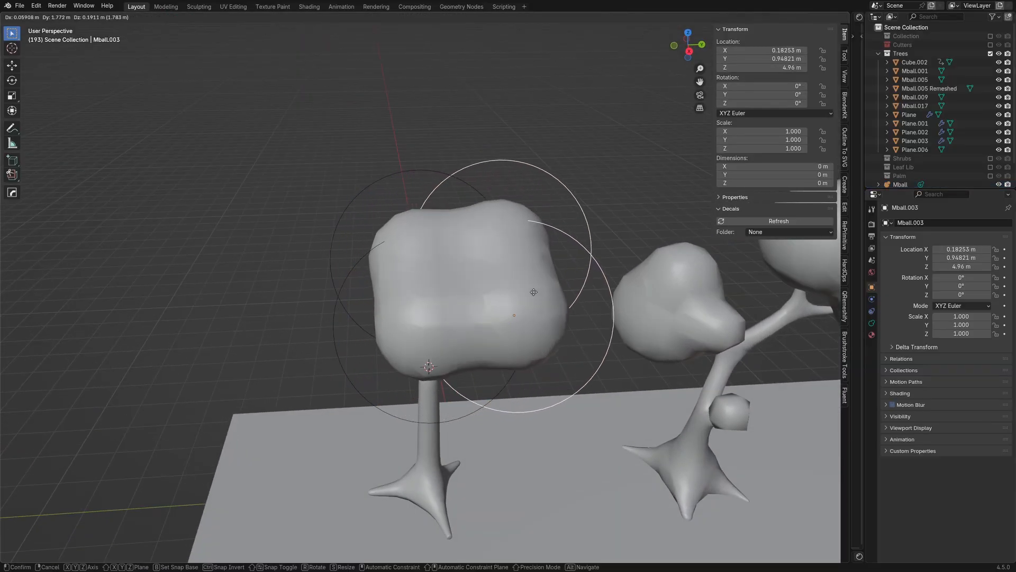
{"action": "left_click", "coordinate": [533, 292]}
{"action": "key", "text": "ctrl+z"}
Step: Duplicate the upper ball in Edit Mode from top view and place the copy at about X -0.44 m, Y 1.67 m
{"action": "key", "text": "Tab"}
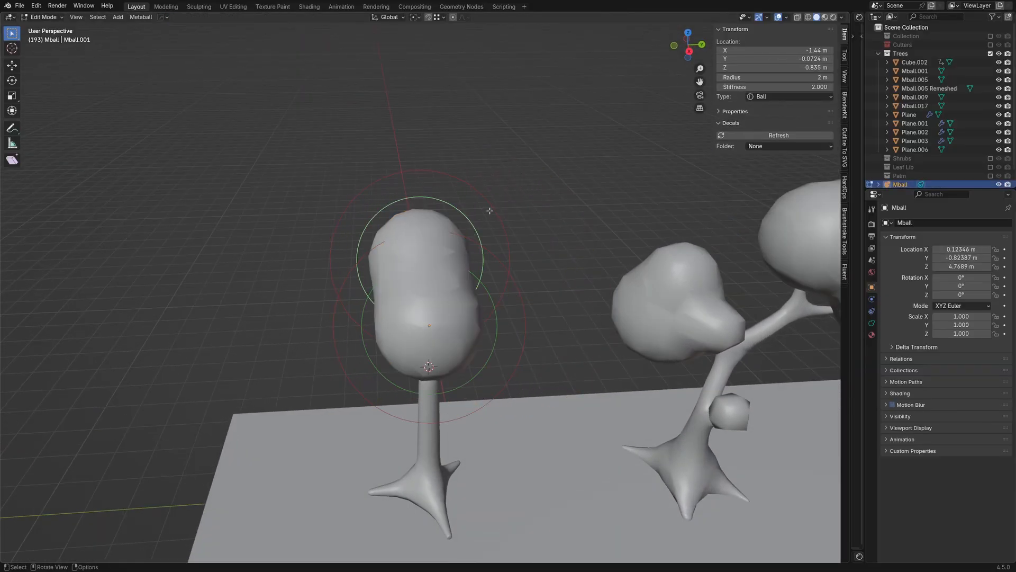
{"action": "middle_click_drag", "start_coordinate": [489, 211], "coordinate": [488, 224]}
{"action": "key", "text": "KP_7"}
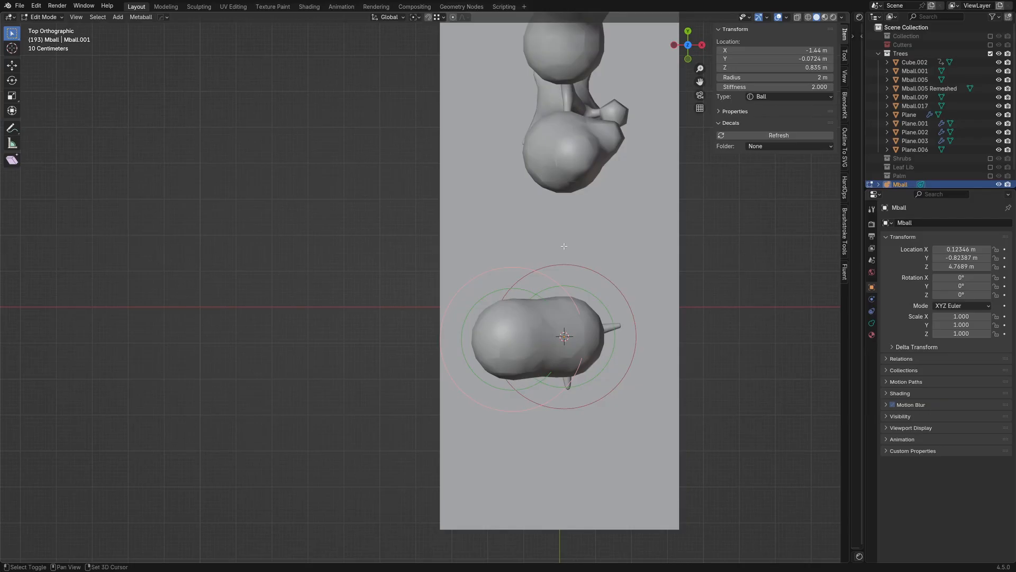
{"action": "key", "text": "shift+d"}
{"action": "left_click", "coordinate": [551, 232]}
Step: Lower the new canopy ball about 0.92 m along the Z axis
{"action": "middle_click_drag", "start_coordinate": [550, 233], "coordinate": [514, 290]}
{"action": "scroll", "coordinate": [492, 221], "scroll_direction": "up", "scroll_amount": 2}
{"action": "key", "text": "g"}
{"action": "left_click", "coordinate": [514, 293]}
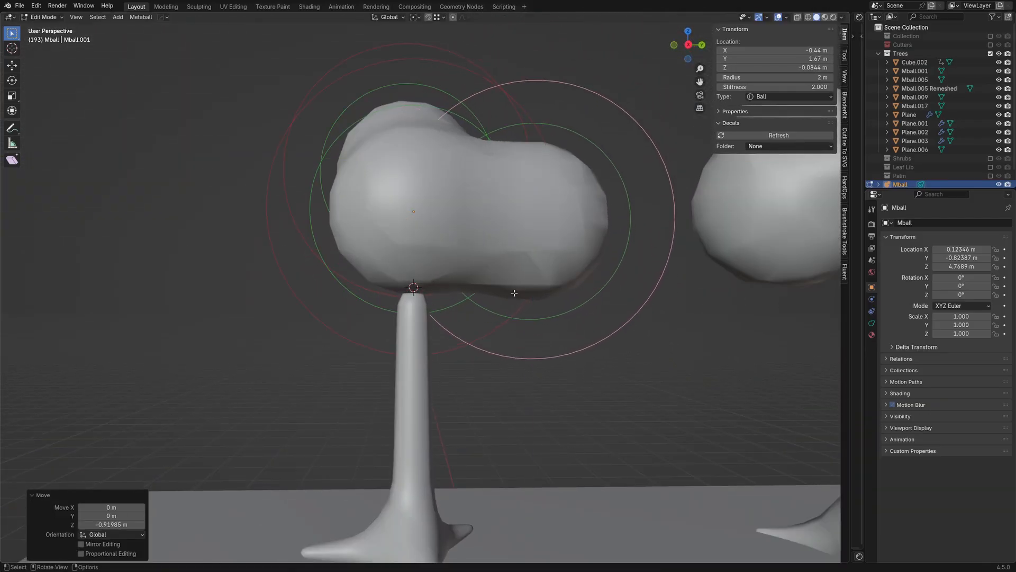
Step: Duplicate the ball in top view to about X 1.47 m, Y 0.963 m and scale the copy to 0.74
{"action": "scroll", "coordinate": [512, 288], "scroll_direction": "down", "scroll_amount": 2}
{"action": "middle_click_drag", "start_coordinate": [445, 243], "coordinate": [476, 302]}
{"action": "key", "text": "KP_7"}
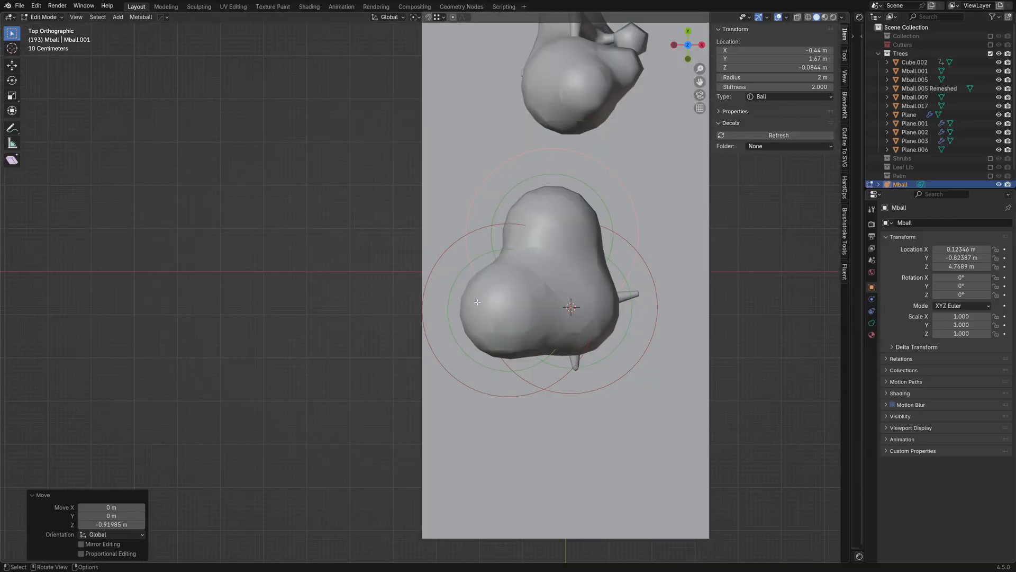
{"action": "key", "text": "shift+d"}
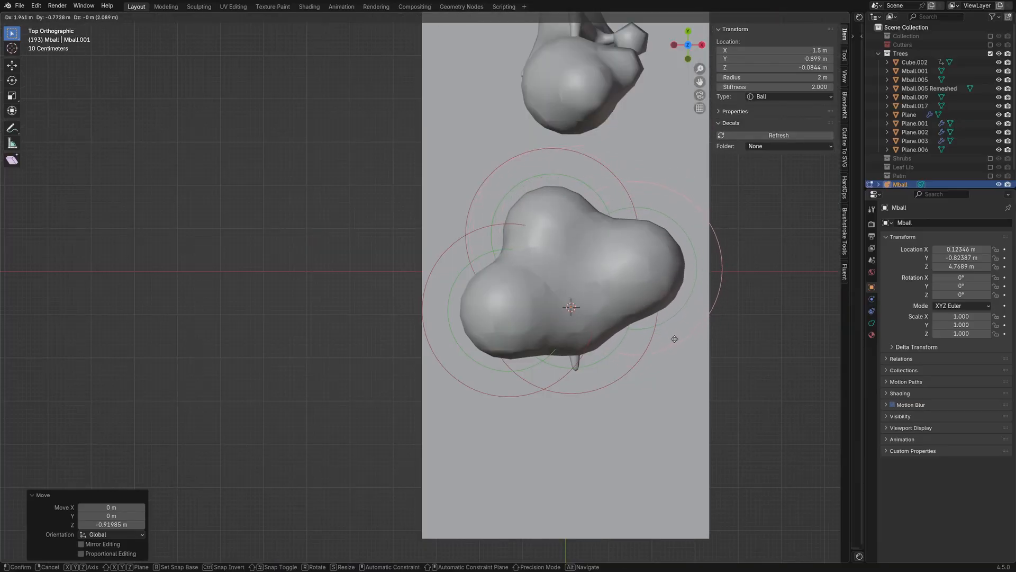
{"action": "left_click", "coordinate": [673, 339]}
{"action": "middle_click_drag", "start_coordinate": [647, 390], "coordinate": [642, 336], "text": "shift"}
{"action": "key", "text": "KP_7"}
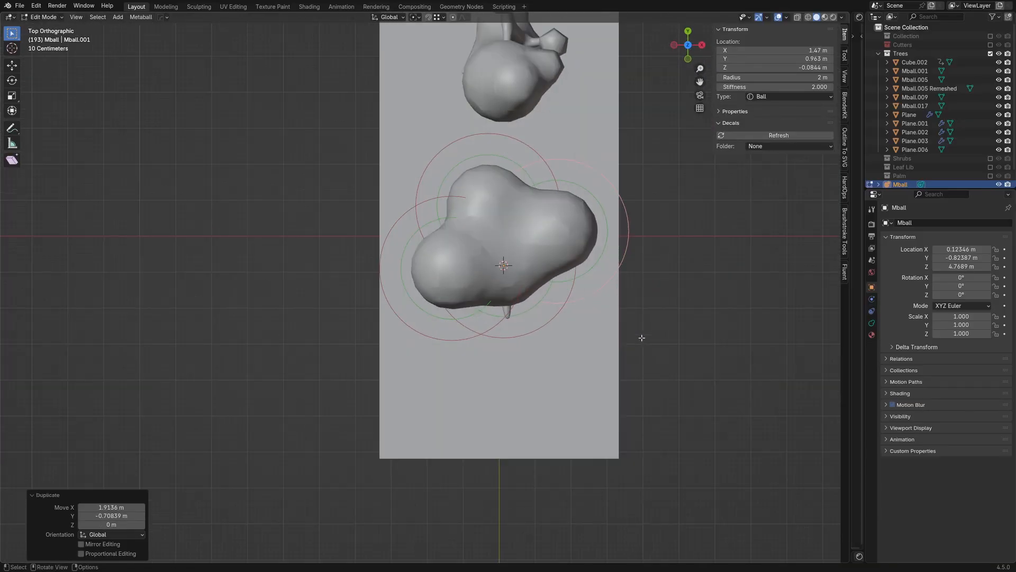
{"action": "key", "text": "s"}
{"action": "left_click", "coordinate": [676, 268]}
Step: Duplicate the smaller ball to about X -0.469 m, Y -1.71 m and scale the copy up to 1.152
{"action": "key", "text": "shift+d"}
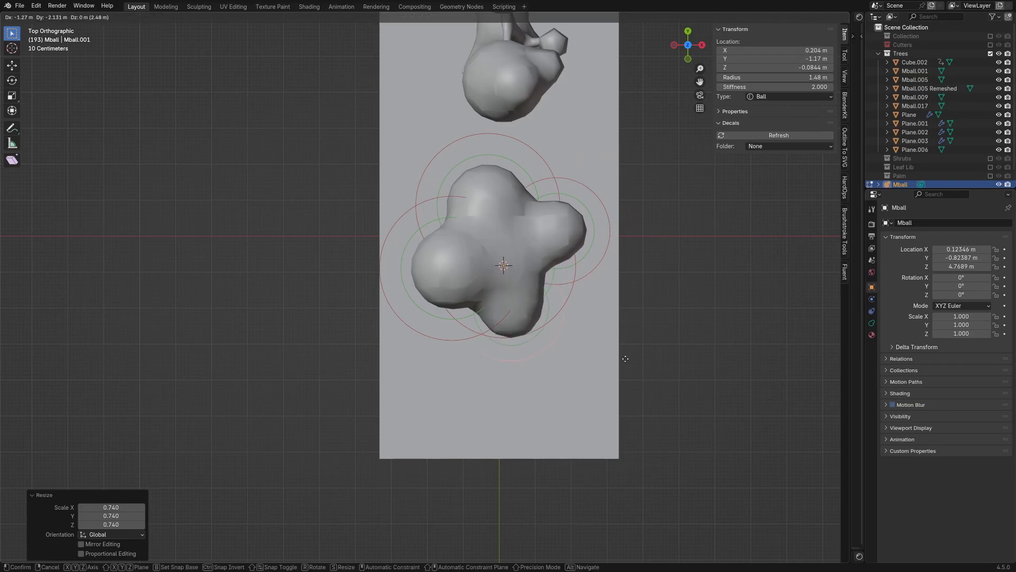
{"action": "left_click", "coordinate": [604, 372]}
{"action": "key", "text": "s"}
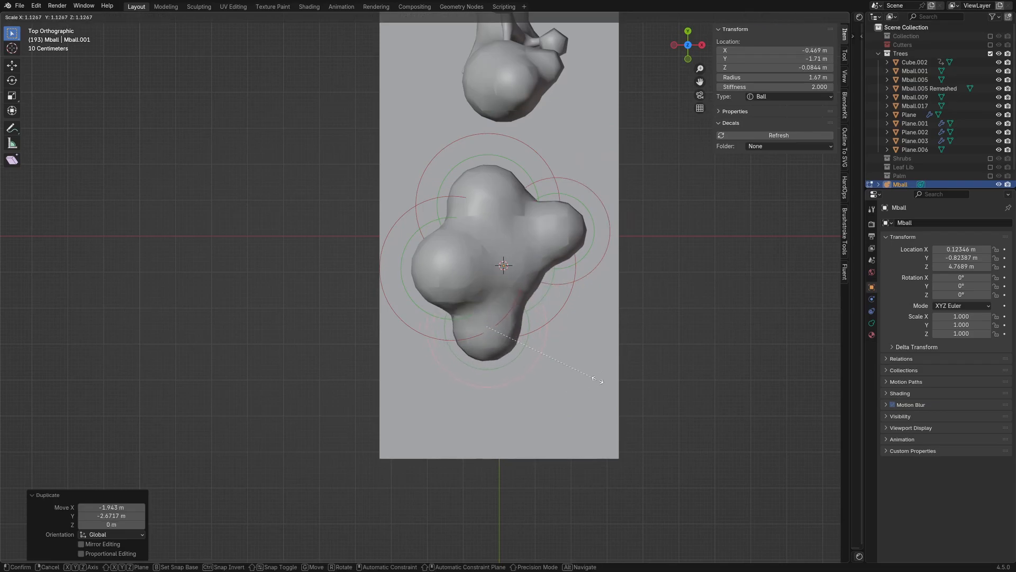
{"action": "left_click", "coordinate": [603, 389]}
{"action": "middle_click_drag", "start_coordinate": [604, 389], "coordinate": [516, 322]}
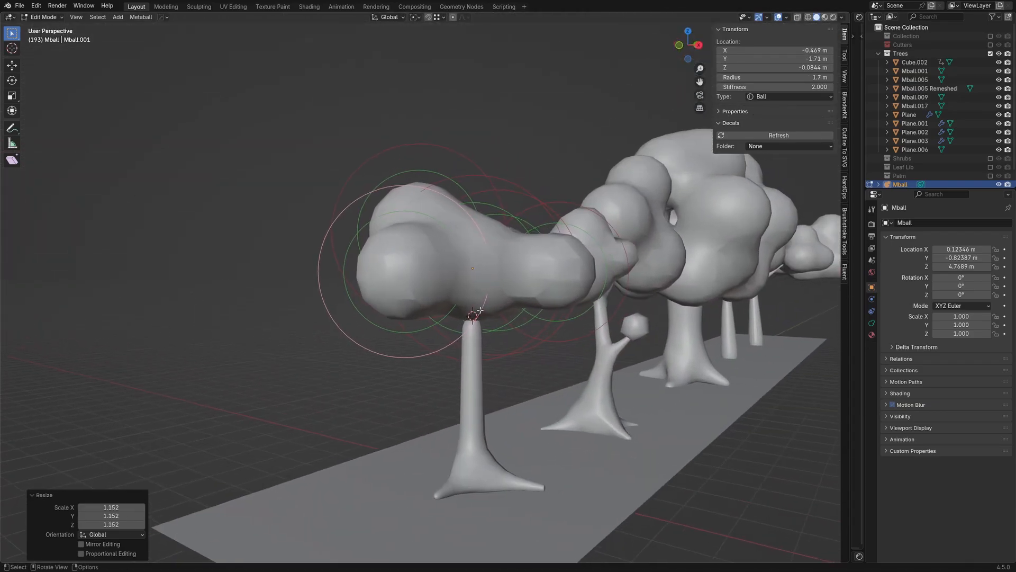
Step: Lower the newest canopy ball about 0.62 m along the Z axis
{"action": "key", "text": "g"}
{"action": "key", "text": "z"}
{"action": "left_click", "coordinate": [517, 340]}
Step: Reposition the lowered ball in top view, rescale it and adjust its placement against the rest of the canopy
{"action": "key", "text": "KP_7"}
{"action": "key", "text": "g"}
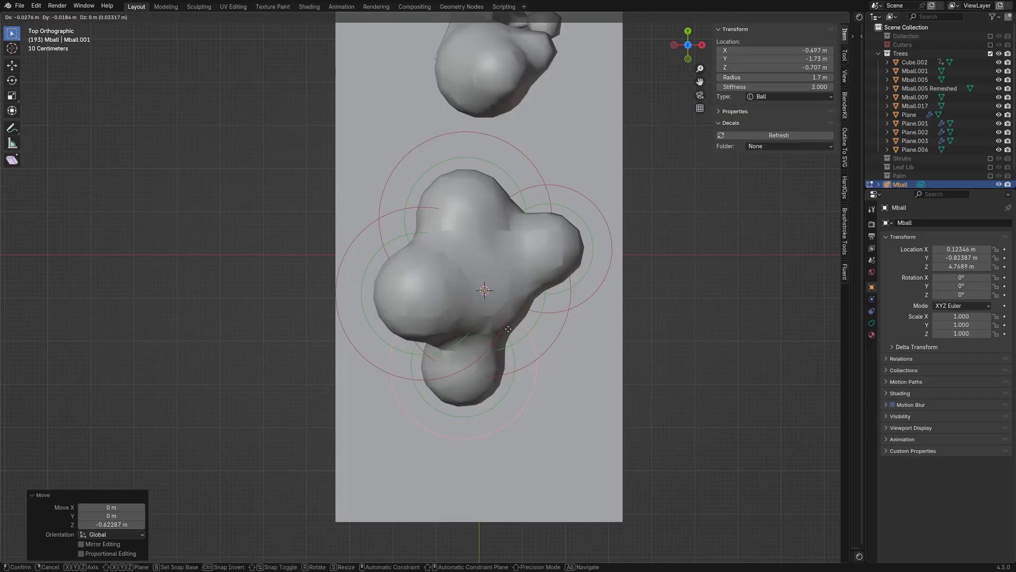
{"action": "left_click", "coordinate": [559, 328]}
{"action": "key", "text": "s"}
{"action": "left_click", "coordinate": [582, 330]}
{"action": "middle_click_drag", "start_coordinate": [581, 331], "coordinate": [494, 290]}
{"action": "key", "text": "g"}
{"action": "middle_click_drag", "start_coordinate": [495, 290], "coordinate": [465, 288]}
{"action": "left_click", "coordinate": [494, 280]}
Step: Return to Object Mode and scale the whole metaball canopy to 0.809
{"action": "key", "text": "Tab"}
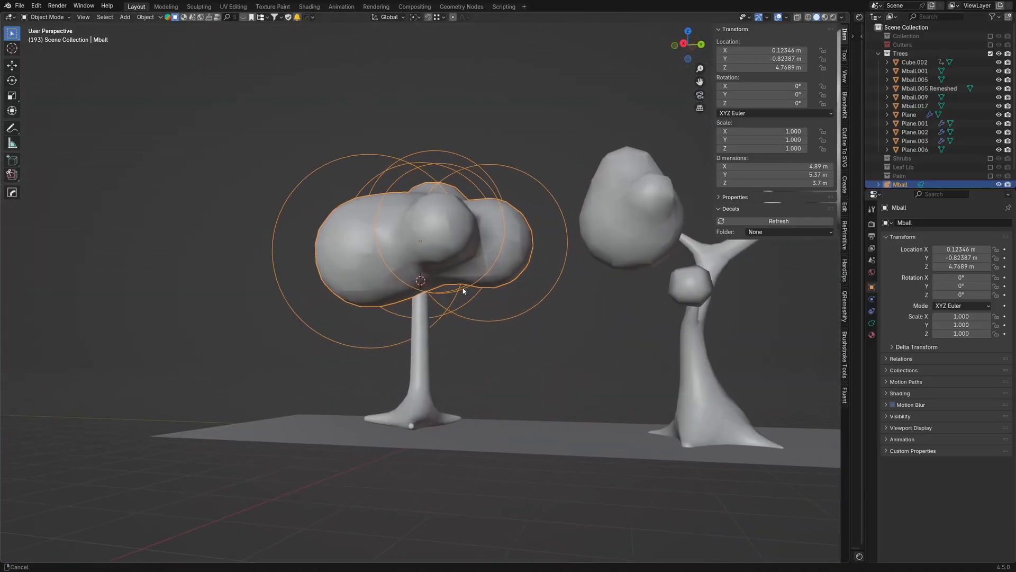
{"action": "key", "text": "s"}
{"action": "left_click", "coordinate": [541, 242]}
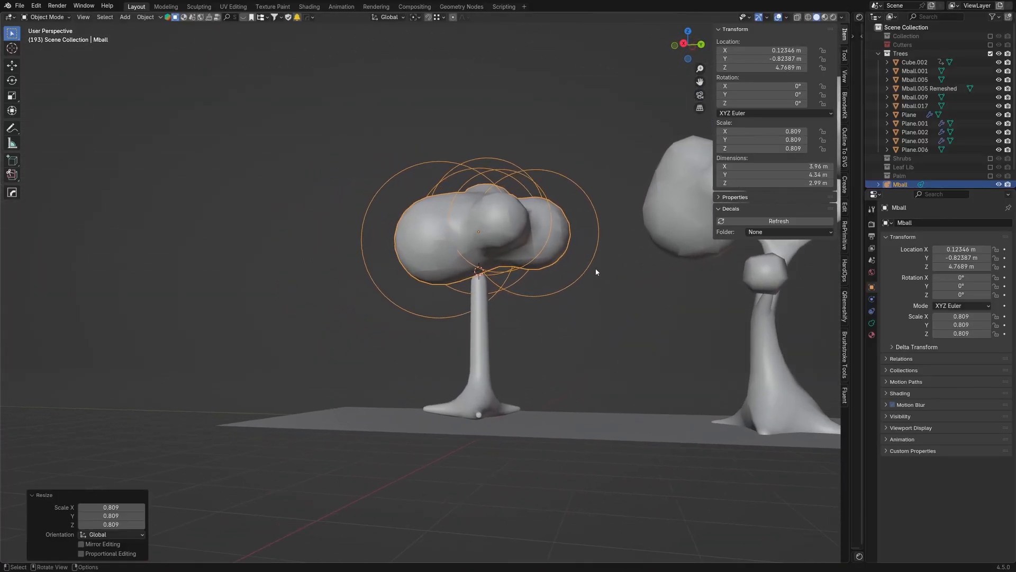
Step: Move the canopy about -0.268 m along the Y axis so it sits over the trunk
{"action": "key", "text": "KP_7"}
{"action": "key", "text": "z"}
{"action": "scroll", "coordinate": [488, 304], "scroll_direction": "up", "scroll_amount": 2}
{"action": "mouse_move", "coordinate": [492, 275]}
{"action": "middle_mouse_down", "text": "shift"}
{"action": "mouse_move", "coordinate": [485, 316]}
{"action": "mouse_move", "coordinate": [509, 292]}
{"action": "middle_mouse_up", "text": "shift"}
{"action": "key", "text": "g"}
{"action": "key", "text": "y"}
{"action": "left_click", "coordinate": [515, 315]}
{"action": "key", "text": "shift+z"}
{"action": "middle_click_drag", "start_coordinate": [489, 173], "coordinate": [496, 187]}
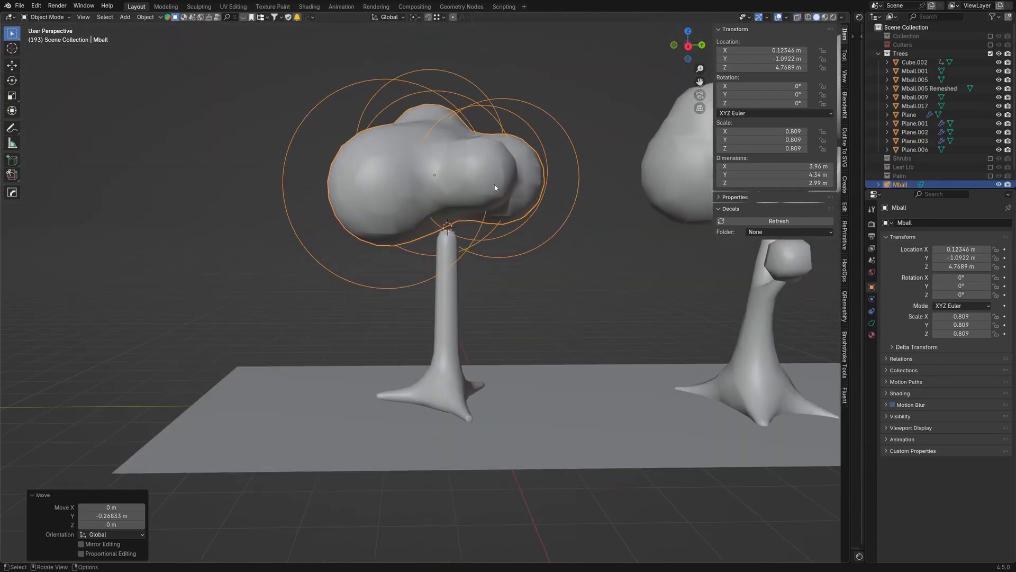
Step: Lower the whole canopy about 0.37 m along the Z axis onto the trunk
{"action": "key", "text": "g"}
{"action": "key", "text": "z"}
{"action": "left_click", "coordinate": [547, 207]}
Step: Reselect the canopy in right view and rotate it with a trackball rotation of about 7.45° and -16°
{"action": "key", "text": "KP_3"}
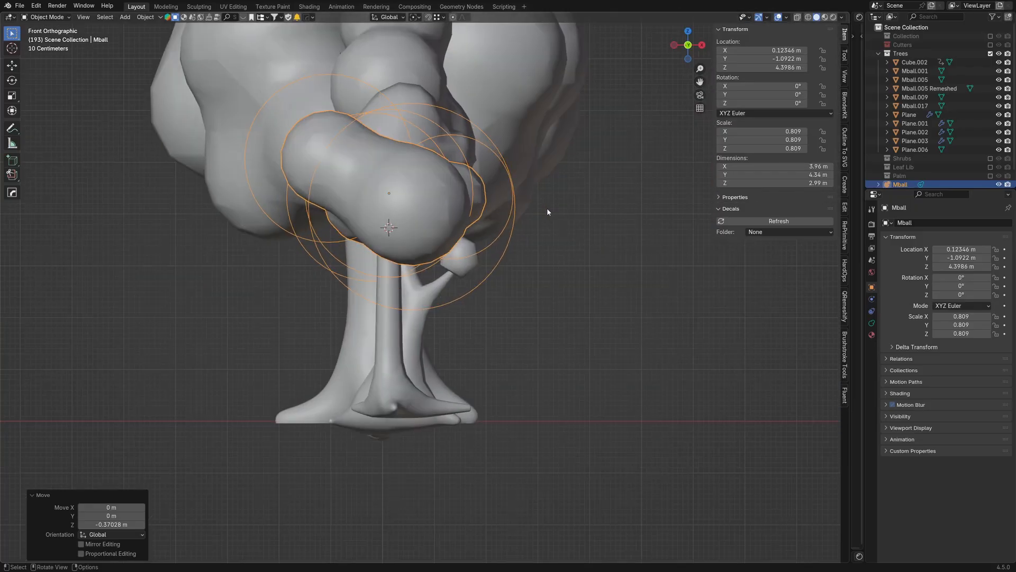
{"action": "key", "text": "alt+a"}
{"action": "scroll", "coordinate": [516, 217], "scroll_direction": "down", "scroll_amount": 1}
{"action": "left_click", "coordinate": [489, 208]}
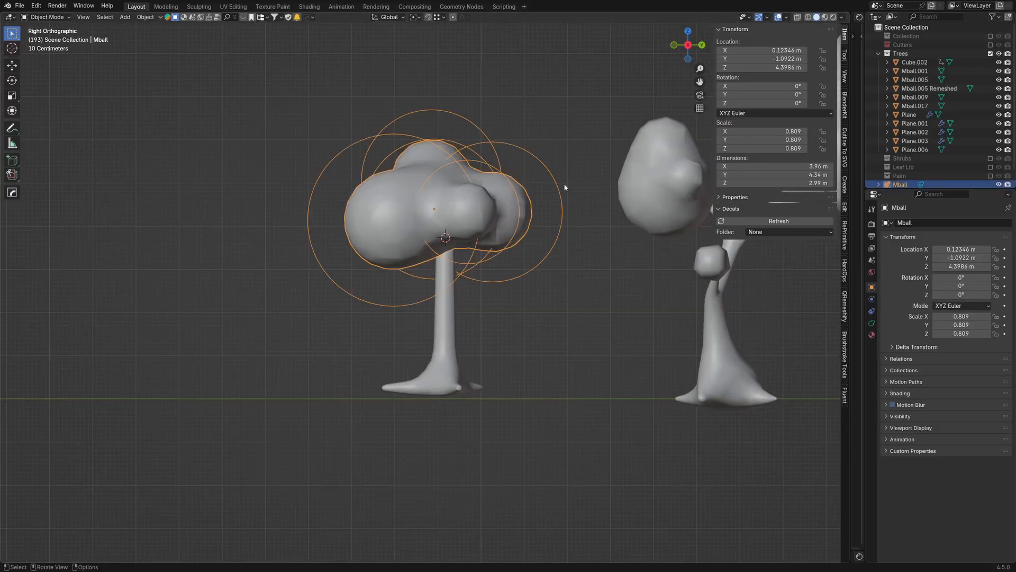
{"action": "key", "text": "r"}
{"action": "key", "text": "r"}
{"action": "left_click", "coordinate": [554, 196]}
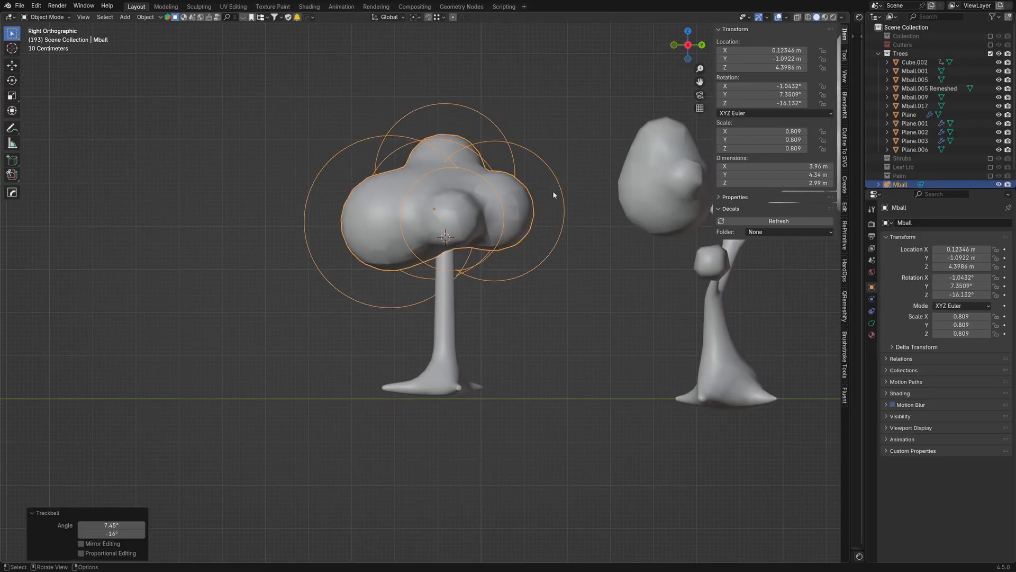
Step: Rotate the canopy around the Z axis to a Z rotation of about -8.09°
{"action": "middle_click_drag", "start_coordinate": [552, 190], "coordinate": [453, 318]}
{"action": "key", "text": "r"}
{"action": "key", "text": "z"}
{"action": "left_click", "coordinate": [466, 267]}
{"action": "left_click", "coordinate": [465, 266]}
{"action": "scroll", "coordinate": [465, 267], "scroll_direction": "down", "scroll_amount": 2}
{"action": "scroll", "coordinate": [399, 263], "scroll_direction": "up", "scroll_amount": 2}
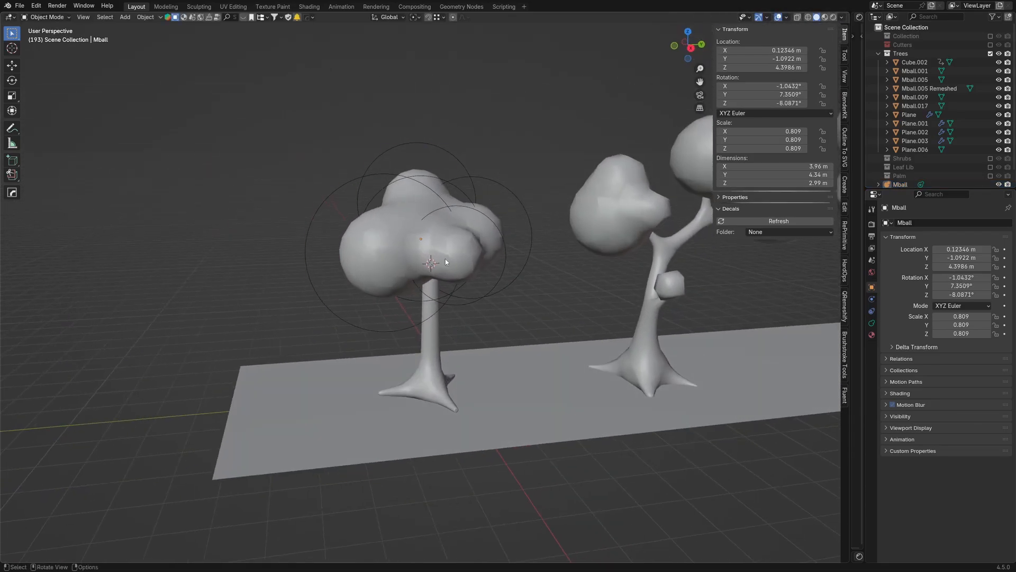
Step: Select the metaball canopy and convert it to a mesh
{"action": "left_click", "coordinate": [446, 259]}
{"action": "middle_click_drag", "start_coordinate": [445, 258], "coordinate": [445, 294], "text": "shift"}
{"action": "middle_click_drag", "start_coordinate": [445, 294], "coordinate": [363, 281]}
{"action": "right_click", "coordinate": [424, 300]}
{"action": "mouse_move", "coordinate": [383, 286]}
{"action": "left_click", "coordinate": [467, 289]}
Step: Examine the converted canopy's mesh topology in Edit Mode from several angles
{"action": "key", "text": "Tab"}
{"action": "scroll", "coordinate": [411, 281], "scroll_direction": "up", "scroll_amount": 3}
{"action": "key", "text": "Tab"}
{"action": "scroll", "coordinate": [438, 301], "scroll_direction": "down", "scroll_amount": 1}
{"action": "middle_click_drag", "start_coordinate": [362, 282], "coordinate": [437, 294]}
{"action": "key", "text": "Tab"}
{"action": "scroll", "coordinate": [437, 295], "scroll_direction": "up", "scroll_amount": 3}
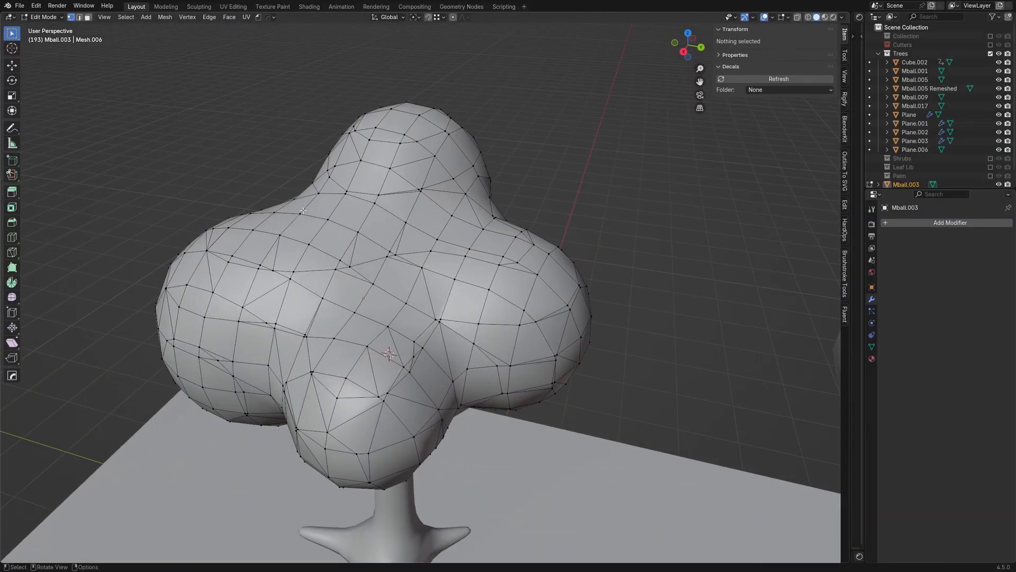
{"action": "middle_click_drag", "start_coordinate": [303, 211], "coordinate": [444, 308]}
{"action": "middle_click_drag", "start_coordinate": [391, 290], "coordinate": [360, 303]}
{"action": "key", "text": "Tab"}
{"action": "key", "text": "Tab"}
{"action": "middle_click_drag", "start_coordinate": [465, 218], "coordinate": [433, 275]}
Step: Simplify the entire canopy mesh with a Limited Dissolve at a 5° maximum angle and return to Object Mode
{"action": "key", "text": "a"}
{"action": "key", "text": "x"}
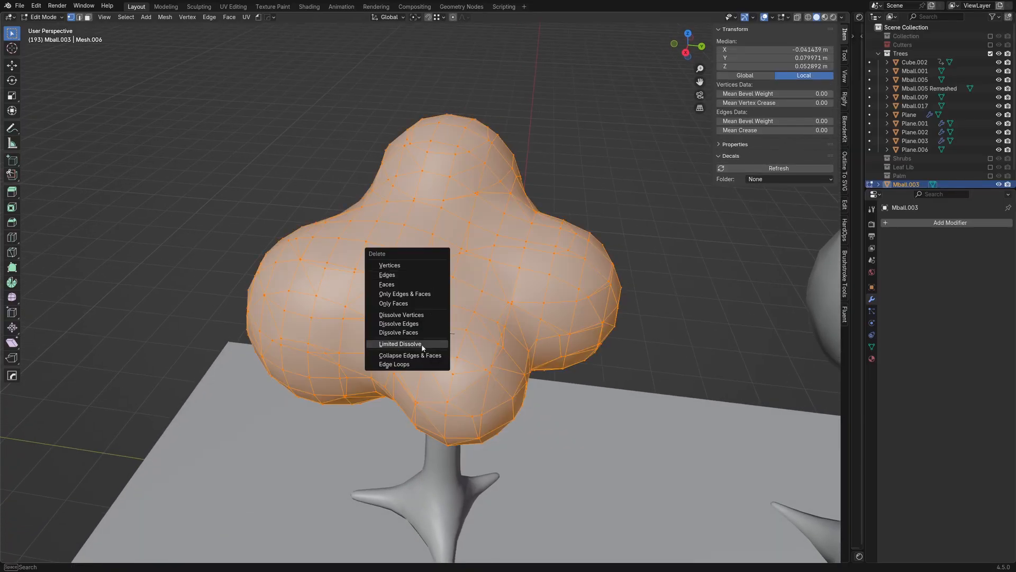
{"action": "left_click", "coordinate": [401, 344]}
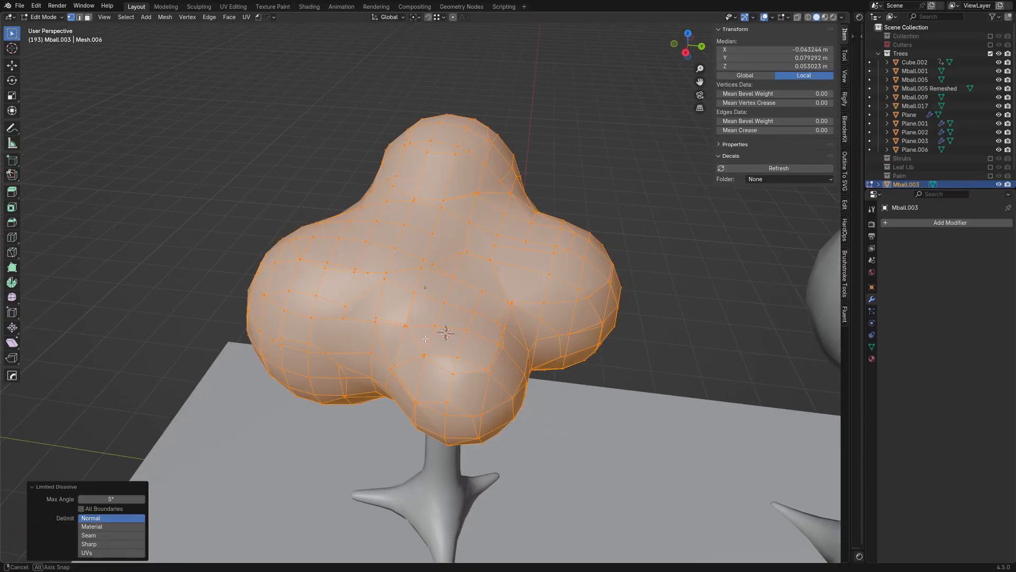
{"action": "middle_click_drag", "start_coordinate": [426, 338], "coordinate": [408, 275]}
{"action": "key", "text": "Tab"}
{"action": "key", "text": "Tab"}
{"action": "key", "text": "alt+a"}
{"action": "key", "text": "Tab"}
{"action": "key", "text": "Tab"}
{"action": "key", "text": "a"}
{"action": "key", "text": "Tab"}
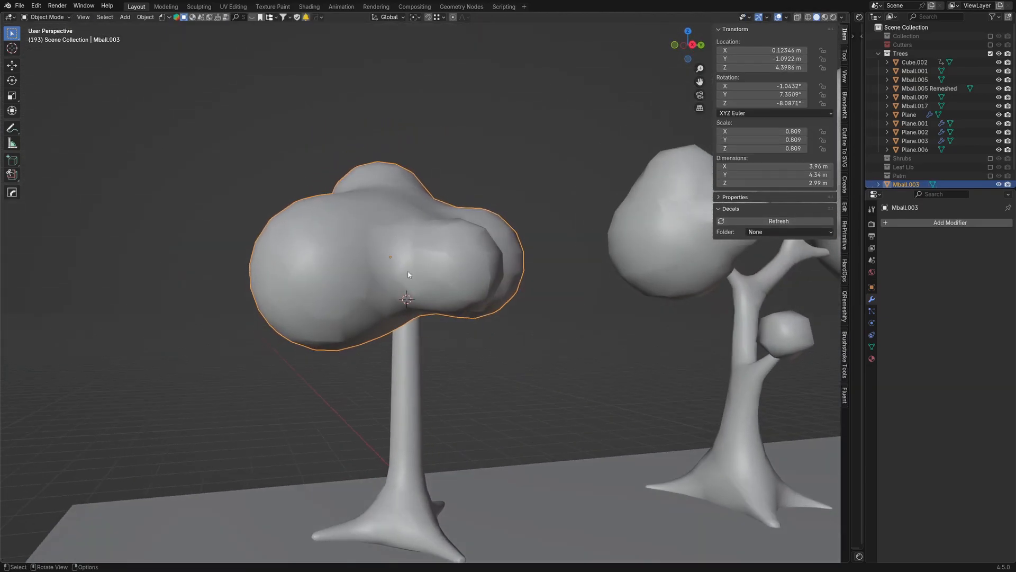
Step: Select the trunk below the canopy and widen the Shader Editor area beside the 3D viewport
{"action": "left_click", "coordinate": [407, 342]}
{"action": "middle_click_drag", "start_coordinate": [407, 342], "coordinate": [420, 215], "text": "shift"}
{"action": "key", "text": "alt+a"}
{"action": "left_click", "coordinate": [435, 143]}
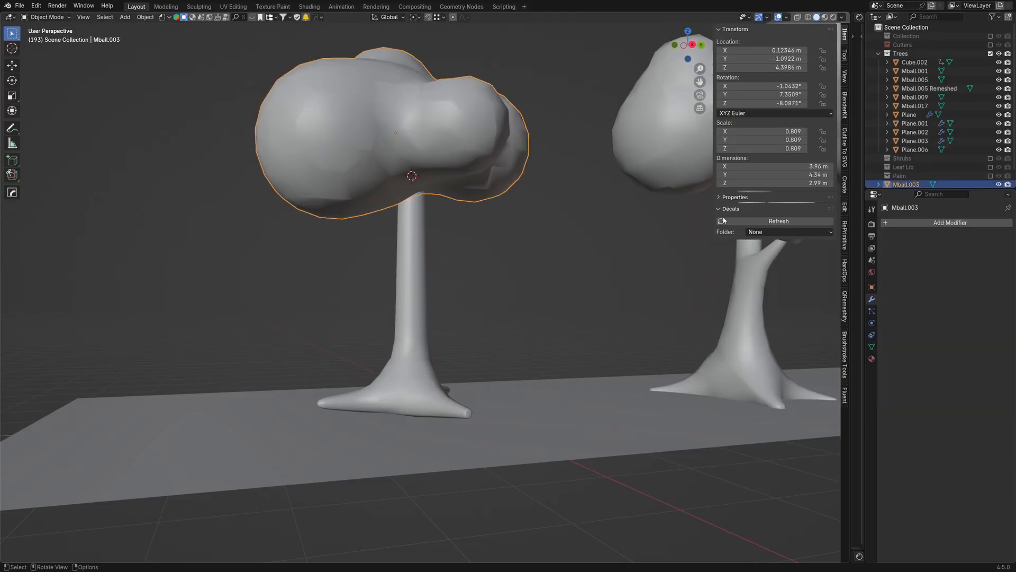
{"action": "middle_click_drag", "start_coordinate": [441, 203], "coordinate": [391, 241]}
{"action": "left_click", "coordinate": [411, 256]}
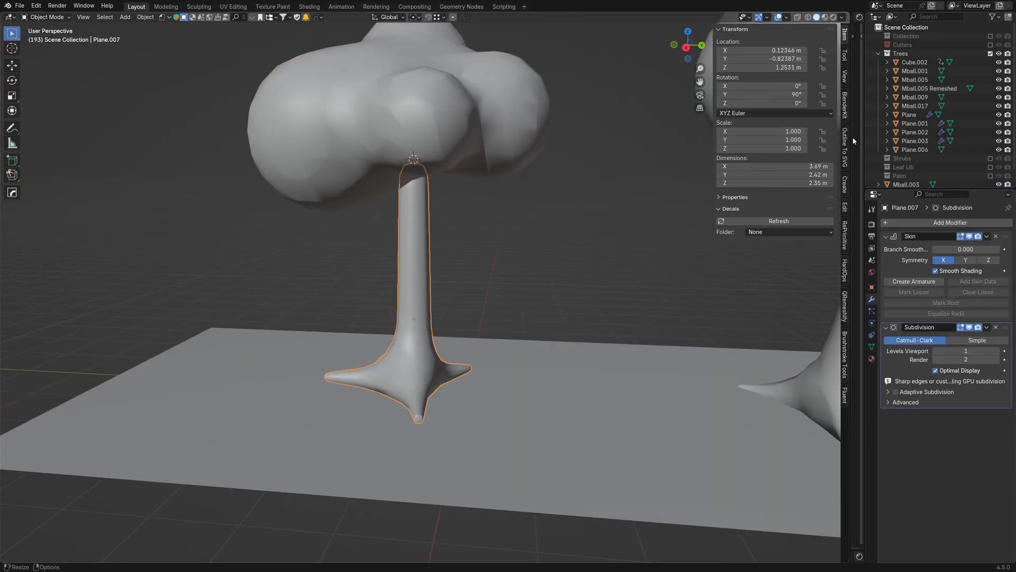
{"action": "left_click_drag", "start_coordinate": [861, 142], "coordinate": [593, 158]}
{"action": "middle_click_drag", "start_coordinate": [297, 231], "coordinate": [524, 247]}
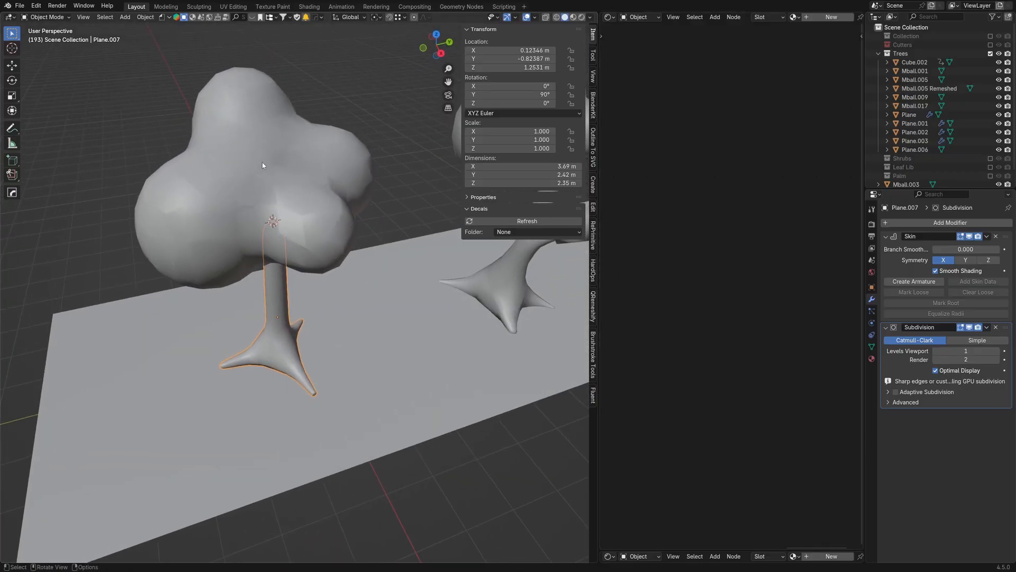
{"action": "left_click", "coordinate": [308, 241]}
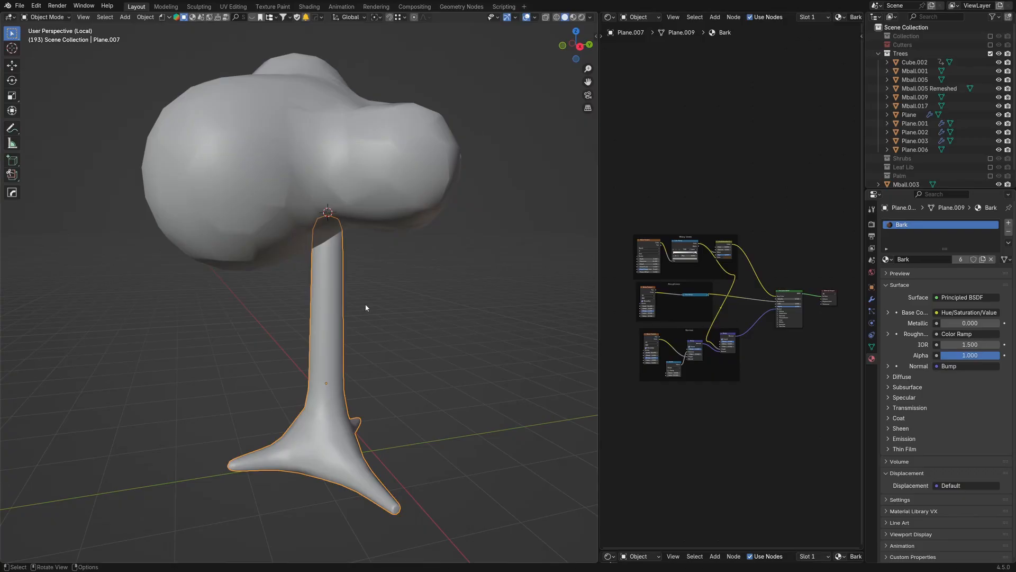
Step: Select and frame the canopy, and switch the viewport to Rendered shading
{"action": "scroll", "coordinate": [365, 308], "scroll_direction": "up", "scroll_amount": 4}
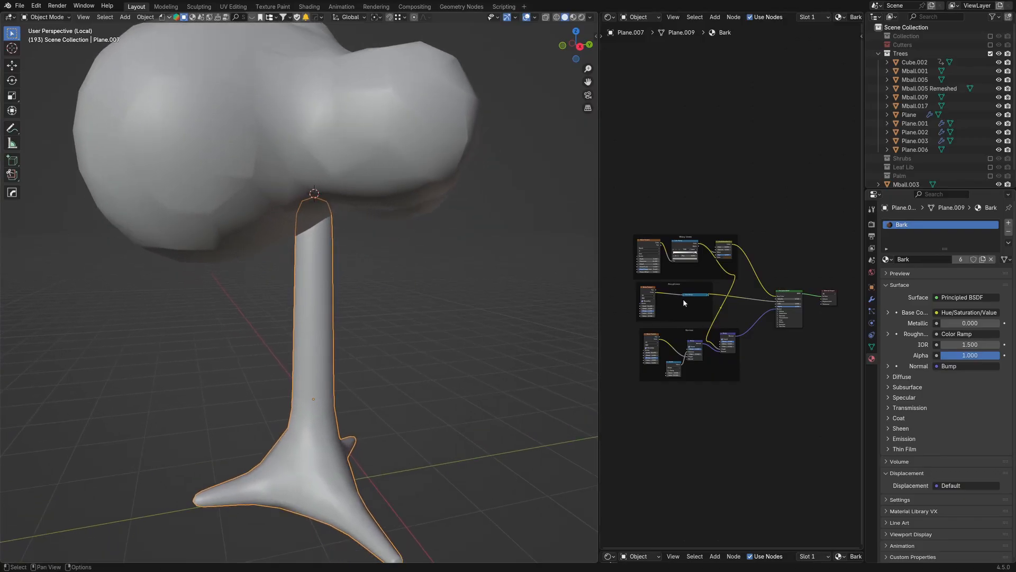
{"action": "scroll", "coordinate": [684, 302], "scroll_direction": "up", "scroll_amount": 1}
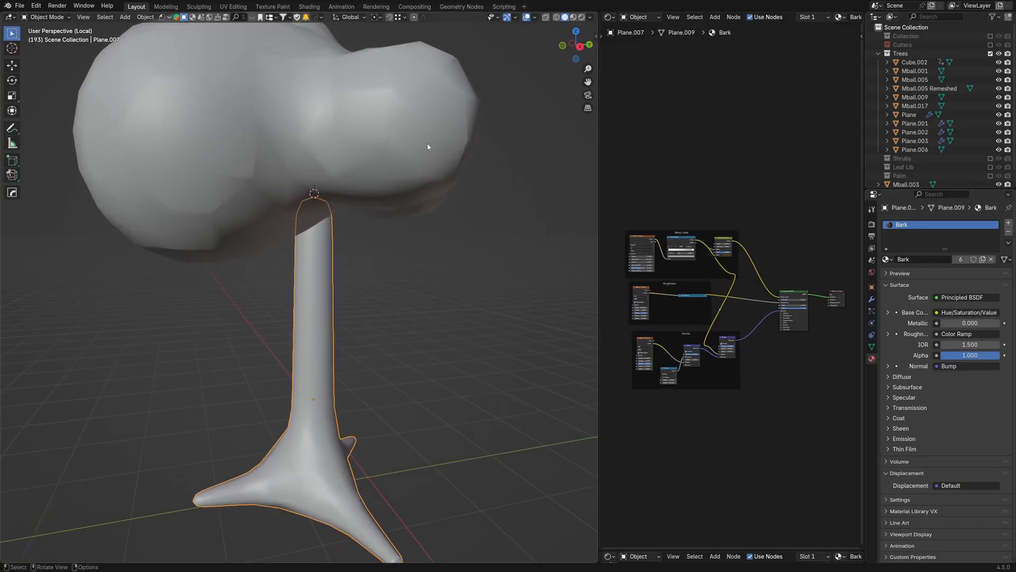
{"action": "left_click", "coordinate": [382, 150]}
{"action": "key", "text": "KP_Decimal"}
{"action": "key", "text": "z"}
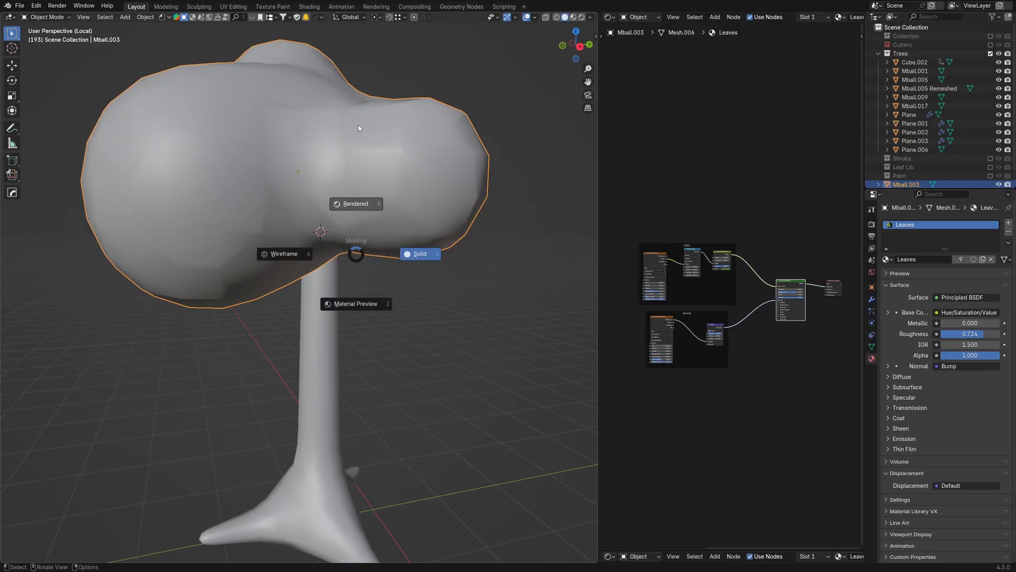
{"action": "left_click", "coordinate": [356, 204]}
{"action": "mouse_move", "coordinate": [336, 240]}
{"action": "middle_mouse_down", "text": "shift"}
{"action": "mouse_move", "coordinate": [386, 310]}
{"action": "mouse_move", "coordinate": [382, 279]}
{"action": "mouse_move", "coordinate": [337, 275]}
{"action": "middle_mouse_up", "text": "shift"}
Step: Select only the trunk and apply its scale and rotation
{"action": "left_click", "coordinate": [342, 288]}
{"action": "key", "text": "alt+a"}
{"action": "left_click", "coordinate": [337, 276]}
{"action": "key", "text": "ctrl+a"}
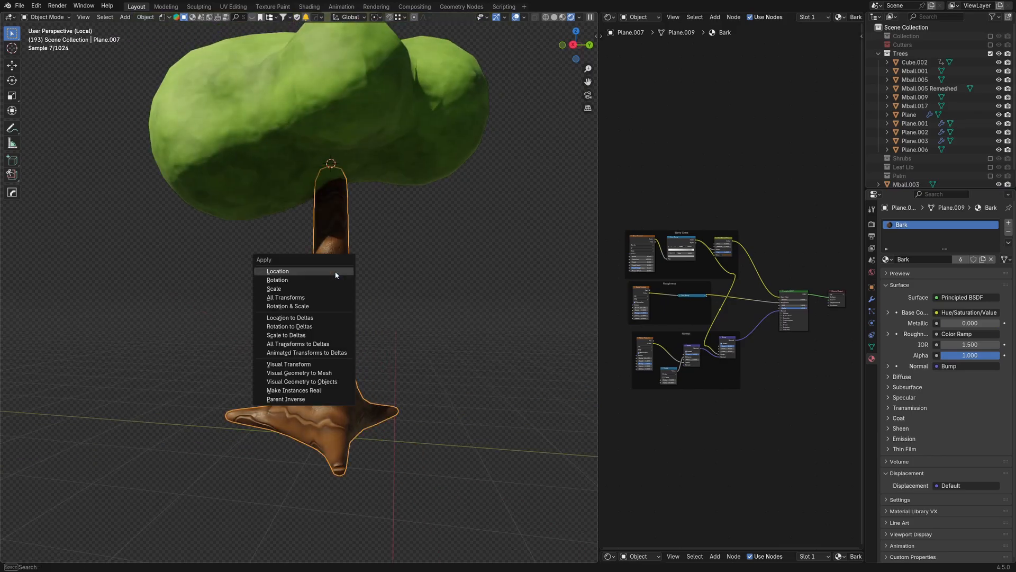
{"action": "left_click", "coordinate": [314, 287]}
{"action": "key", "text": "ctrl+a"}
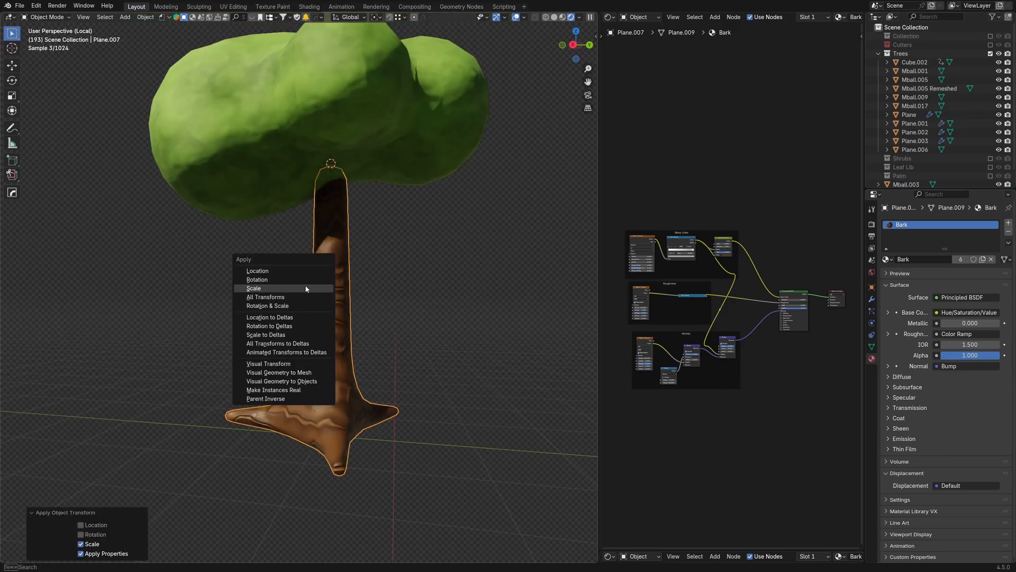
{"action": "left_click", "coordinate": [297, 279]}
{"action": "left_click", "coordinate": [307, 325]}
{"action": "middle_click_drag", "start_coordinate": [307, 325], "coordinate": [336, 153]}
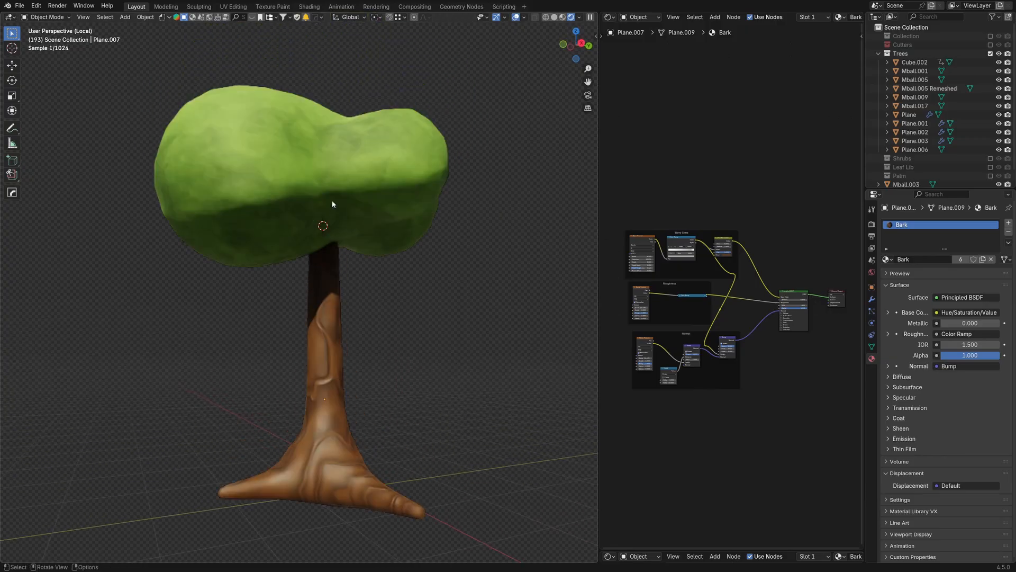
Step: Apply the canopy's rotation and scale, and deselect it
{"action": "left_click", "coordinate": [333, 150]}
{"action": "key", "text": "ctrl+a"}
{"action": "left_click", "coordinate": [331, 147]}
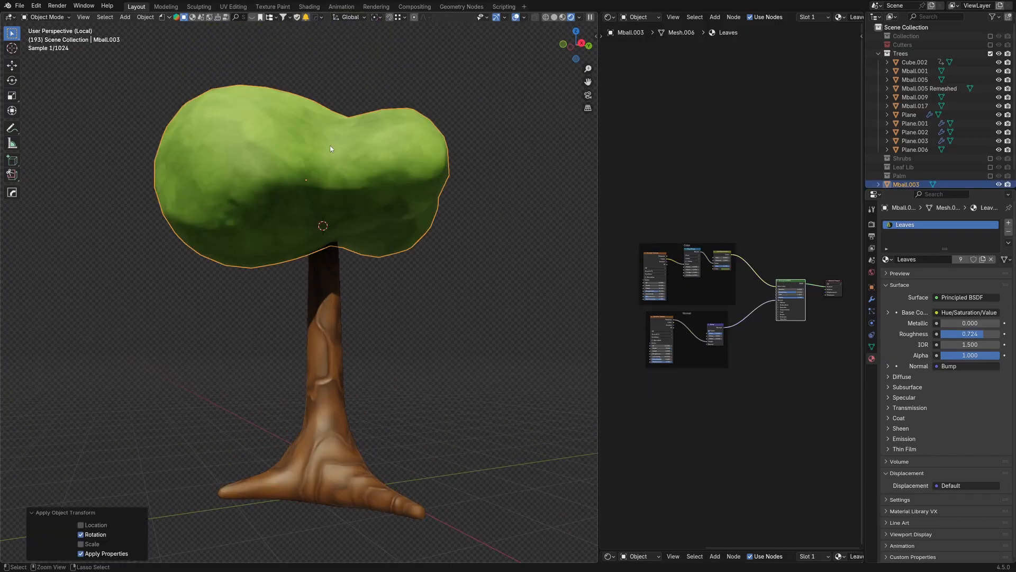
{"action": "key", "text": "ctrl+a"}
{"action": "left_click", "coordinate": [324, 155]}
{"action": "middle_click_drag", "start_coordinate": [318, 190], "coordinate": [315, 192]}
{"action": "key", "text": "alt+a"}
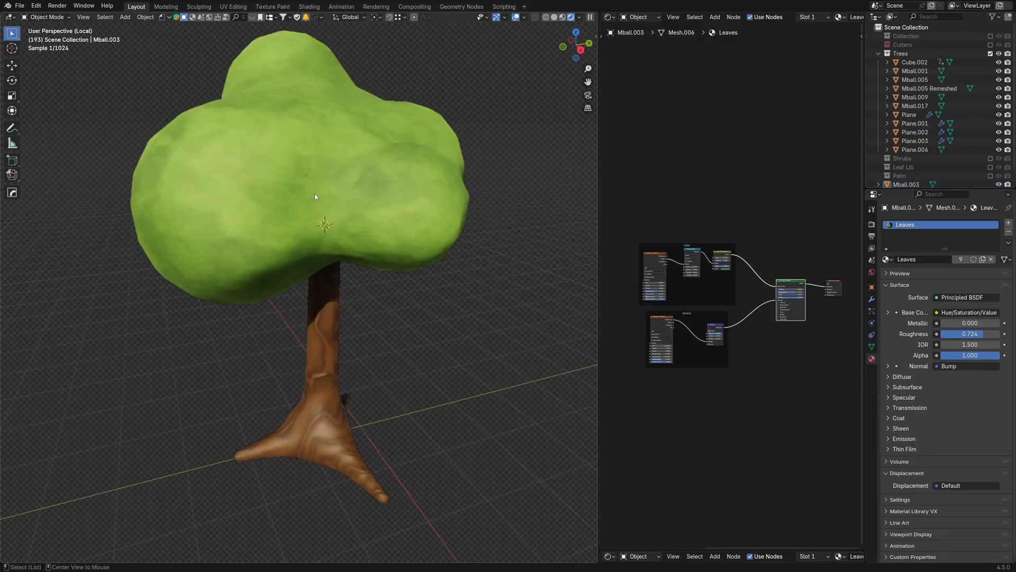
Step: Hide the leafy canopy and select the trunk so its Bark material nodes are shown
{"action": "middle_click_drag", "start_coordinate": [396, 199], "coordinate": [386, 209]}
{"action": "left_click", "coordinate": [382, 195]}
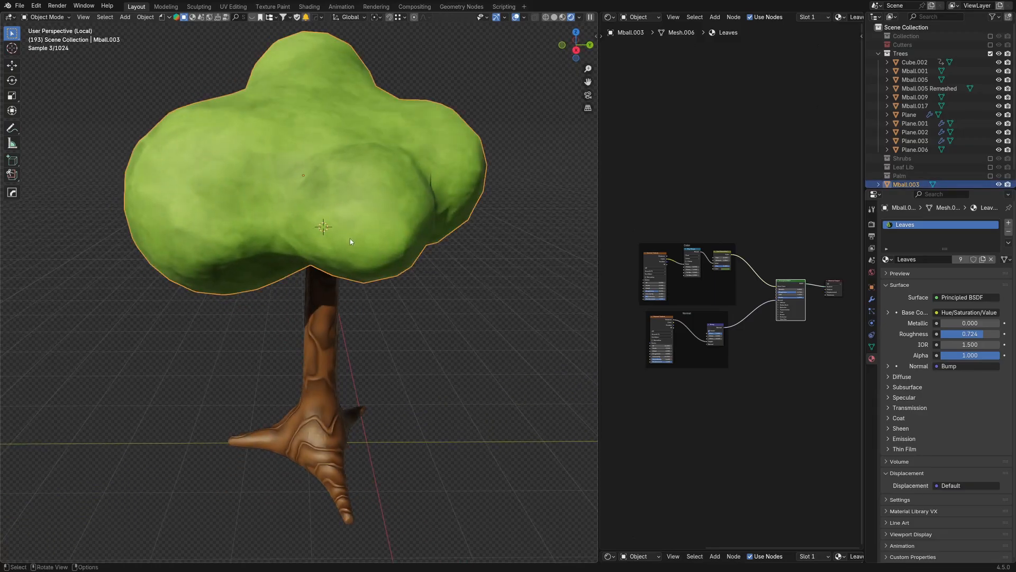
{"action": "key", "text": "alt+a"}
{"action": "middle_click_drag", "start_coordinate": [351, 238], "coordinate": [271, 286]}
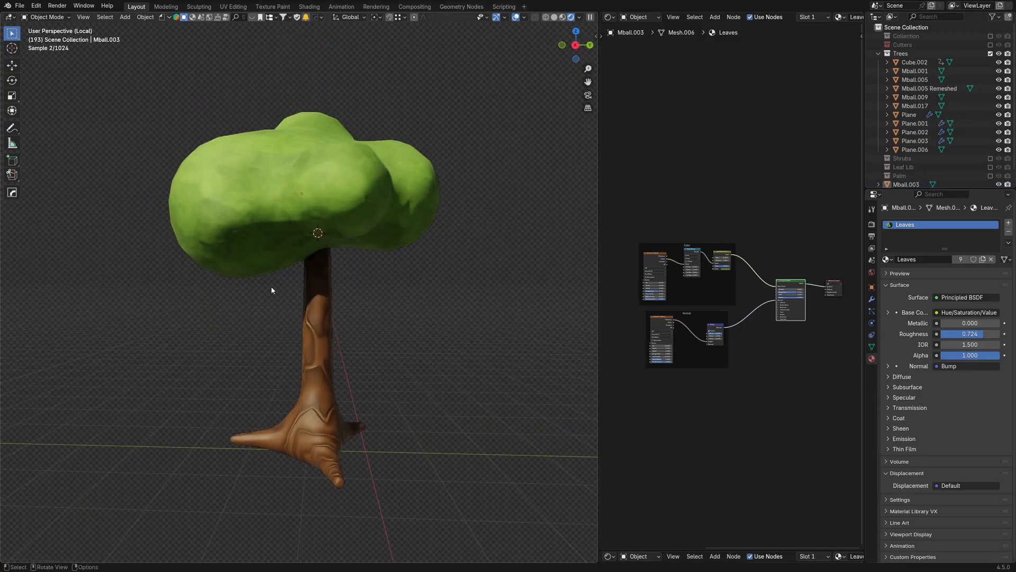
{"action": "left_click", "coordinate": [325, 290]}
{"action": "left_click", "coordinate": [331, 184]}
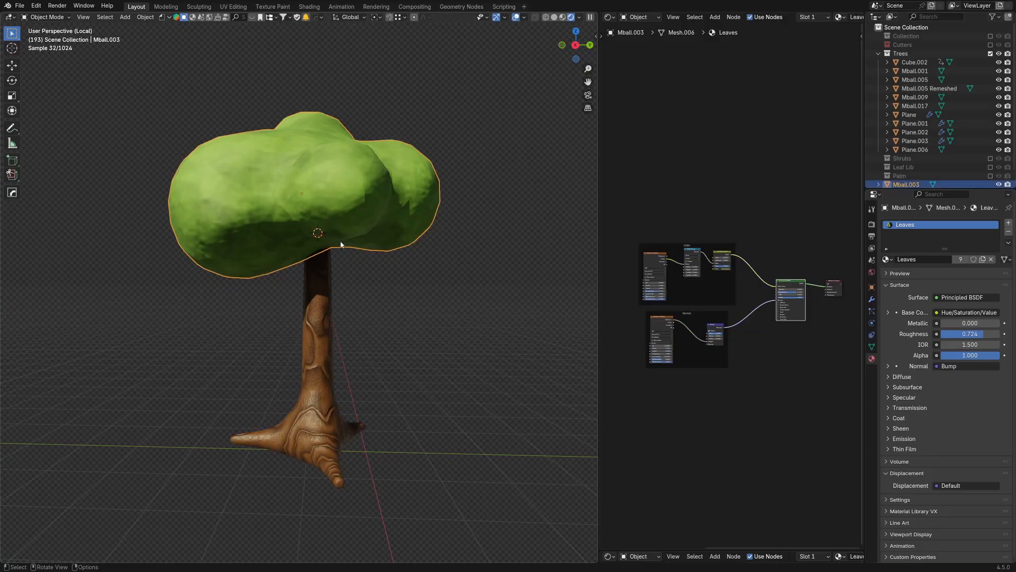
{"action": "key", "text": "h"}
{"action": "middle_click_drag", "start_coordinate": [332, 280], "coordinate": [312, 267], "text": "shift"}
{"action": "scroll", "coordinate": [326, 228], "scroll_direction": "up", "scroll_amount": 2}
{"action": "left_click", "coordinate": [298, 232]}
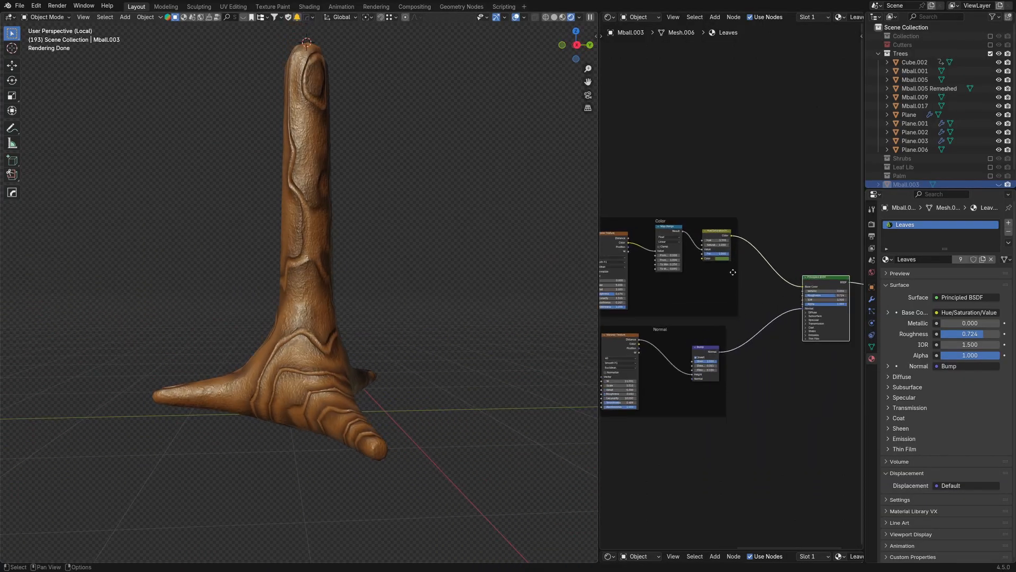
Step: Enlarge the Shader Editor again and fit the Bark material's whole node tree into it
{"action": "scroll", "coordinate": [712, 307], "scroll_direction": "down", "scroll_amount": 3}
{"action": "mouse_move", "coordinate": [650, 313]}
{"action": "middle_mouse_down"}
{"action": "mouse_move", "coordinate": [724, 305]}
{"action": "mouse_move", "coordinate": [669, 310]}
{"action": "middle_mouse_up"}
{"action": "scroll", "coordinate": [681, 313], "scroll_direction": "up", "scroll_amount": 3}
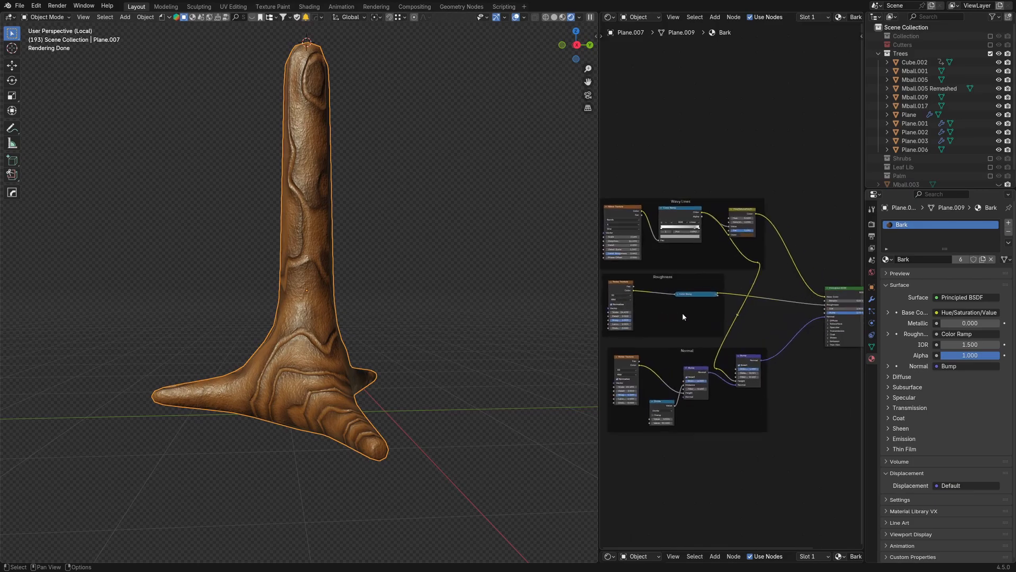
{"action": "middle_click_drag", "start_coordinate": [666, 271], "coordinate": [697, 267]}
{"action": "left_click_drag", "start_coordinate": [596, 200], "coordinate": [424, 201]}
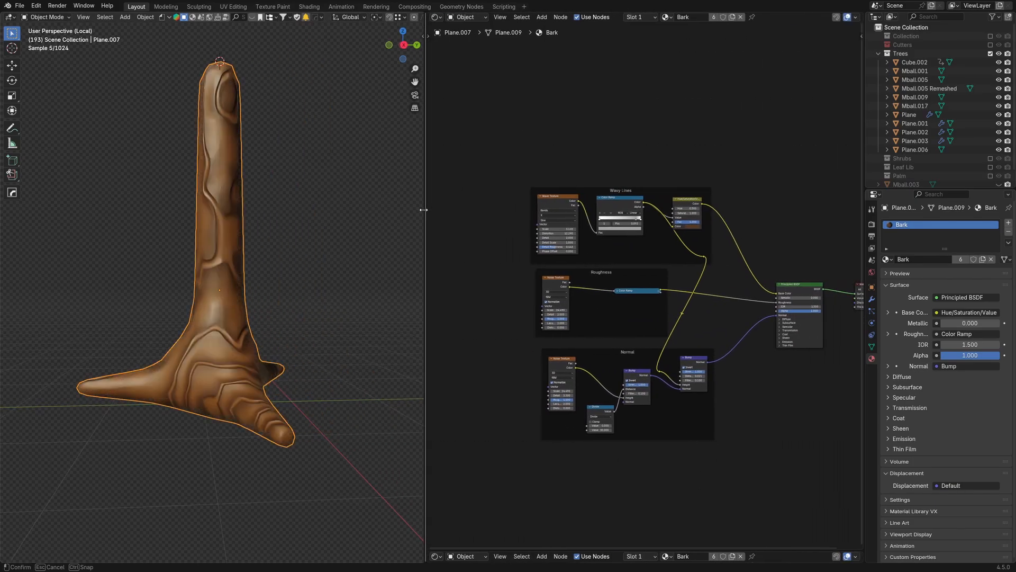
{"action": "scroll", "coordinate": [586, 312], "scroll_direction": "up", "scroll_amount": 4}
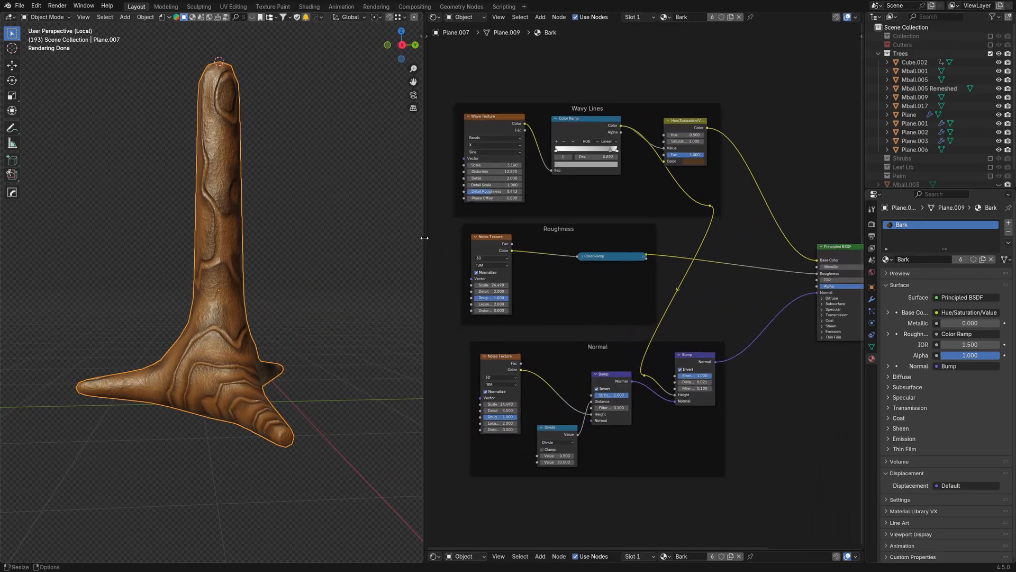
{"action": "left_click_drag", "start_coordinate": [421, 213], "coordinate": [388, 212]}
{"action": "scroll", "coordinate": [558, 138], "scroll_direction": "down", "scroll_amount": 2}
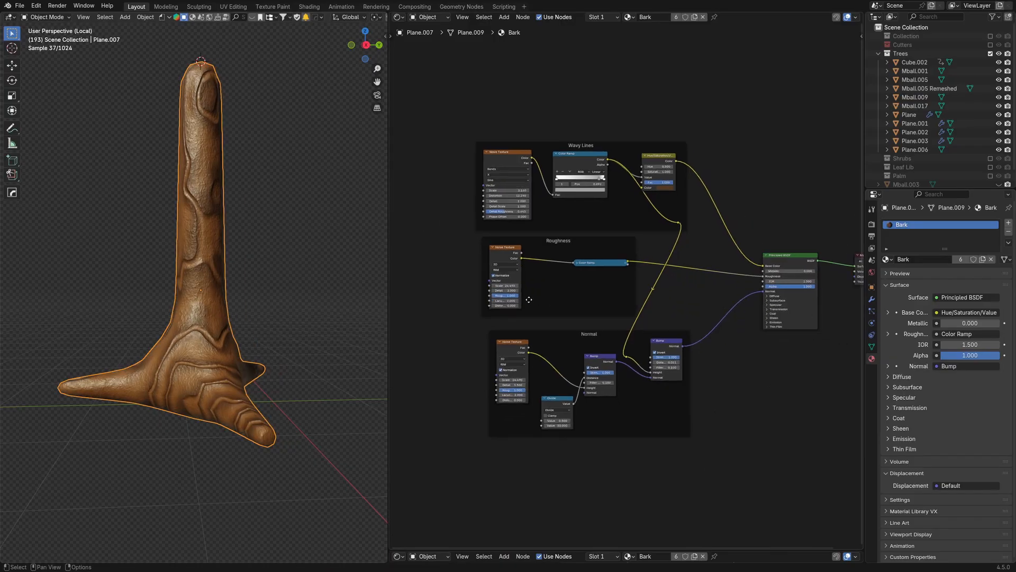
Step: Spread the Wavy Lines and Roughness node frames apart and select the Wavy Lines frame
{"action": "left_click_drag", "start_coordinate": [558, 138], "coordinate": [547, 114]}
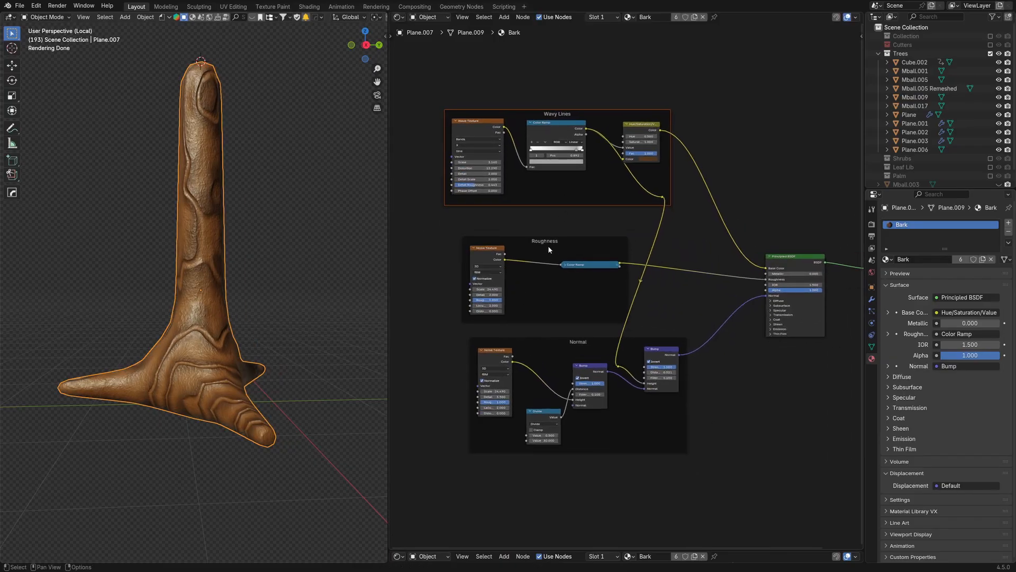
{"action": "mouse_move", "coordinate": [545, 240]}
{"action": "left_mouse_down"}
{"action": "mouse_move", "coordinate": [536, 227]}
{"action": "mouse_move", "coordinate": [540, 242]}
{"action": "left_mouse_up"}
{"action": "left_click", "coordinate": [564, 111]}
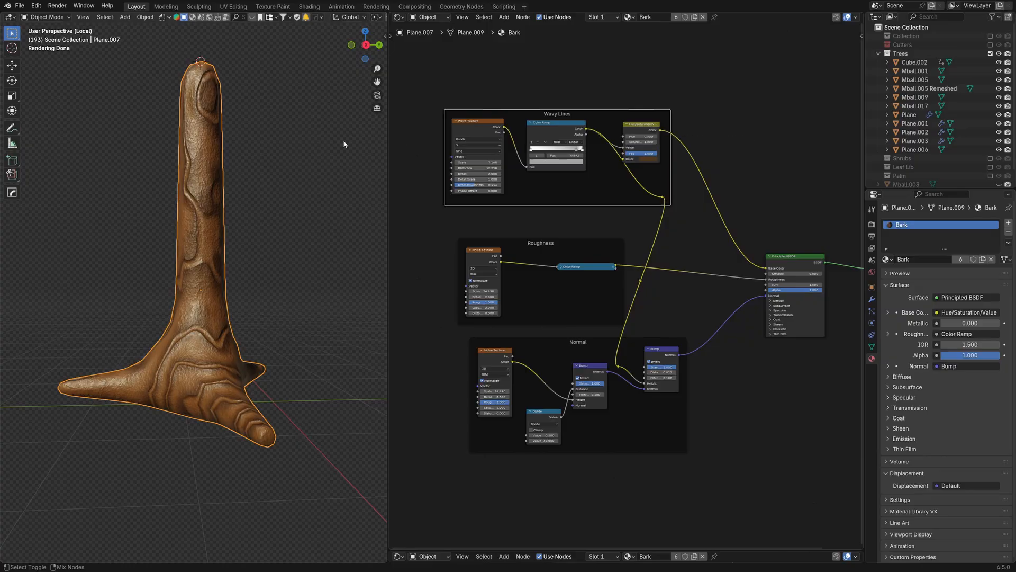
{"action": "middle_click_drag", "start_coordinate": [220, 186], "coordinate": [229, 243]}
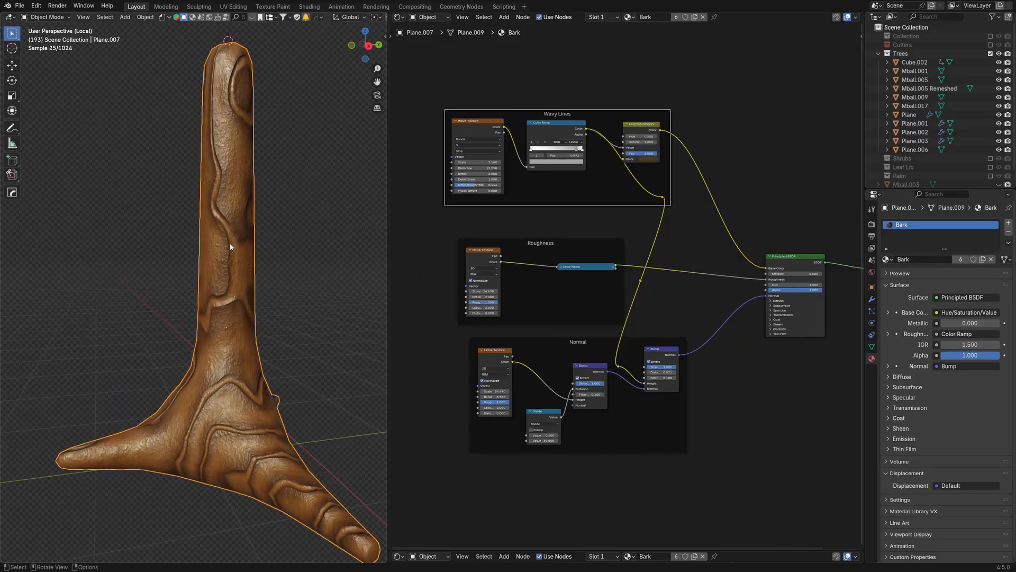
Step: Examine the wavy bark relief on the trunk and select the Wave Texture node
{"action": "scroll", "coordinate": [225, 143], "scroll_direction": "up", "scroll_amount": 5}
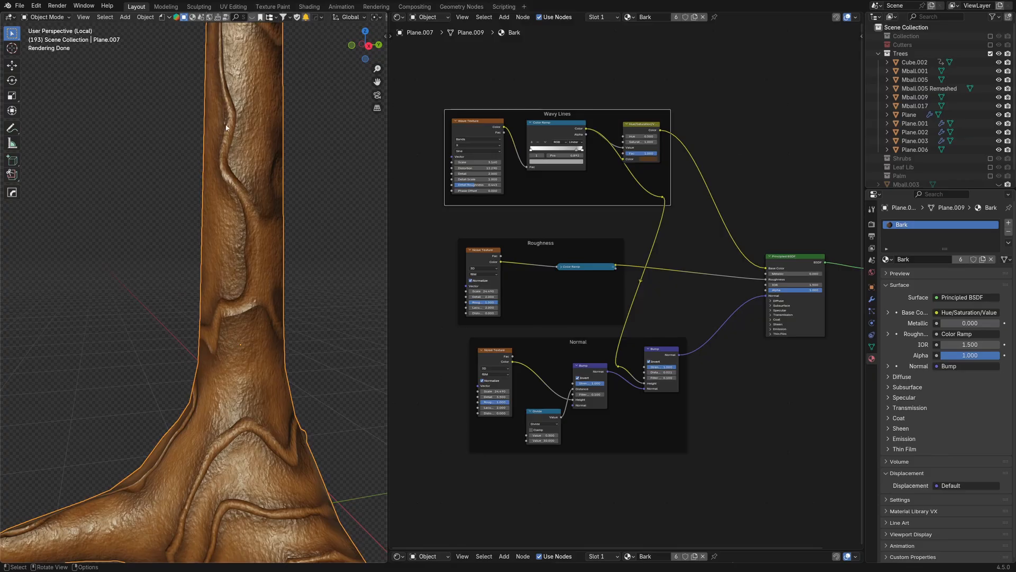
{"action": "middle_click_drag", "start_coordinate": [193, 344], "coordinate": [233, 265]}
{"action": "left_click", "coordinate": [483, 122]}
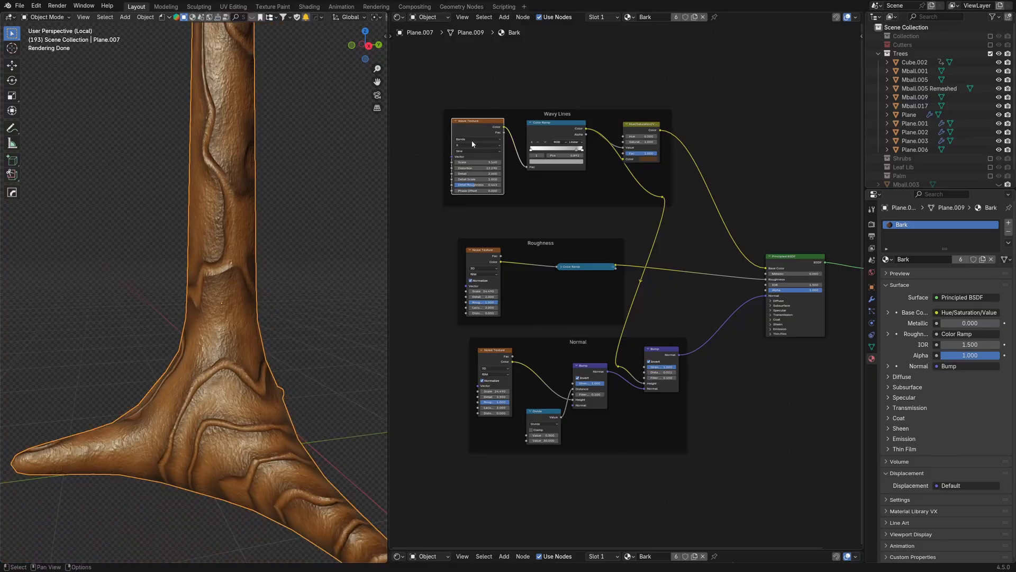
Step: Preview the output of the Hue/Saturation/Value node and that of the Wavy Lines Color Ramp on the trunk
{"action": "left_click", "coordinate": [645, 128], "text": "ctrl+shift"}
{"action": "middle_click_drag", "start_coordinate": [191, 230], "coordinate": [214, 229]}
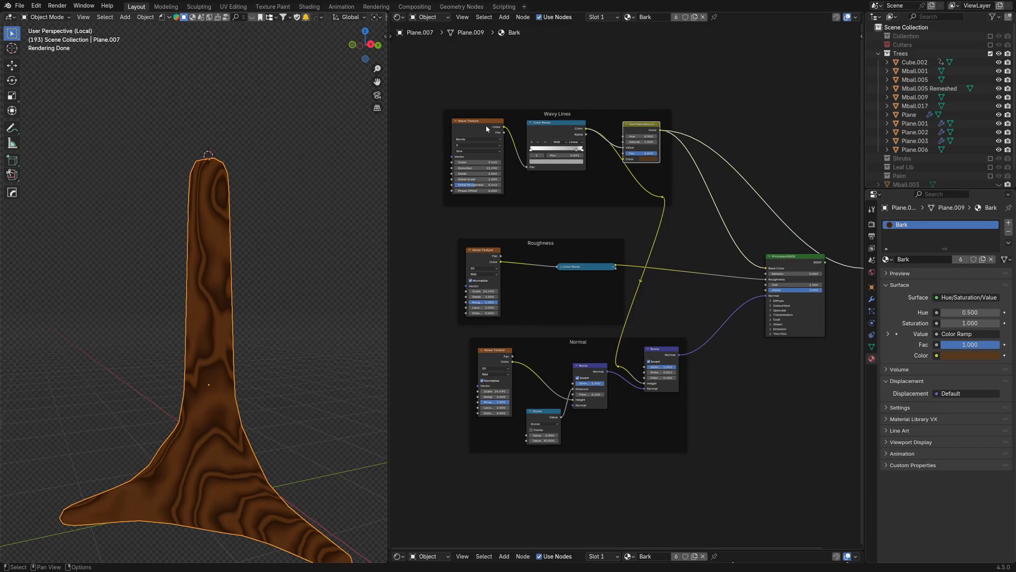
{"action": "left_click", "coordinate": [558, 125], "text": "ctrl+shift"}
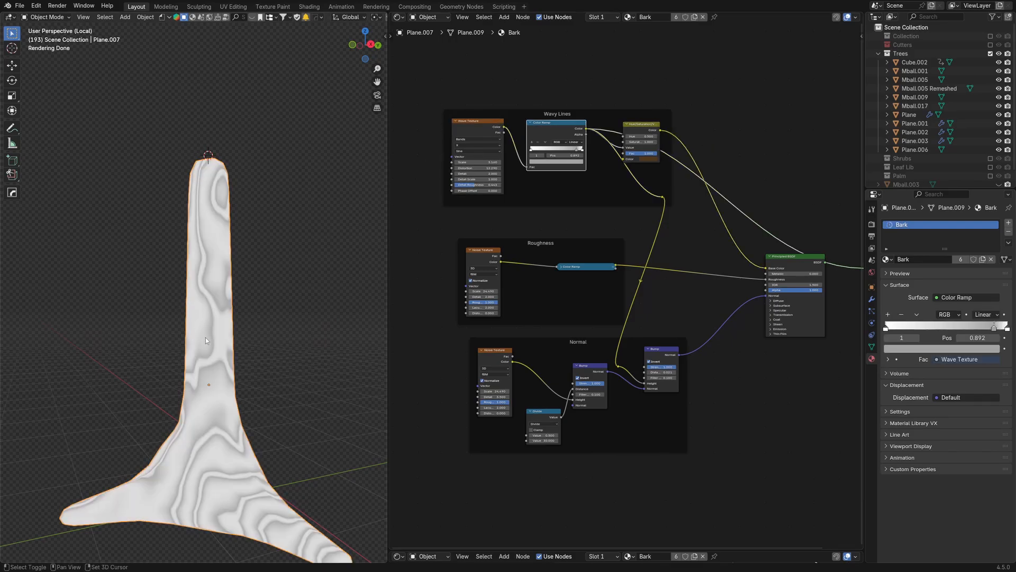
{"action": "middle_click_drag", "start_coordinate": [205, 340], "coordinate": [222, 334]}
Step: Preview the final Bump node's normal output on the trunk and select the Wavy Lines Color Ramp
{"action": "left_click", "coordinate": [669, 355], "text": "ctrl+shift"}
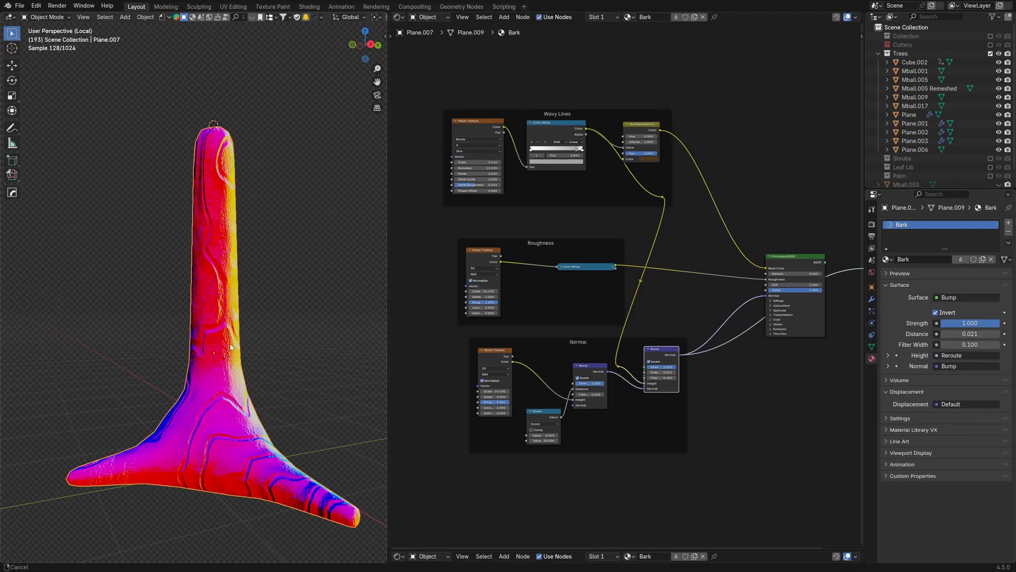
{"action": "middle_click_drag", "start_coordinate": [324, 317], "coordinate": [338, 314]}
{"action": "scroll", "coordinate": [620, 381], "scroll_direction": "up", "scroll_amount": 2}
{"action": "scroll", "coordinate": [225, 253], "scroll_direction": "up", "scroll_amount": 3}
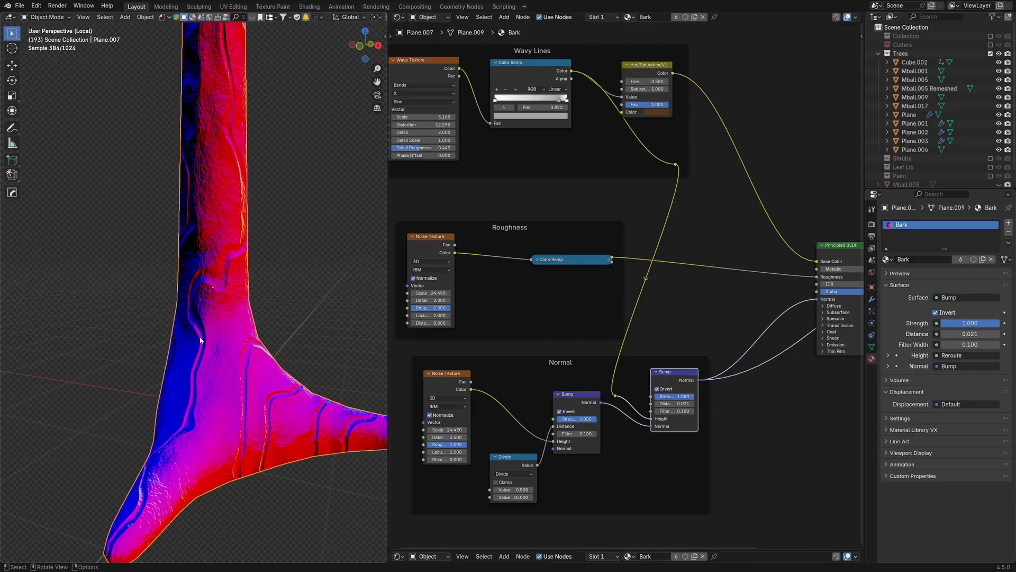
{"action": "scroll", "coordinate": [581, 309], "scroll_direction": "down", "scroll_amount": 1}
{"action": "left_click", "coordinate": [532, 142]}
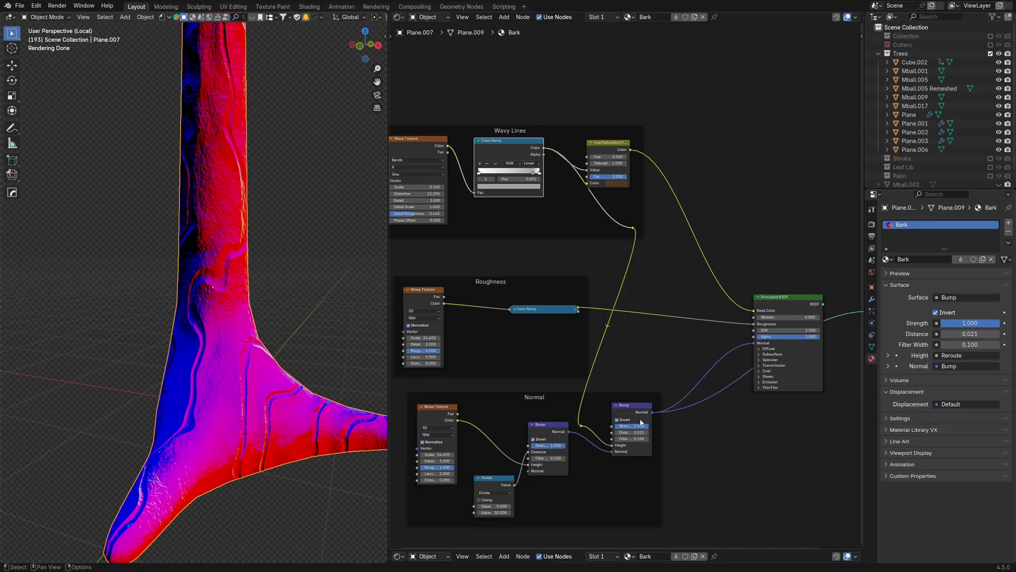
Step: Select the final Bump node, and preview the noise-driven Bump node that feeds it on the trunk
{"action": "middle_click_drag", "start_coordinate": [555, 414], "coordinate": [602, 361]}
{"action": "left_click", "coordinate": [683, 364]}
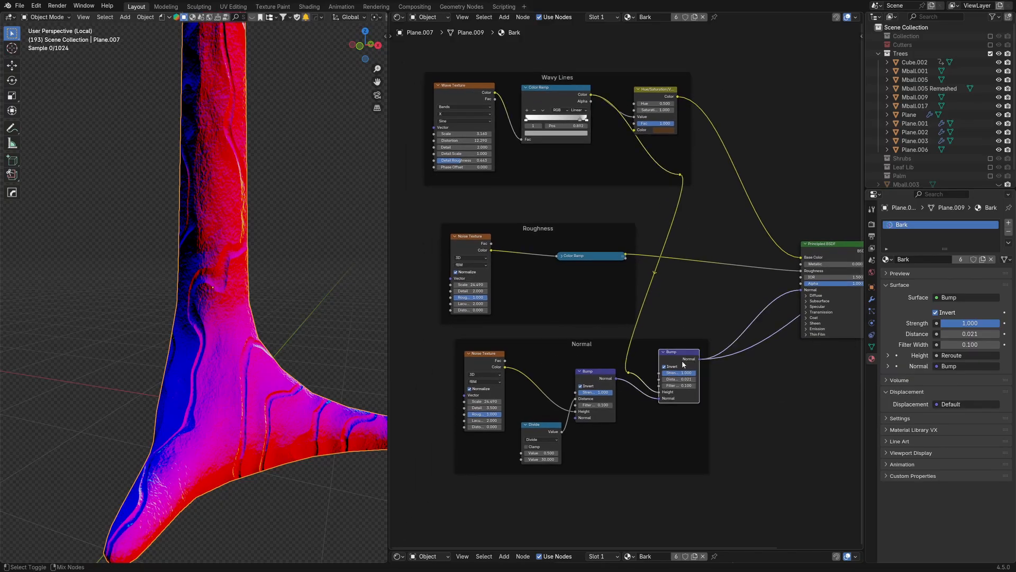
{"action": "middle_click_drag", "start_coordinate": [191, 317], "coordinate": [208, 413], "text": "shift"}
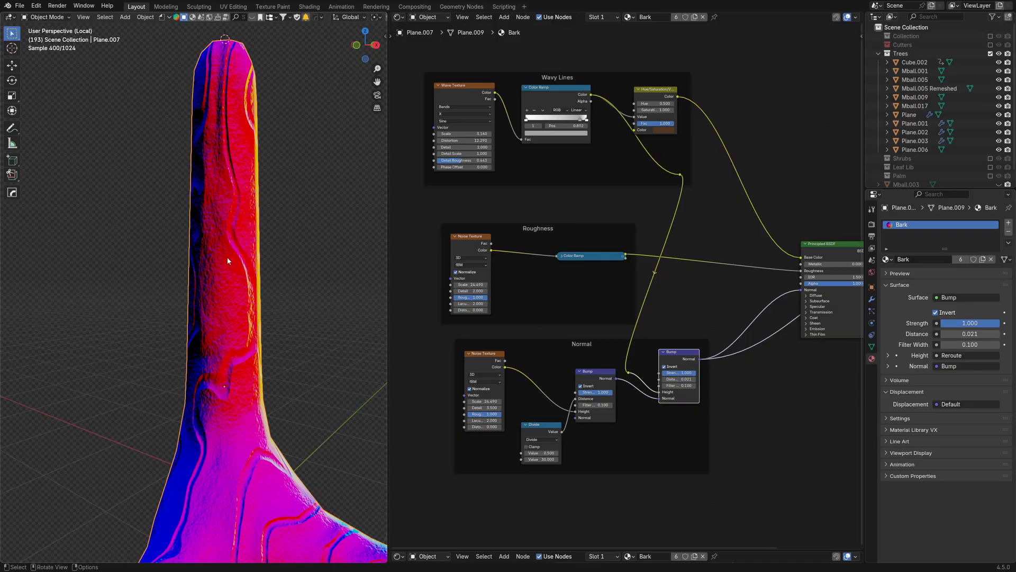
{"action": "middle_click_drag", "start_coordinate": [595, 432], "coordinate": [594, 410]}
{"action": "left_click", "coordinate": [599, 356], "text": "ctrl+shift"}
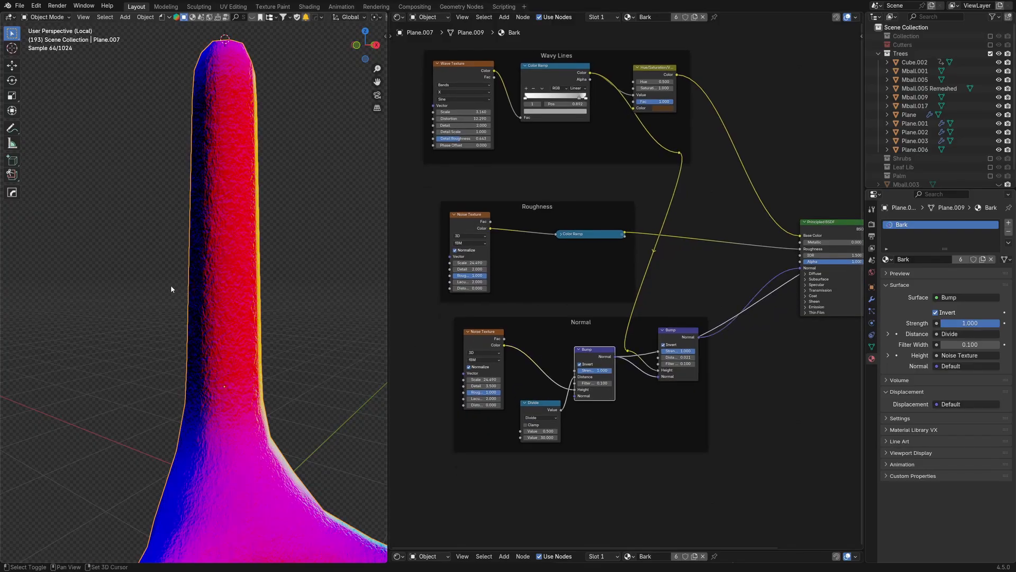
{"action": "middle_click_drag", "start_coordinate": [173, 288], "coordinate": [140, 304], "text": "shift"}
{"action": "middle_click_drag", "start_coordinate": [801, 267], "coordinate": [726, 303]}
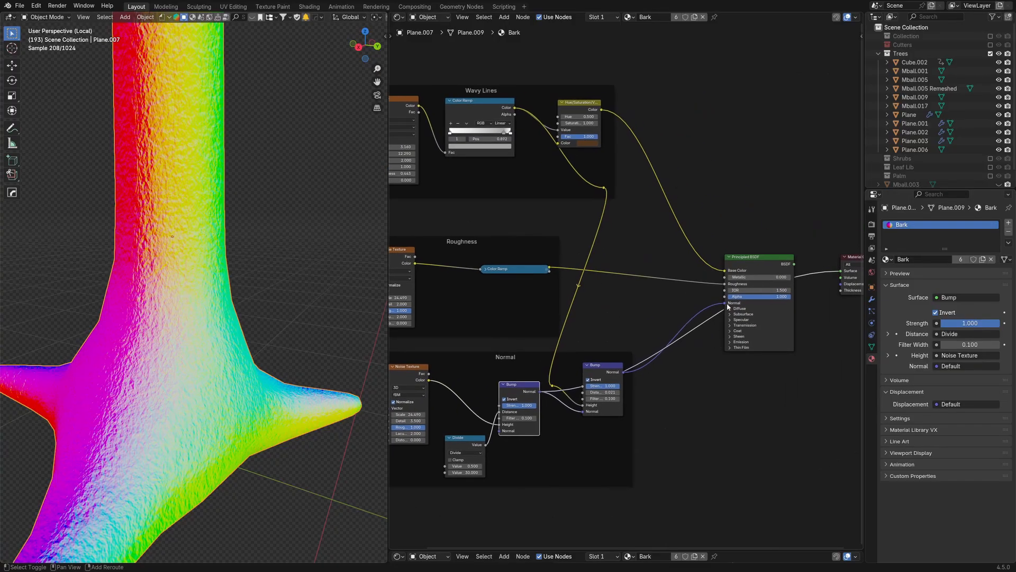
Step: Switch the trunk preview back to the Principled BSDF and inspect the shaded bark
{"action": "left_click", "coordinate": [755, 274], "text": "ctrl+shift"}
{"action": "scroll", "coordinate": [120, 273], "scroll_direction": "down", "scroll_amount": 2}
{"action": "middle_click_drag", "start_coordinate": [157, 180], "coordinate": [197, 310], "text": "shift"}
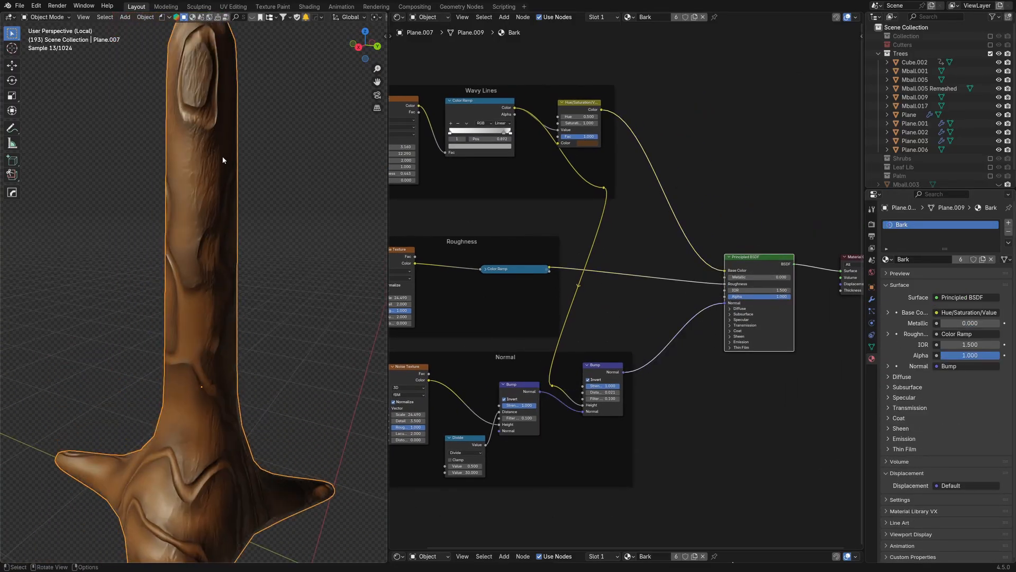
Step: Preview the Roughness frame's Color Ramp output on the trunk and inspect it from several angles
{"action": "middle_click_drag", "start_coordinate": [543, 311], "coordinate": [661, 327]}
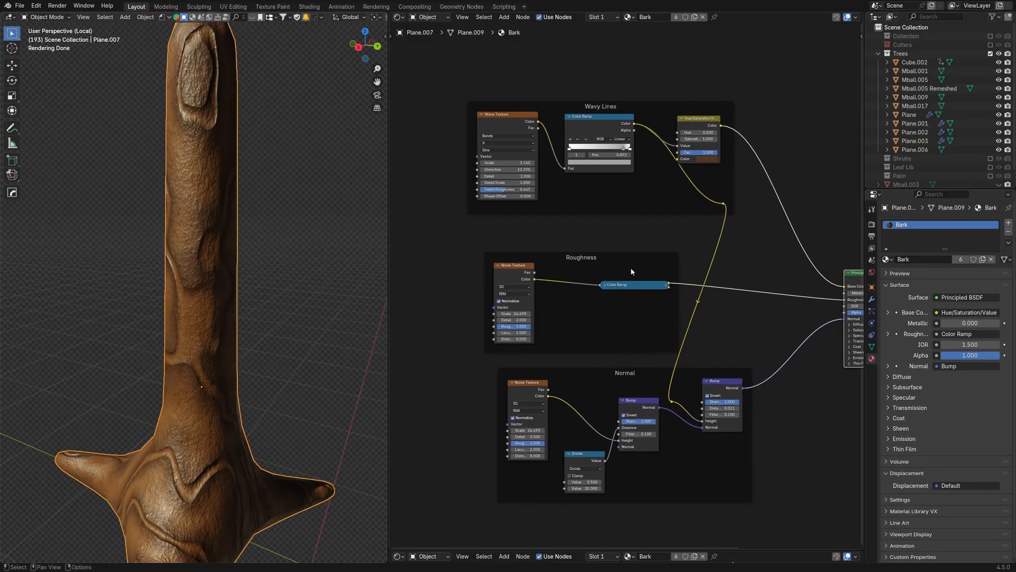
{"action": "middle_click_drag", "start_coordinate": [611, 260], "coordinate": [597, 295], "text": "shift"}
{"action": "left_click", "coordinate": [607, 323], "text": "ctrl+shift"}
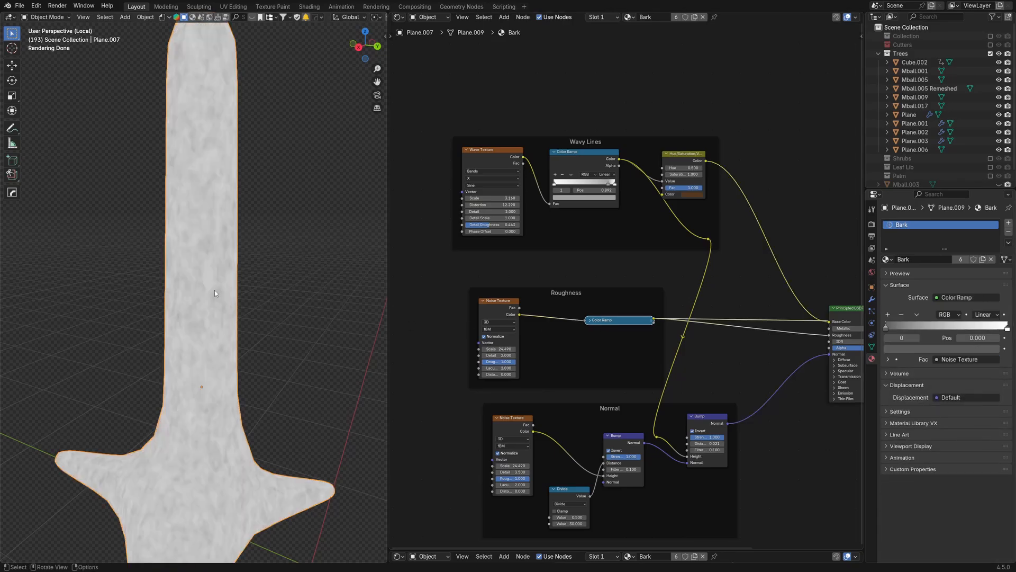
{"action": "middle_click_drag", "start_coordinate": [211, 290], "coordinate": [156, 272]}
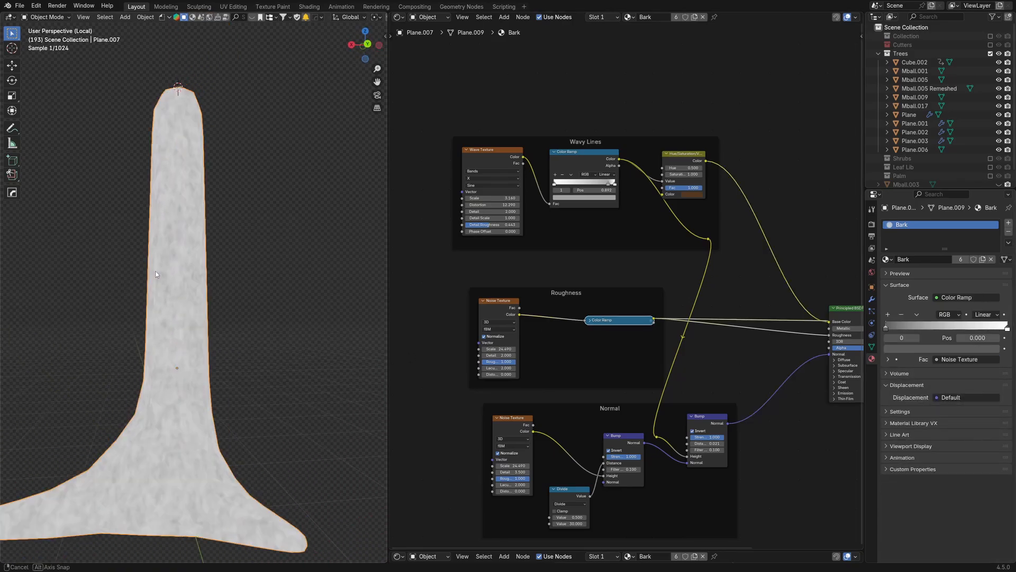
{"action": "scroll", "coordinate": [205, 321], "scroll_direction": "up", "scroll_amount": 2}
{"action": "middle_click_drag", "start_coordinate": [205, 320], "coordinate": [228, 313]}
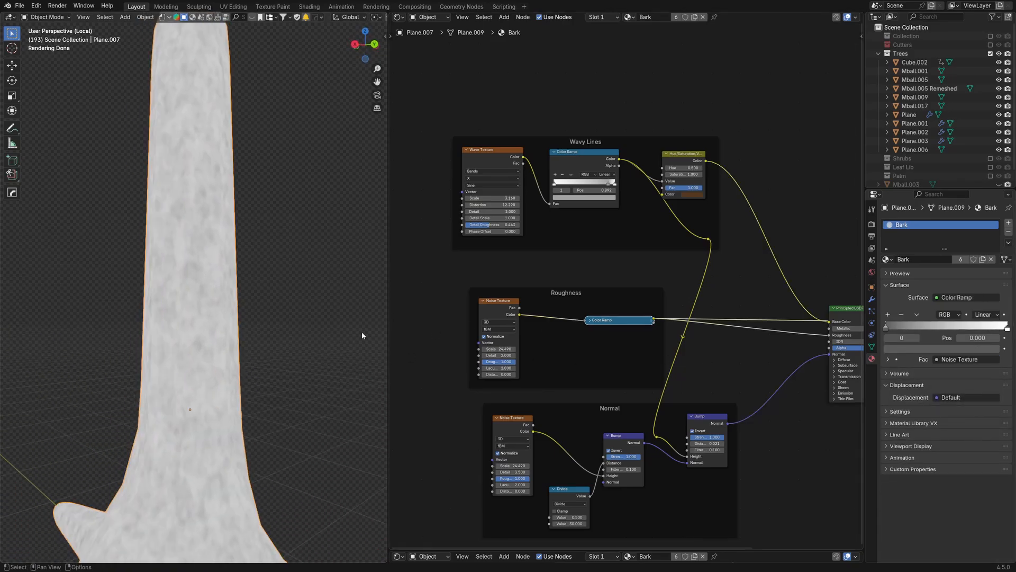
{"action": "middle_click_drag", "start_coordinate": [170, 297], "coordinate": [187, 290]}
{"action": "scroll", "coordinate": [181, 275], "scroll_direction": "down", "scroll_amount": 3}
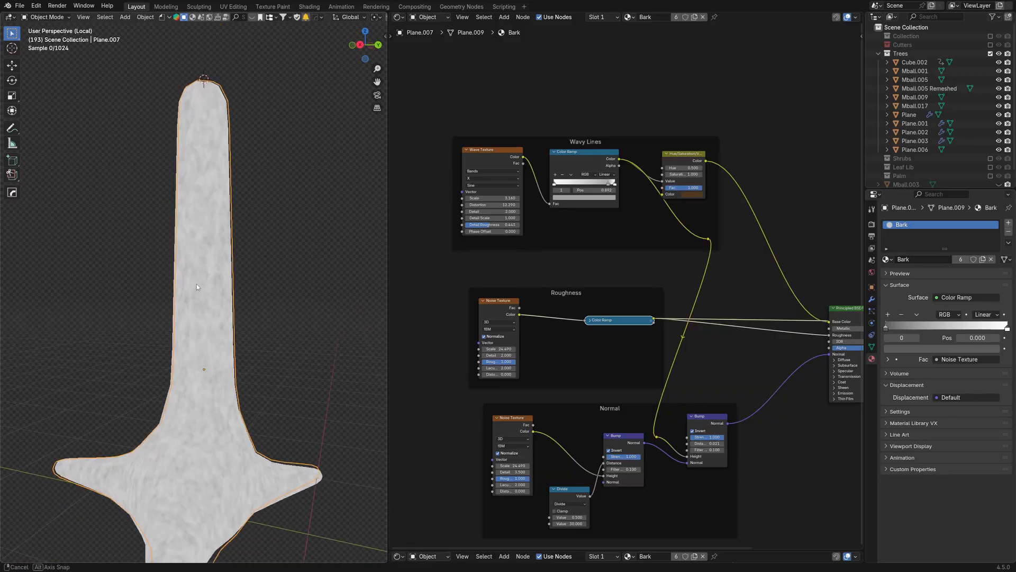
Step: Return the preview to the Principled BSDF, inspect the bark's reflections, and select the Roughness frame's Noise Texture
{"action": "middle_click_drag", "start_coordinate": [701, 314], "coordinate": [607, 321]}
{"action": "left_click", "coordinate": [755, 319], "text": "ctrl+shift"}
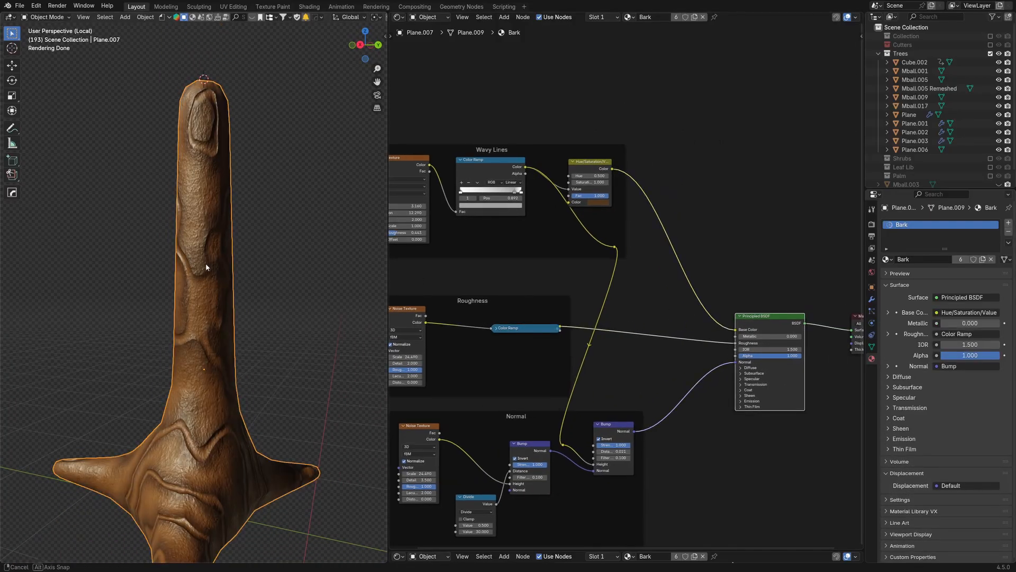
{"action": "scroll", "coordinate": [205, 262], "scroll_direction": "up", "scroll_amount": 4}
{"action": "scroll", "coordinate": [249, 333], "scroll_direction": "down", "scroll_amount": 3}
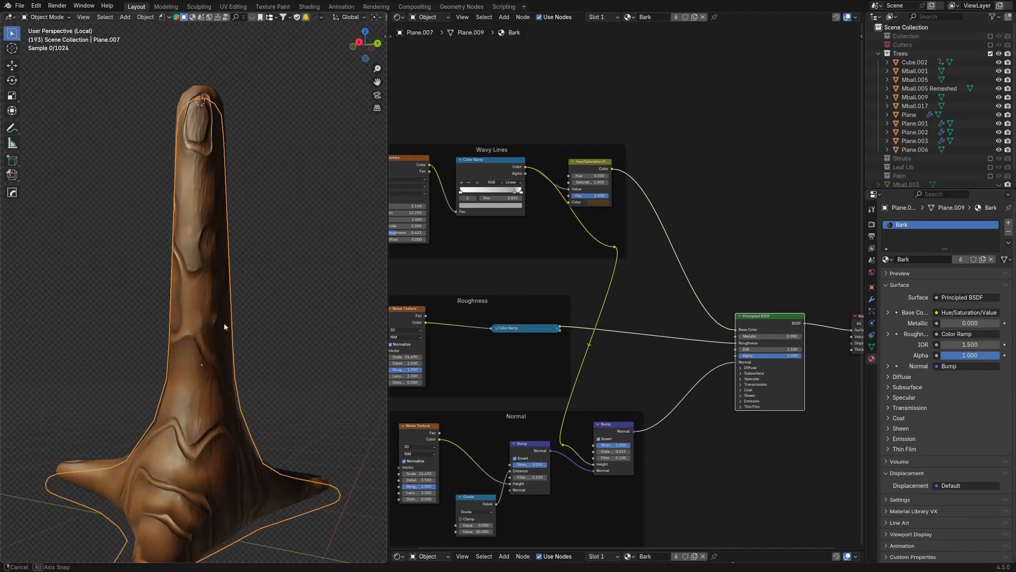
{"action": "middle_click_drag", "start_coordinate": [225, 325], "coordinate": [192, 344]}
{"action": "scroll", "coordinate": [486, 359], "scroll_direction": "down", "scroll_amount": 1}
{"action": "middle_click_drag", "start_coordinate": [429, 351], "coordinate": [542, 319]}
{"action": "left_click", "coordinate": [534, 299]}
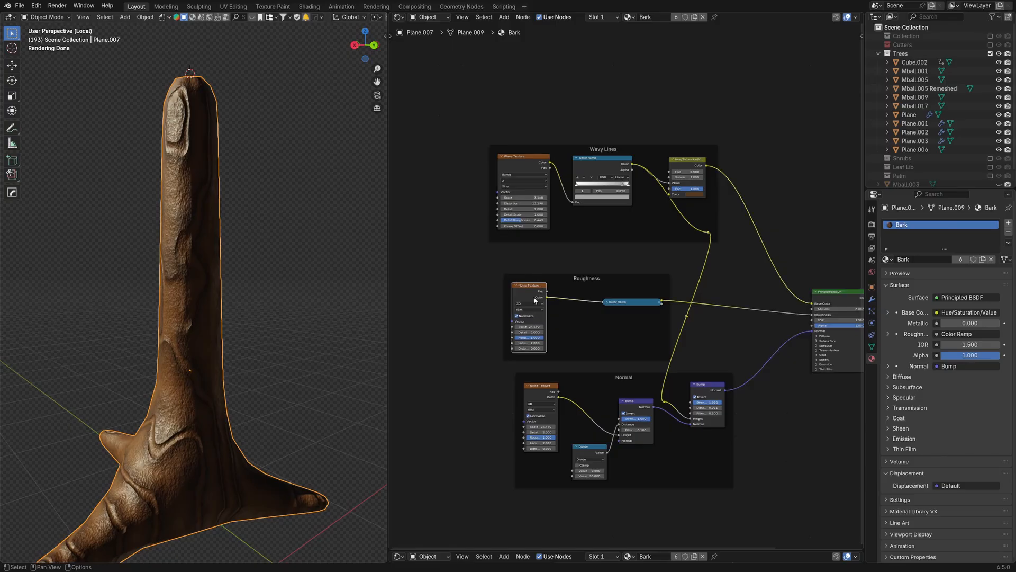
Step: Examine the finished bark surface around the trunk alongside the Wavy Lines, Roughness and Normal frames
{"action": "middle_click_drag", "start_coordinate": [292, 310], "coordinate": [215, 245]}
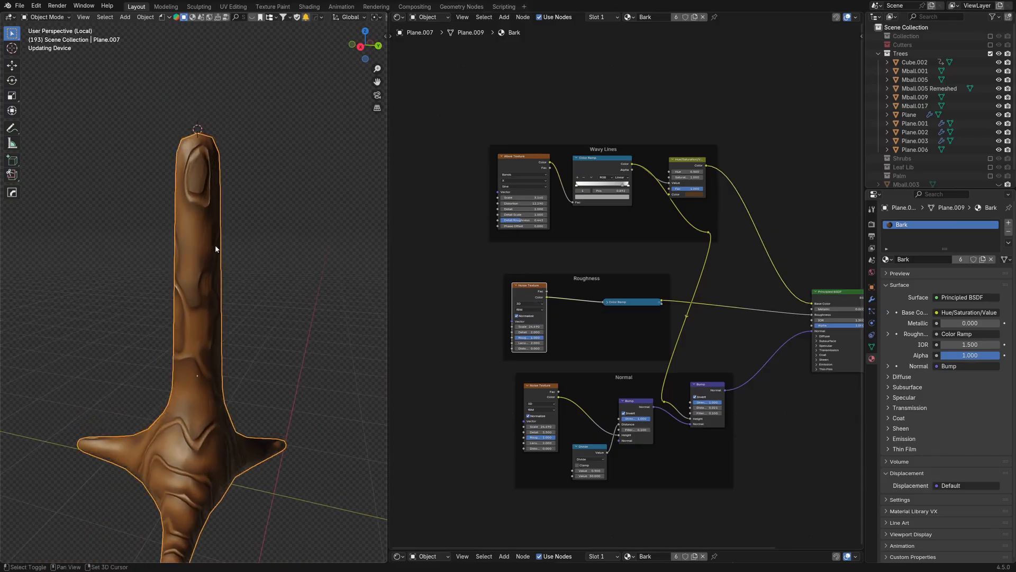
{"action": "scroll", "coordinate": [430, 230], "scroll_direction": "up", "scroll_amount": 1}
{"action": "middle_click_drag", "start_coordinate": [430, 230], "coordinate": [497, 283]}
{"action": "scroll", "coordinate": [545, 265], "scroll_direction": "up", "scroll_amount": 5}
{"action": "middle_click_drag", "start_coordinate": [188, 251], "coordinate": [208, 239]}
{"action": "middle_click_drag", "start_coordinate": [579, 274], "coordinate": [514, 286]}
{"action": "scroll", "coordinate": [497, 305], "scroll_direction": "down", "scroll_amount": 5}
{"action": "middle_click_drag", "start_coordinate": [515, 344], "coordinate": [474, 247]}
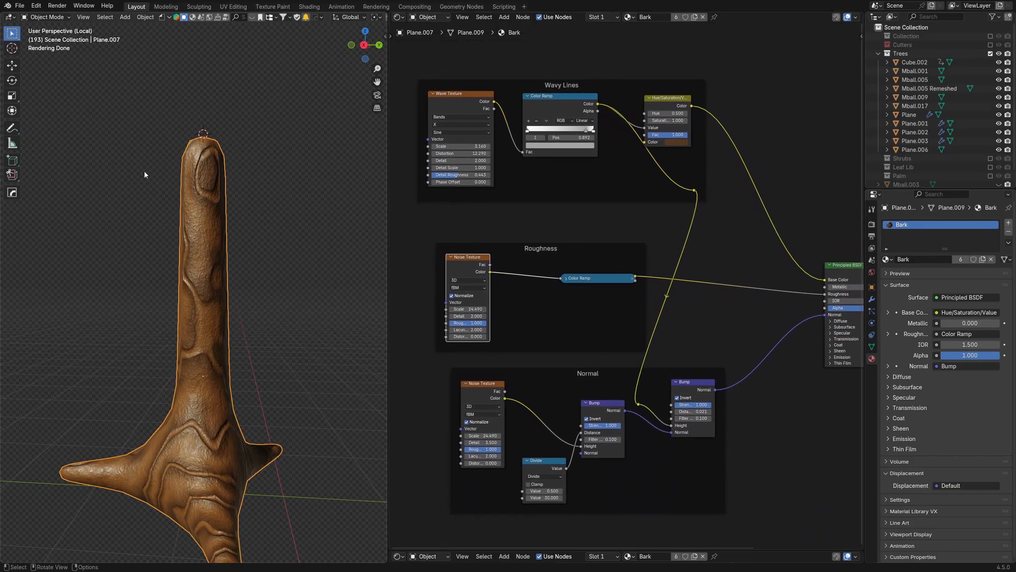
{"action": "middle_click_drag", "start_coordinate": [214, 222], "coordinate": [258, 228]}
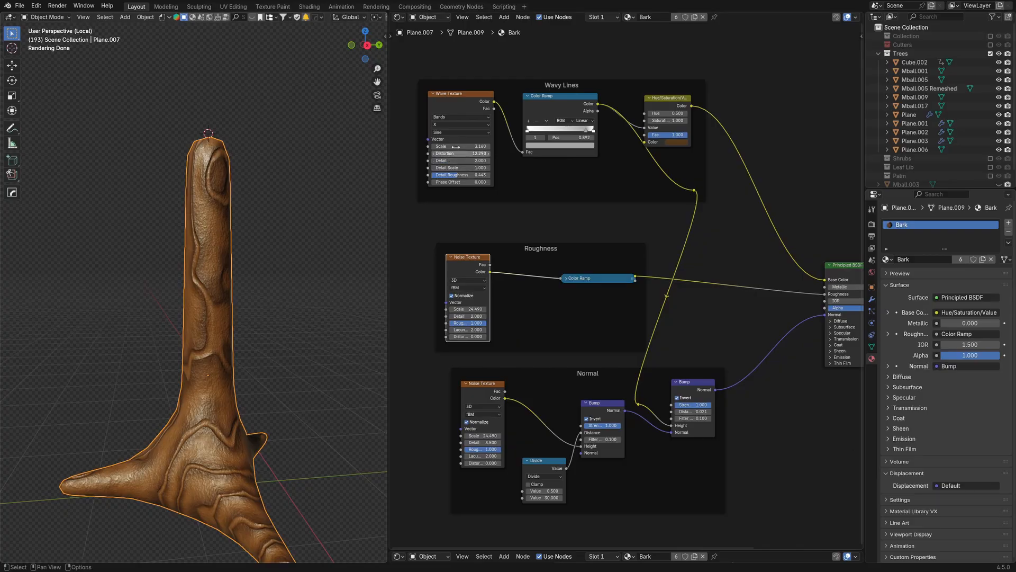
Step: Select the Wave Texture node in the Wavy Lines frame and view its settings up close
{"action": "mouse_move", "coordinate": [448, 140]}
{"action": "middle_mouse_down"}
{"action": "mouse_move", "coordinate": [473, 149]}
{"action": "mouse_move", "coordinate": [539, 213]}
{"action": "middle_mouse_up"}
{"action": "scroll", "coordinate": [438, 223], "scroll_direction": "up", "scroll_amount": 5}
{"action": "left_click", "coordinate": [519, 106]}
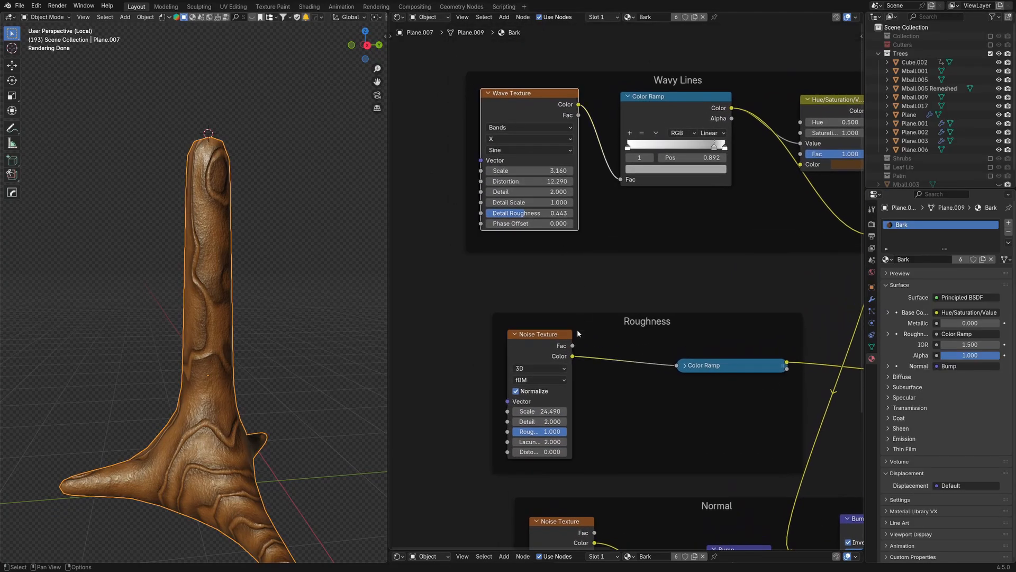
Step: Look over the Noise Texture nodes in the Roughness and Normal frames and reselect the Wave Texture node
{"action": "scroll", "coordinate": [566, 336], "scroll_direction": "down", "scroll_amount": 4}
{"action": "middle_click_drag", "start_coordinate": [533, 311], "coordinate": [533, 234]}
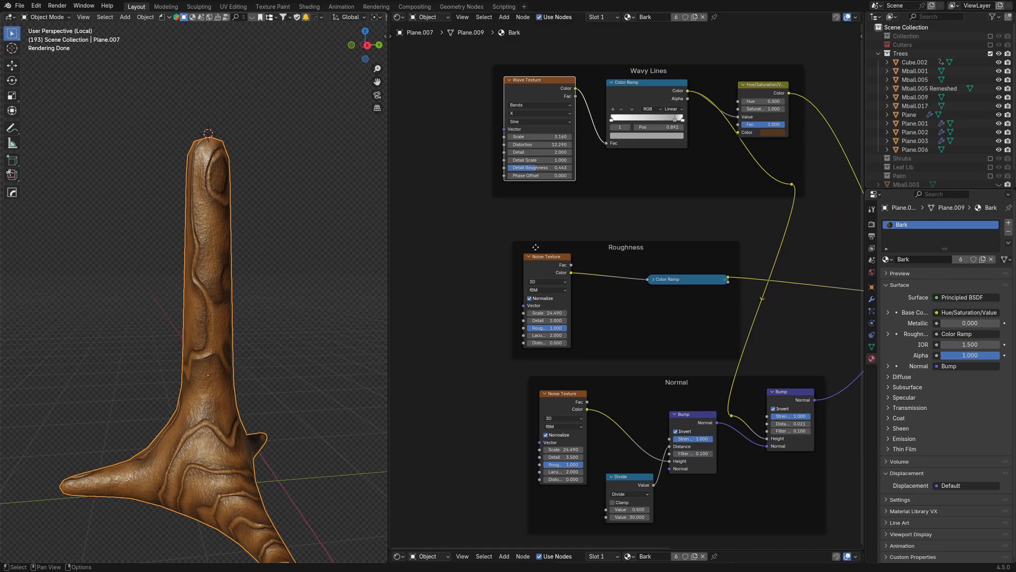
{"action": "left_click", "coordinate": [561, 266]}
{"action": "key", "text": "ctrl+z"}
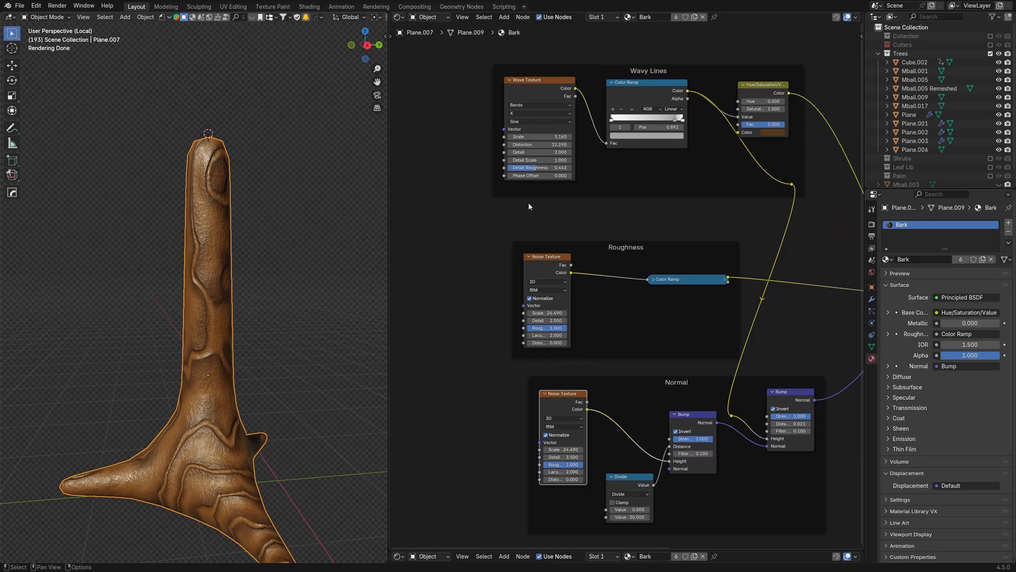
{"action": "left_click", "coordinate": [540, 94]}
{"action": "scroll", "coordinate": [542, 221], "scroll_direction": "up", "scroll_amount": 2}
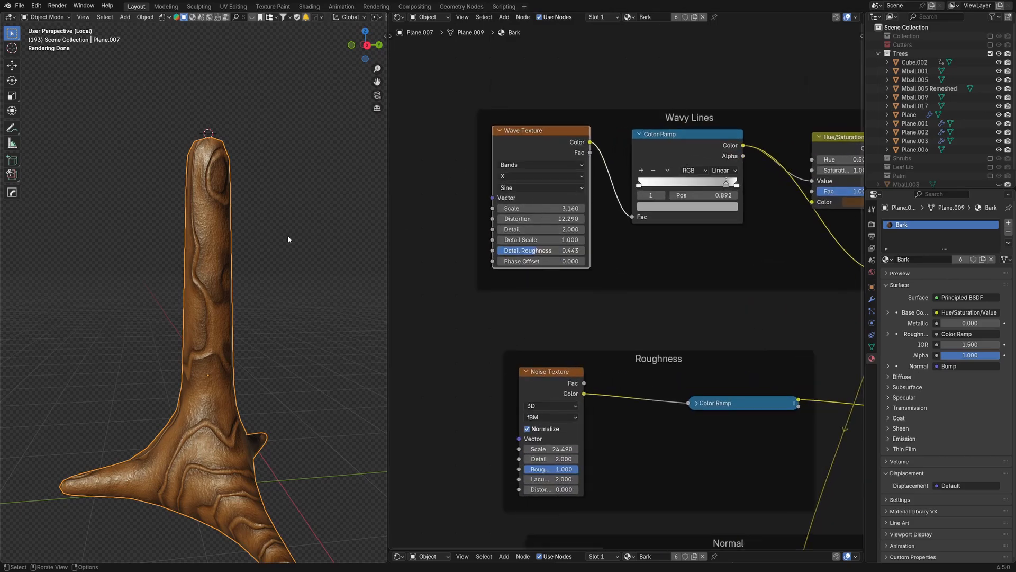
{"action": "middle_click_drag", "start_coordinate": [288, 240], "coordinate": [280, 242]}
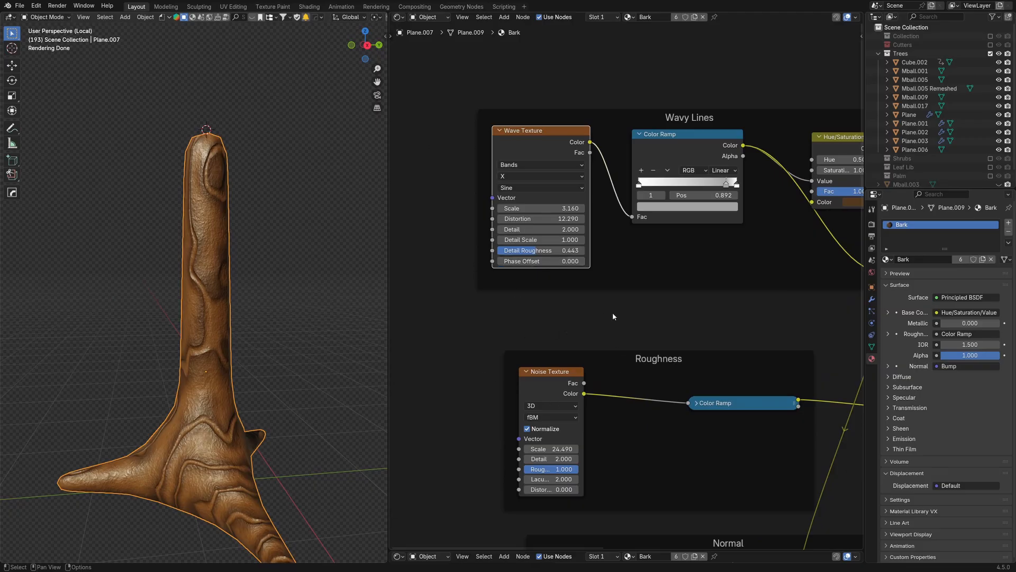
Step: Try different Scale values on the Wave Texture node to compare the bark line density
{"action": "scroll", "coordinate": [588, 326], "scroll_direction": "down", "scroll_amount": 2}
{"action": "middle_click_drag", "start_coordinate": [580, 329], "coordinate": [646, 320]}
{"action": "scroll", "coordinate": [728, 249], "scroll_direction": "up", "scroll_amount": 2}
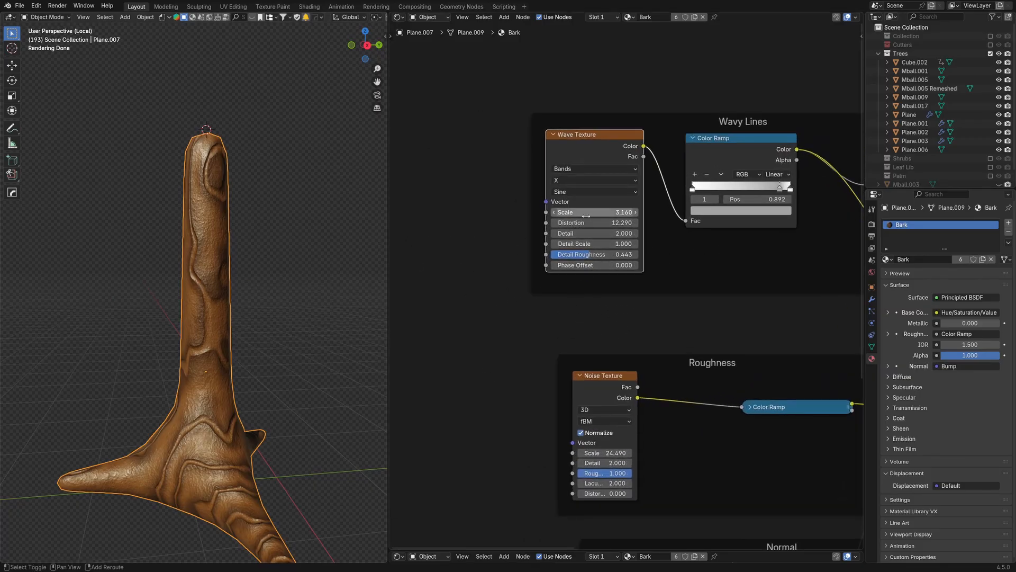
{"action": "left_click_drag", "start_coordinate": [582, 212], "coordinate": [633, 212]}
{"action": "left_click_drag", "start_coordinate": [595, 212], "coordinate": [568, 212]}
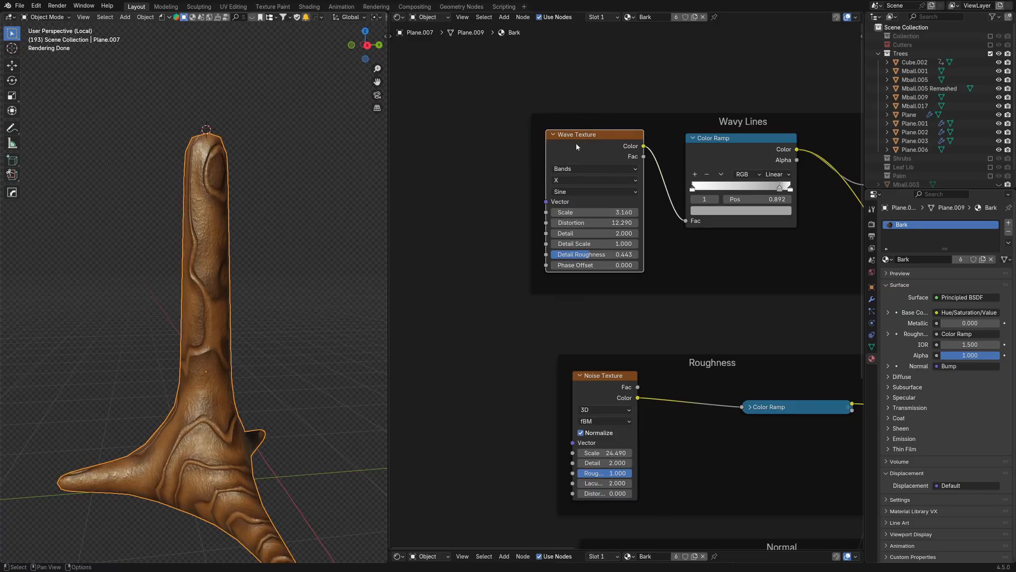
Step: Add Texture Coordinate and Mapping nodes to the Wave Texture and place them beside the Wavy Lines frame
{"action": "key", "text": "ctrl+t"}
{"action": "scroll", "coordinate": [711, 298], "scroll_direction": "down", "scroll_amount": 7}
{"action": "scroll", "coordinate": [712, 299], "scroll_direction": "down", "scroll_amount": 6}
{"action": "middle_click_drag", "start_coordinate": [711, 299], "coordinate": [684, 289]}
{"action": "key", "text": "g"}
{"action": "left_click", "coordinate": [425, 181]}
{"action": "scroll", "coordinate": [591, 271], "scroll_direction": "up", "scroll_amount": 5}
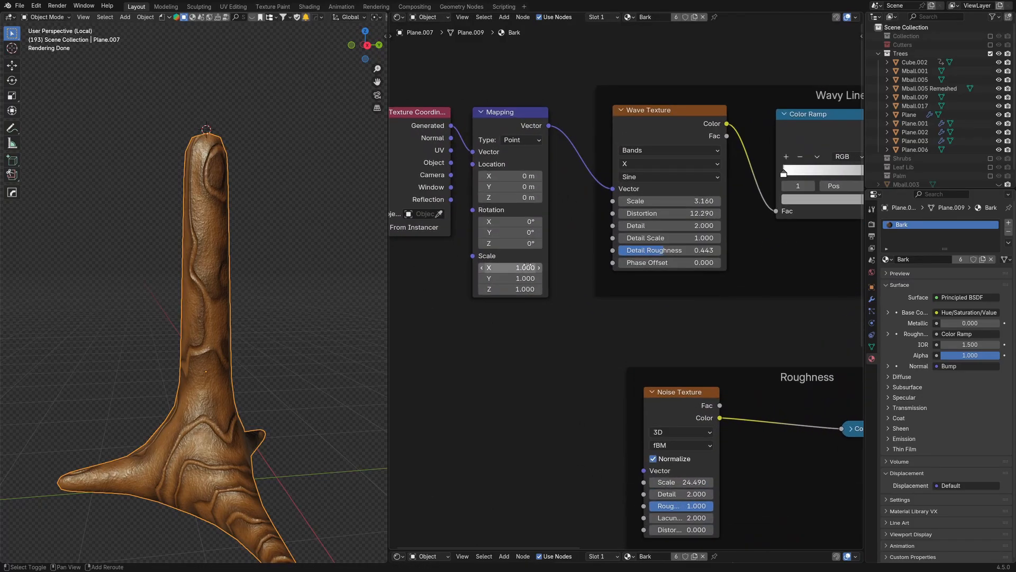
Step: Try different Location and Rotation values on the Mapping node to shift and turn the bark lines
{"action": "left_click_drag", "start_coordinate": [508, 187], "coordinate": [365, 186]}
{"action": "key", "text": "Escape"}
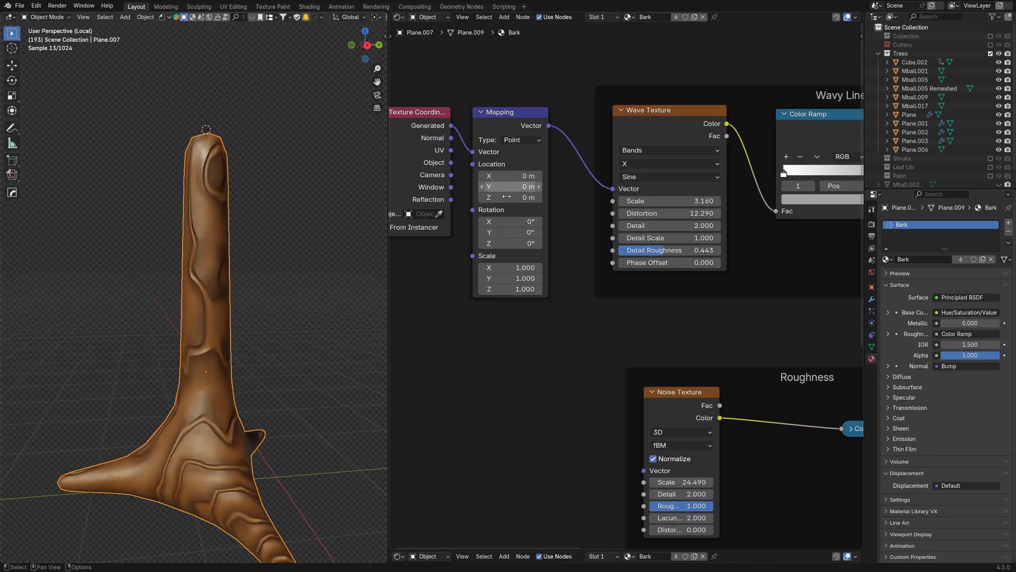
{"action": "left_click_drag", "start_coordinate": [506, 227], "coordinate": [561, 227]}
{"action": "key", "text": "Escape"}
{"action": "left_click", "coordinate": [503, 256]}
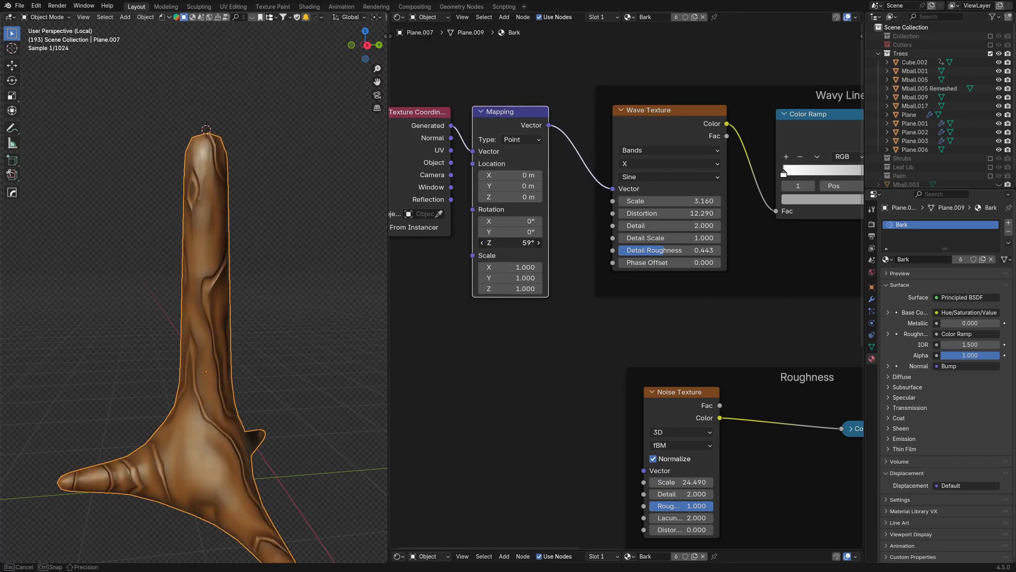
{"action": "left_click_drag", "start_coordinate": [499, 222], "coordinate": [532, 221]}
{"action": "key", "text": "Escape"}
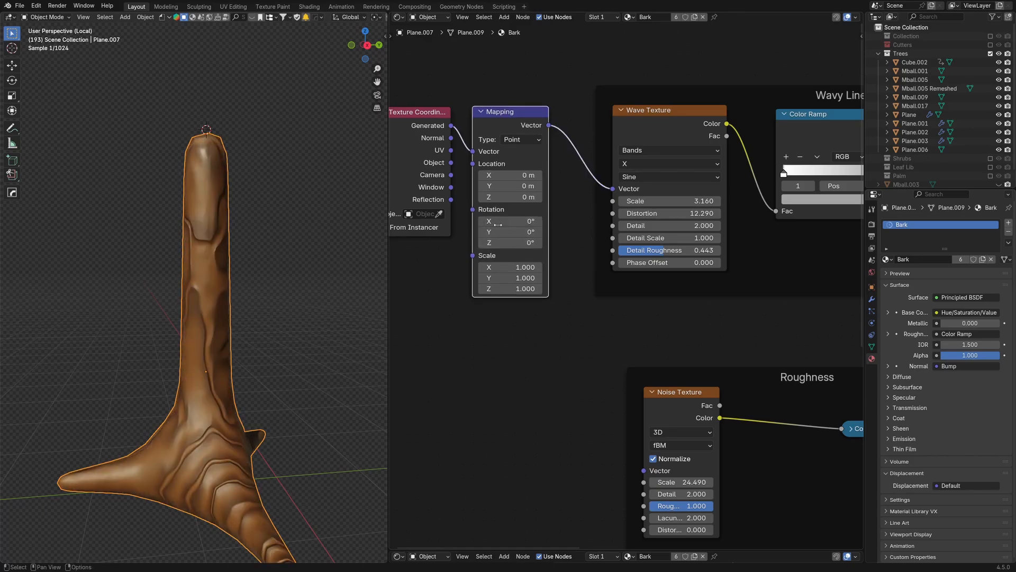
{"action": "middle_click_drag", "start_coordinate": [440, 247], "coordinate": [542, 256]}
{"action": "scroll", "coordinate": [542, 256], "scroll_direction": "down", "scroll_amount": 1}
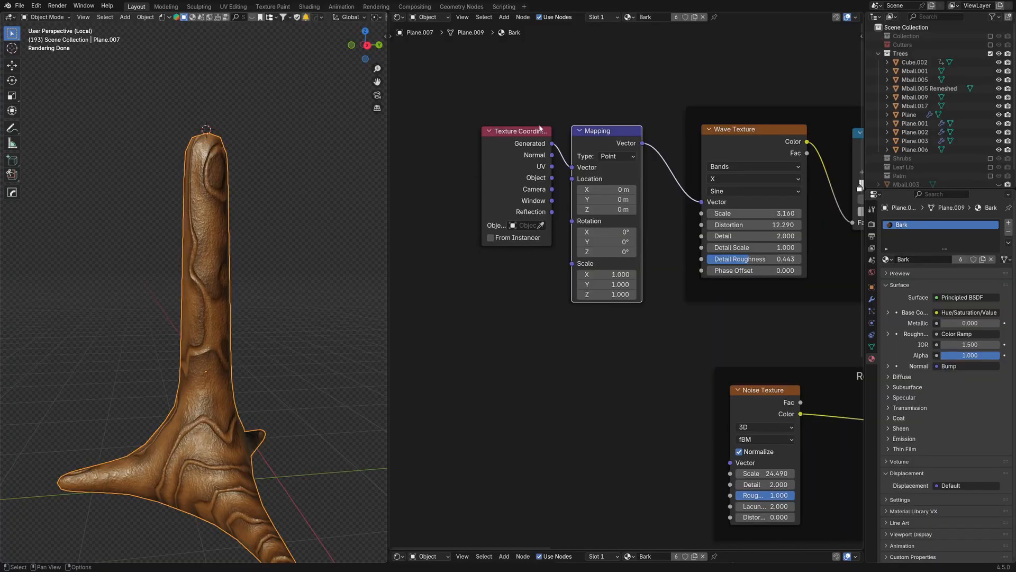
Step: Delete the Texture Coordinate and Mapping nodes feeding the Wave Texture node
{"action": "left_click_drag", "start_coordinate": [461, 89], "coordinate": [604, 229]}
{"action": "key", "text": "x"}
{"action": "middle_click_drag", "start_coordinate": [583, 281], "coordinate": [419, 313]}
{"action": "scroll", "coordinate": [419, 314], "scroll_direction": "down", "scroll_amount": 2}
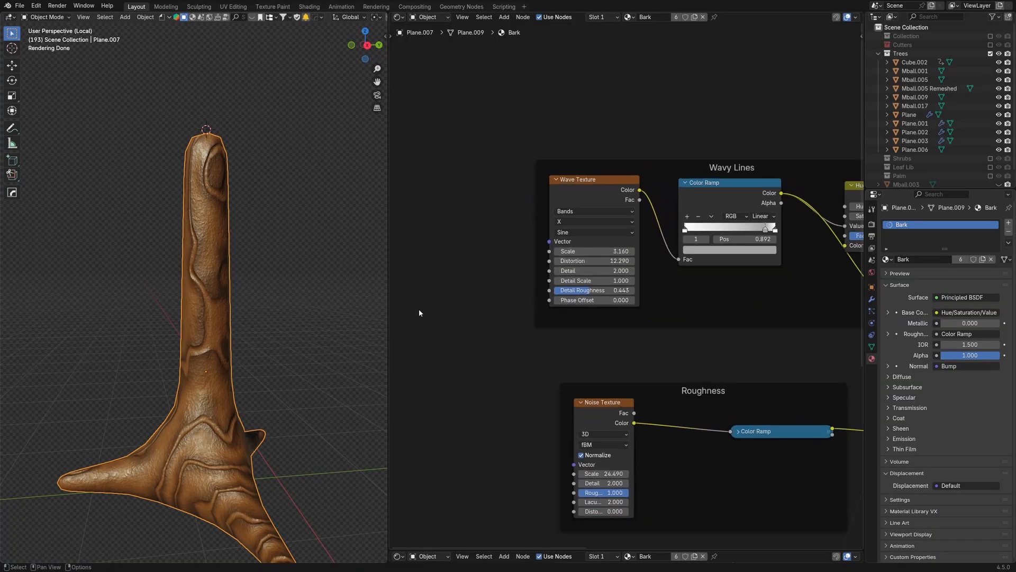
Step: Try the Y and Z bands directions on the Wave Texture node and return it to X
{"action": "scroll", "coordinate": [557, 228], "scroll_direction": "up", "scroll_amount": 1}
{"action": "left_click", "coordinate": [561, 204]}
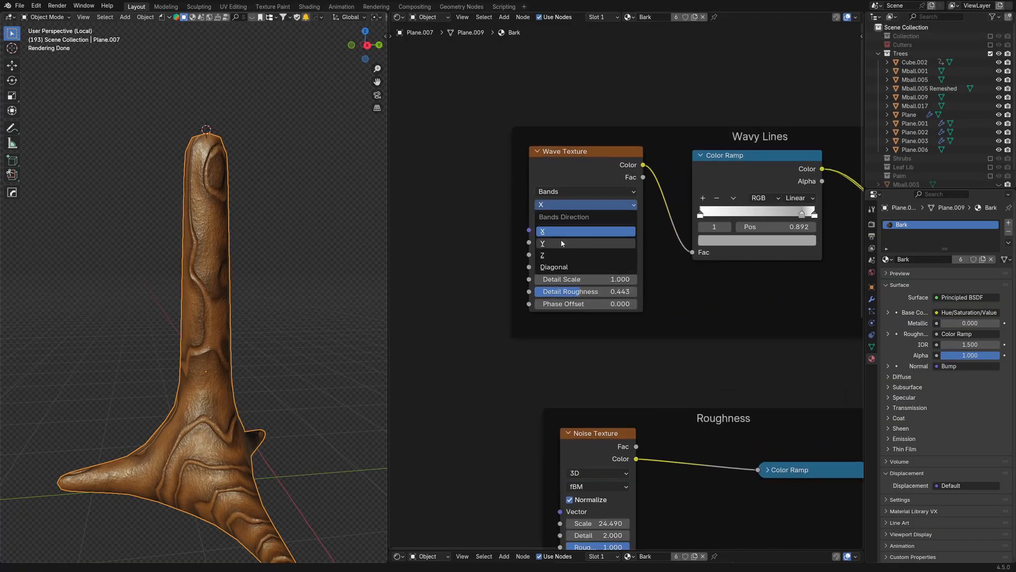
{"action": "left_click", "coordinate": [562, 243]}
{"action": "left_click", "coordinate": [560, 206]}
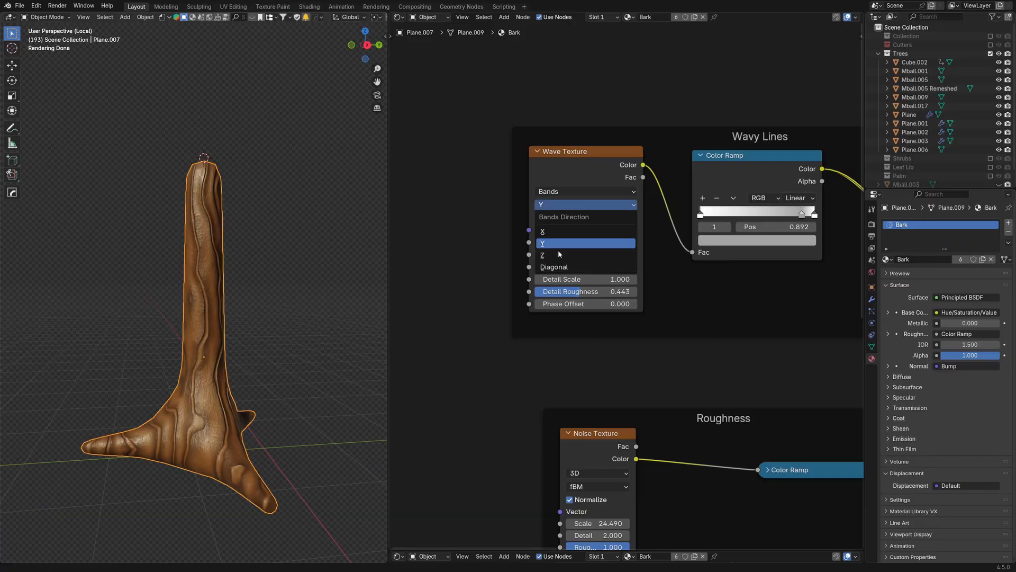
{"action": "left_click", "coordinate": [558, 255]}
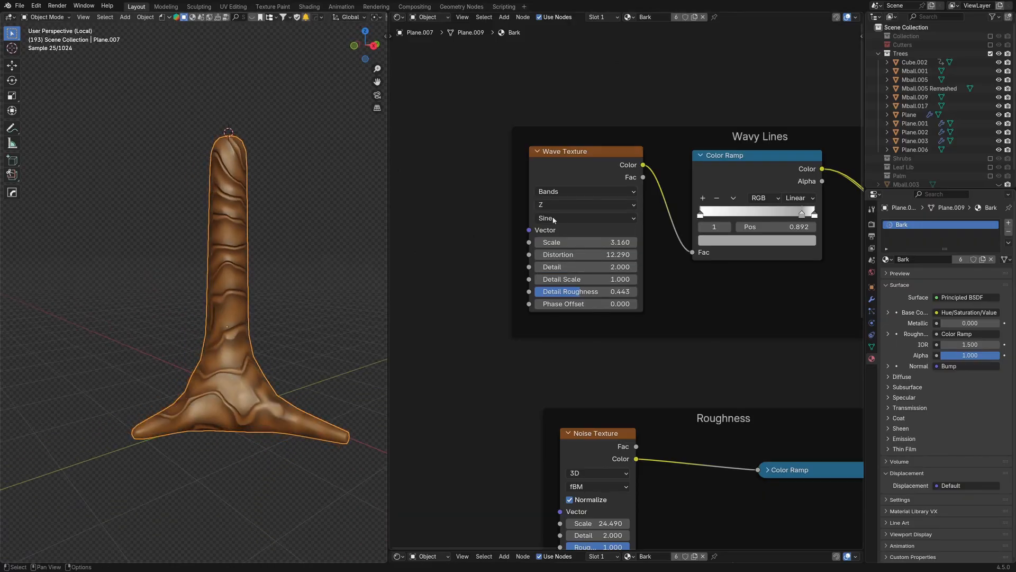
{"action": "left_click", "coordinate": [560, 208]}
{"action": "left_click", "coordinate": [561, 231]}
{"action": "middle_click_drag", "start_coordinate": [309, 254], "coordinate": [254, 264]}
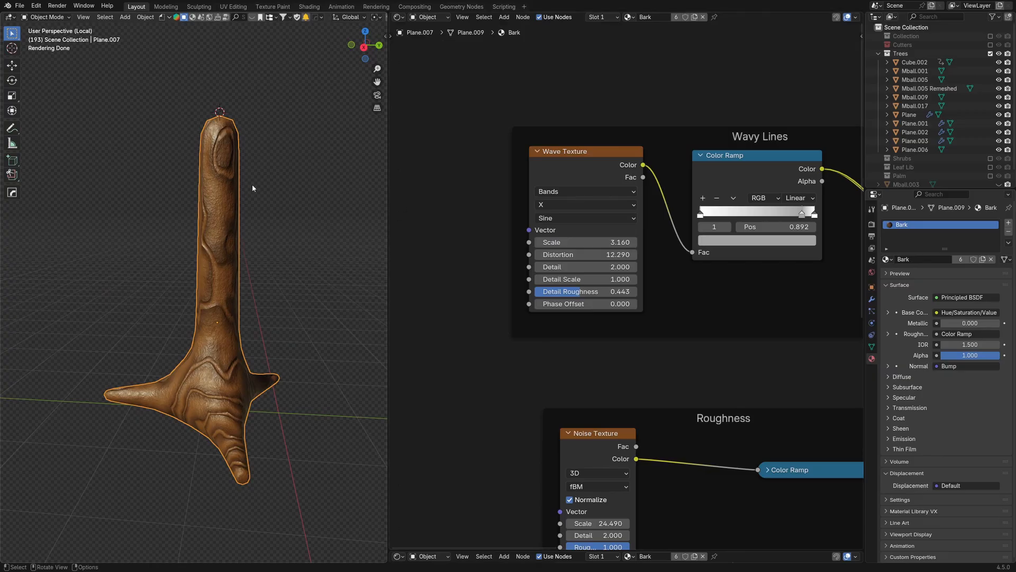
{"action": "middle_click_drag", "start_coordinate": [259, 368], "coordinate": [243, 344]}
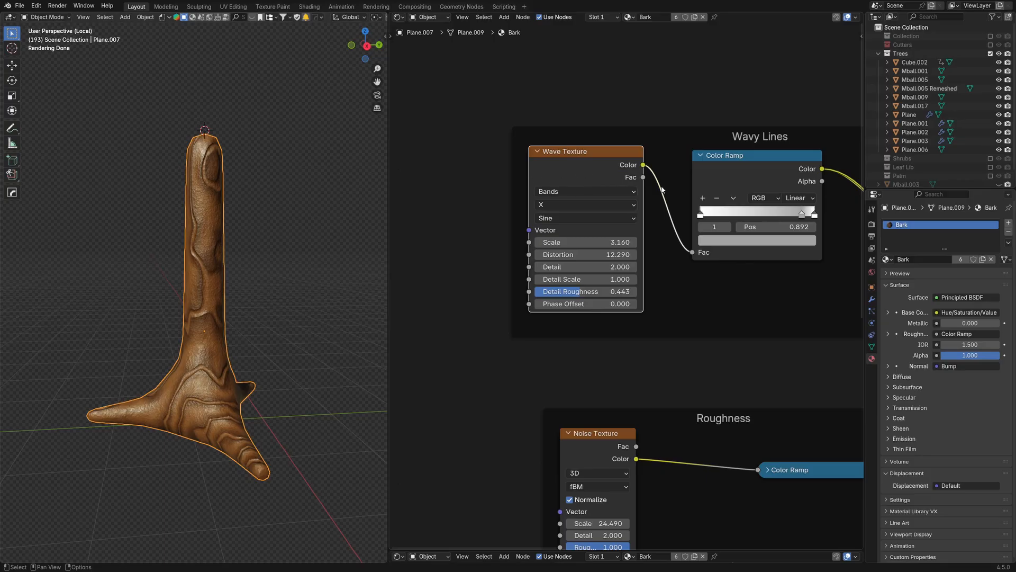
Step: Unhide the tree canopy and select it to show its Leaves material nodes
{"action": "scroll", "coordinate": [632, 228], "scroll_direction": "down", "scroll_amount": 5}
{"action": "middle_click_drag", "start_coordinate": [576, 338], "coordinate": [555, 239]}
{"action": "scroll", "coordinate": [583, 316], "scroll_direction": "up", "scroll_amount": 2}
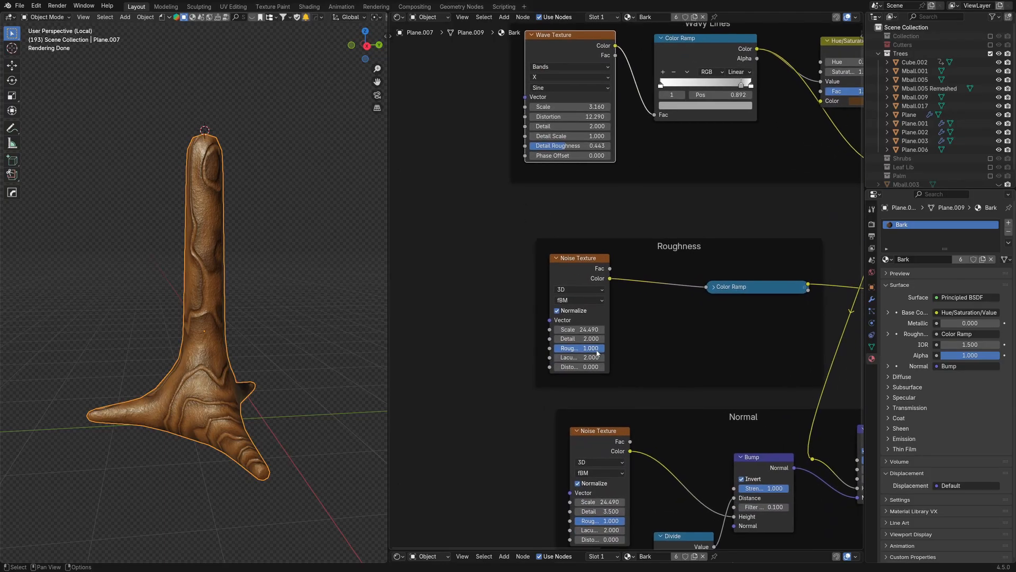
{"action": "scroll", "coordinate": [596, 353], "scroll_direction": "down", "scroll_amount": 2}
{"action": "middle_click_drag", "start_coordinate": [596, 353], "coordinate": [558, 207]}
{"action": "scroll", "coordinate": [341, 269], "scroll_direction": "down", "scroll_amount": 1}
{"action": "key", "text": "alt+h"}
{"action": "middle_click_drag", "start_coordinate": [286, 162], "coordinate": [334, 269], "text": "shift"}
{"action": "left_click", "coordinate": [276, 216]}
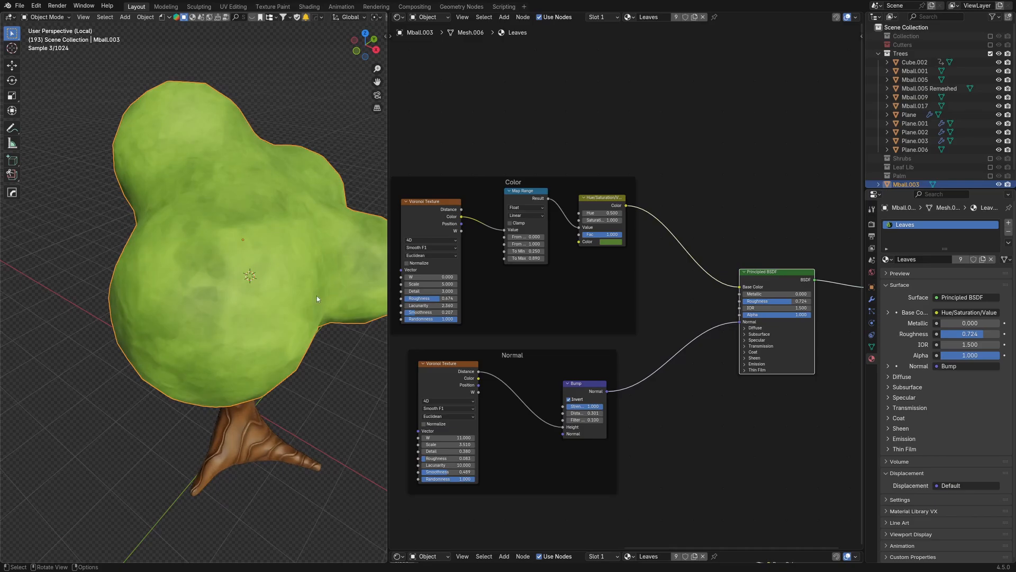
Step: Move the Color frame upward, away from the Normal frame, in the Leaves node tree
{"action": "middle_click_drag", "start_coordinate": [555, 340], "coordinate": [642, 346]}
{"action": "scroll", "coordinate": [641, 344], "scroll_direction": "down", "scroll_amount": 3}
{"action": "left_click", "coordinate": [570, 172]}
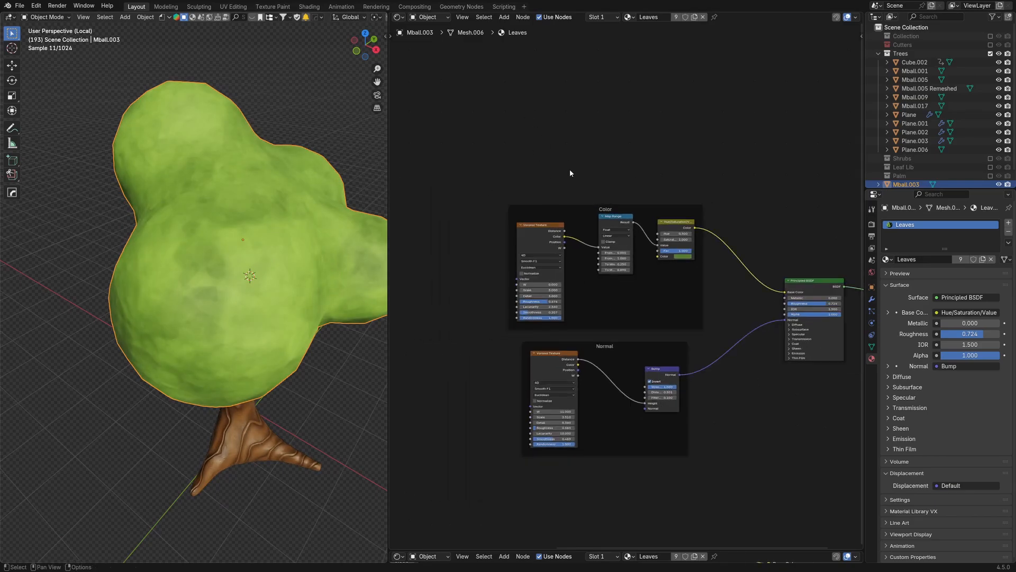
{"action": "left_click_drag", "start_coordinate": [588, 177], "coordinate": [613, 159]}
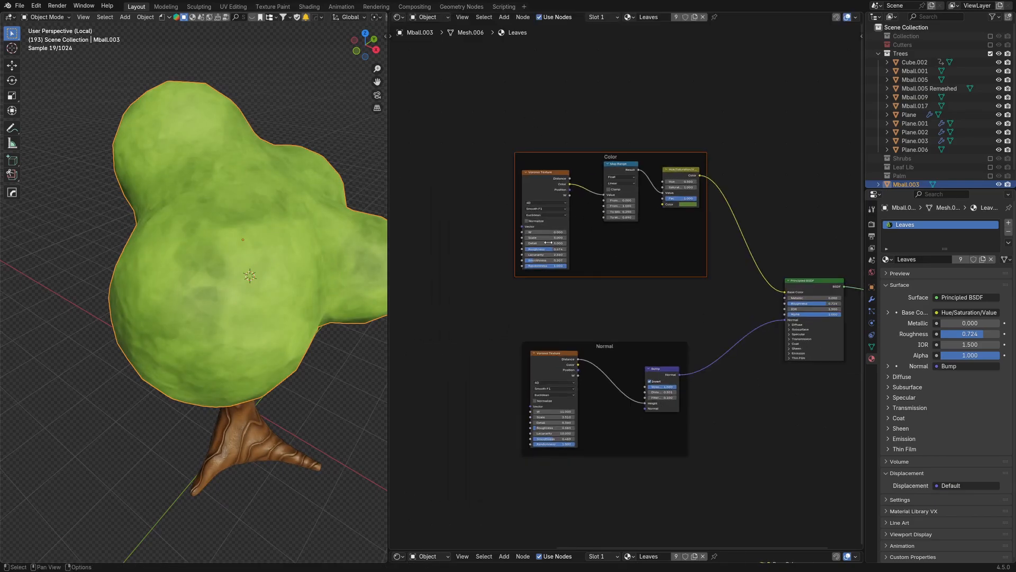
Step: Preview the Color frame's Hue/Saturation/Value node on the canopy and inspect the leaf colour variation up close
{"action": "scroll", "coordinate": [637, 231], "scroll_direction": "up", "scroll_amount": 4}
{"action": "middle_click_drag", "start_coordinate": [638, 231], "coordinate": [635, 260]}
{"action": "left_click", "coordinate": [692, 179], "text": "ctrl+shift"}
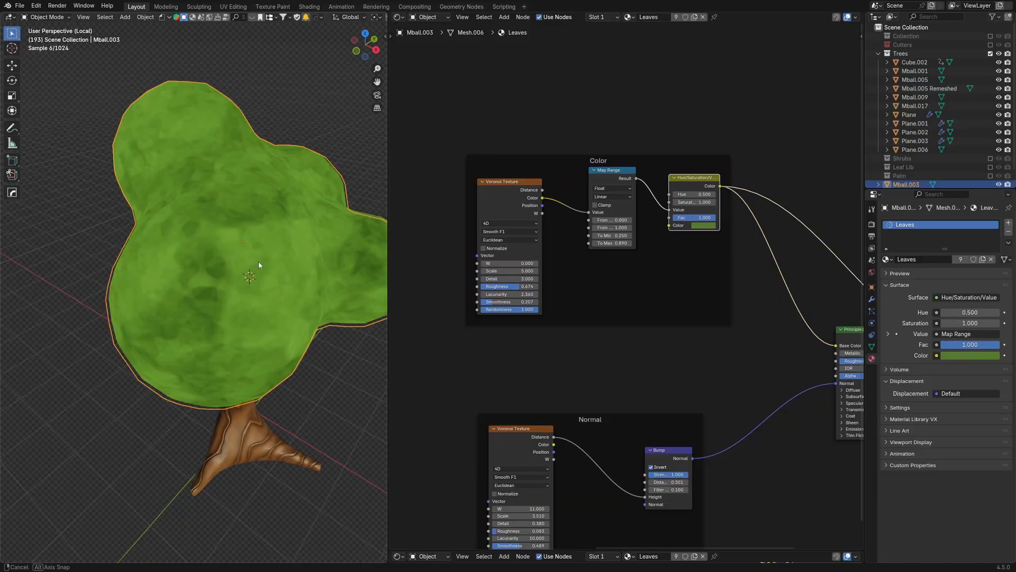
{"action": "scroll", "coordinate": [232, 268], "scroll_direction": "up", "scroll_amount": 6}
{"action": "middle_click_drag", "start_coordinate": [198, 261], "coordinate": [226, 288]}
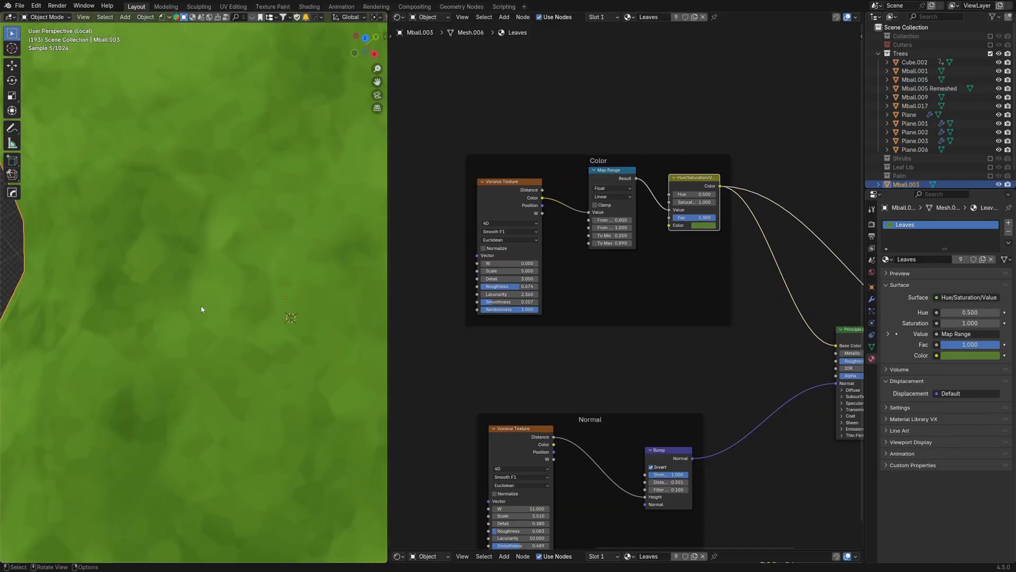
Step: Preview the Color frame's Voronoi Texture, Map Range and Hue/Saturation/Value nodes in turn on the canopy
{"action": "left_click", "coordinate": [506, 199], "text": "ctrl+shift"}
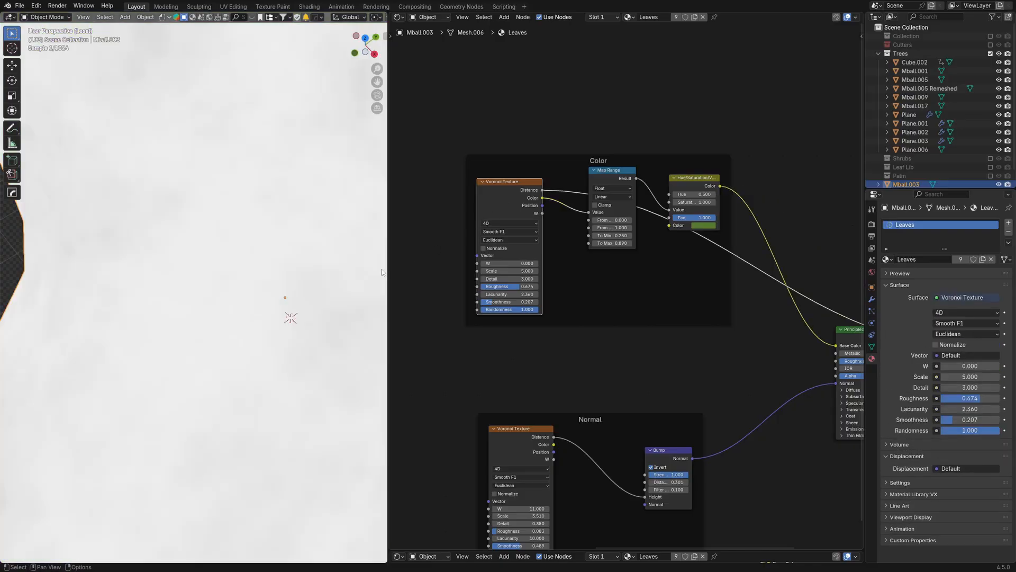
{"action": "scroll", "coordinate": [256, 296], "scroll_direction": "down", "scroll_amount": 4}
{"action": "middle_click_drag", "start_coordinate": [256, 296], "coordinate": [201, 241]}
{"action": "left_click", "coordinate": [607, 178], "text": "ctrl+shift"}
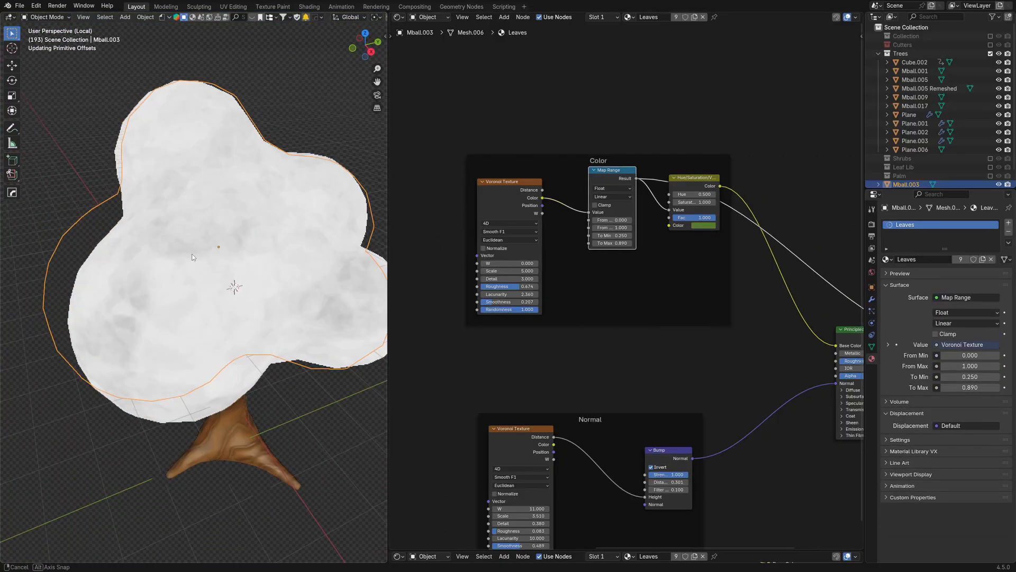
{"action": "left_click", "coordinate": [690, 205], "text": "ctrl+shift"}
{"action": "middle_click_drag", "start_coordinate": [683, 253], "coordinate": [579, 303]}
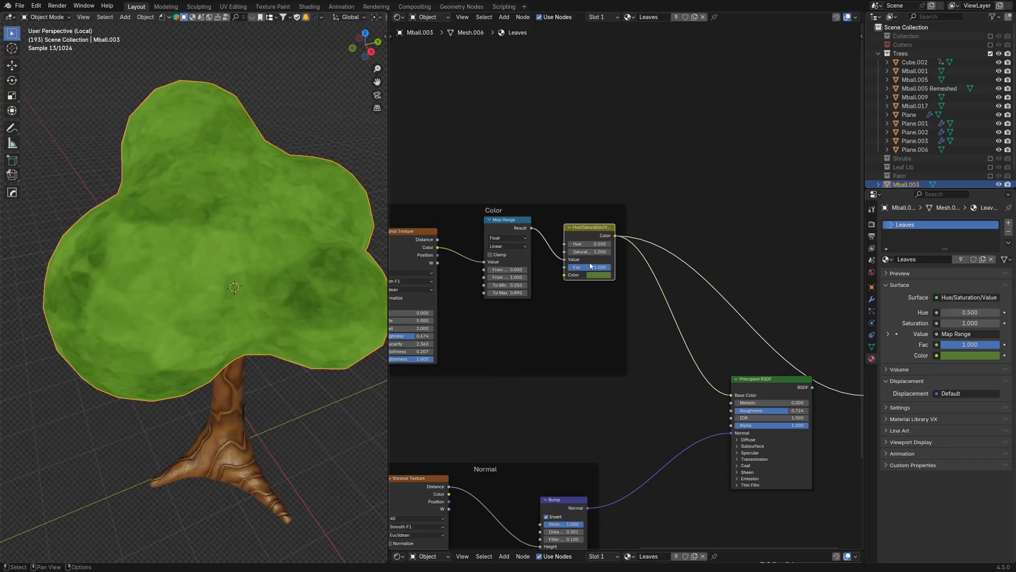
{"action": "scroll", "coordinate": [590, 266], "scroll_direction": "up", "scroll_amount": 2}
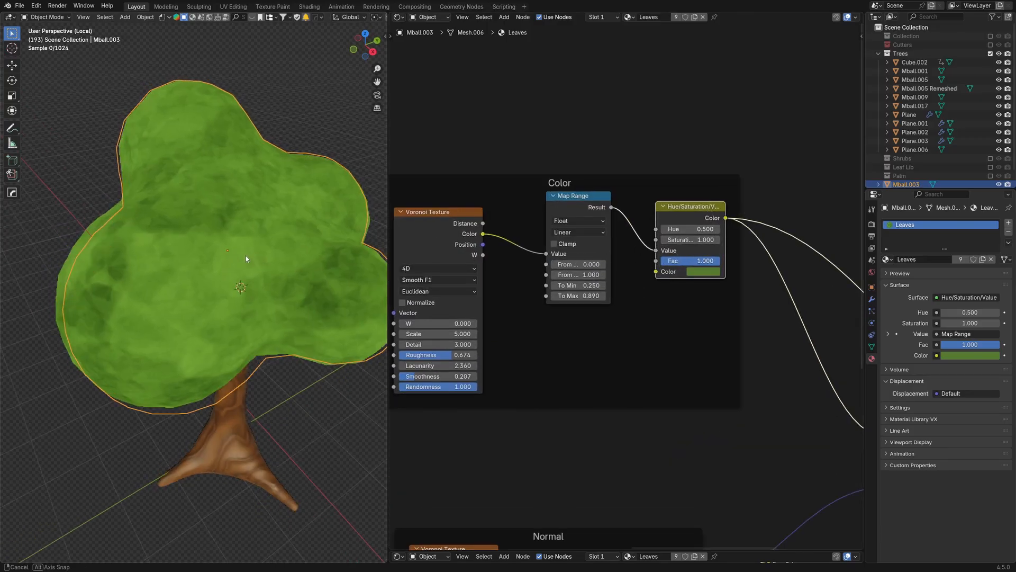
{"action": "scroll", "coordinate": [250, 256], "scroll_direction": "up", "scroll_amount": 2}
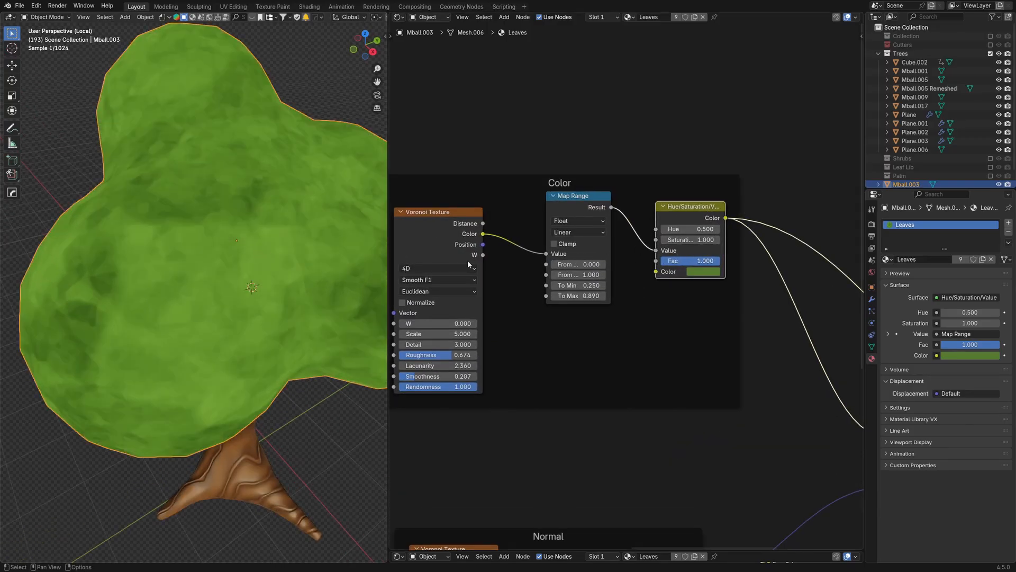
Step: Try a pale teal Color on the Hue/Saturation/Value node, inspect the canopy, and undo the change
{"action": "left_click", "coordinate": [704, 273]}
{"action": "mouse_move", "coordinate": [770, 148]}
{"action": "left_mouse_down"}
{"action": "mouse_move", "coordinate": [770, 129]}
{"action": "mouse_move", "coordinate": [762, 145]}
{"action": "left_mouse_up"}
{"action": "left_click_drag", "start_coordinate": [720, 173], "coordinate": [726, 144]}
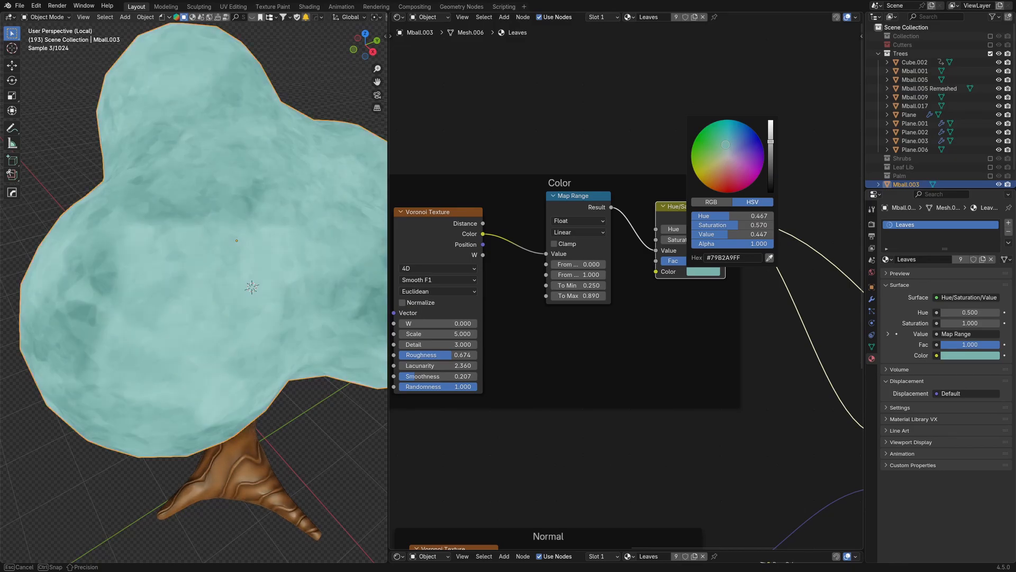
{"action": "scroll", "coordinate": [178, 257], "scroll_direction": "down", "scroll_amount": 4}
{"action": "mouse_move", "coordinate": [178, 256]}
{"action": "middle_mouse_down"}
{"action": "mouse_move", "coordinate": [138, 237]}
{"action": "mouse_move", "coordinate": [175, 250]}
{"action": "middle_mouse_up"}
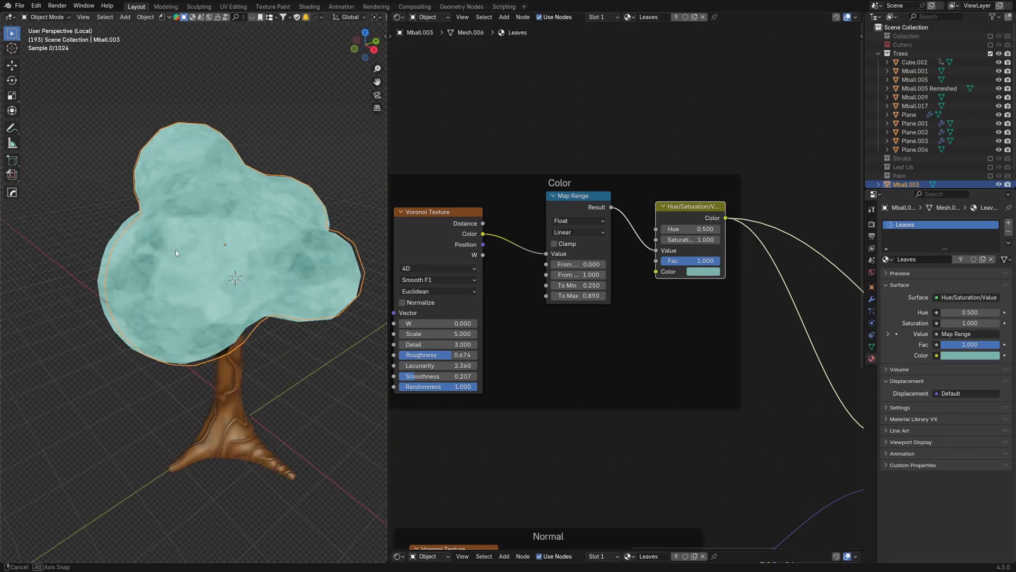
{"action": "scroll", "coordinate": [179, 250], "scroll_direction": "up", "scroll_amount": 3}
{"action": "scroll", "coordinate": [631, 285], "scroll_direction": "up", "scroll_amount": 1}
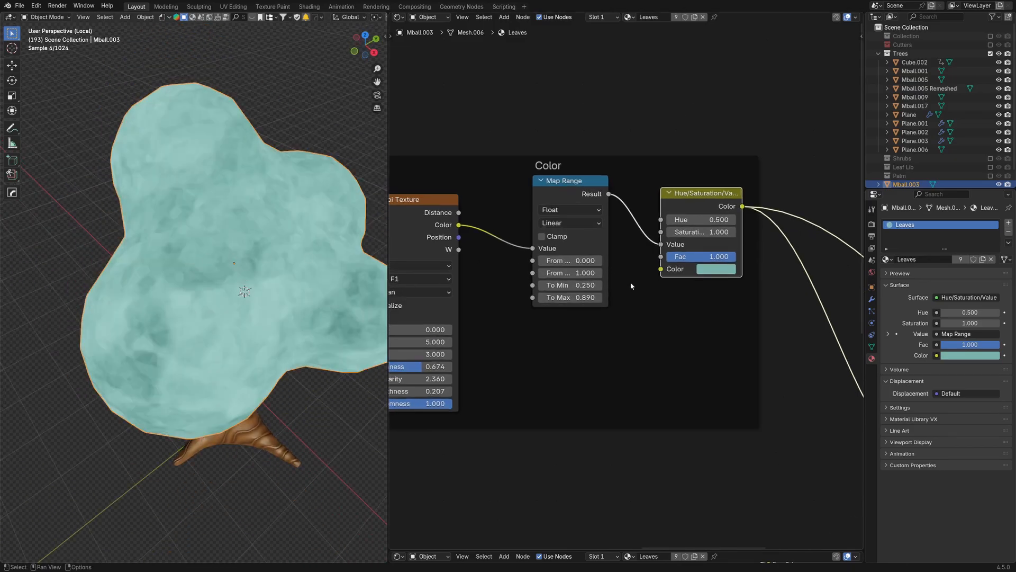
{"action": "left_click", "coordinate": [415, 205]}
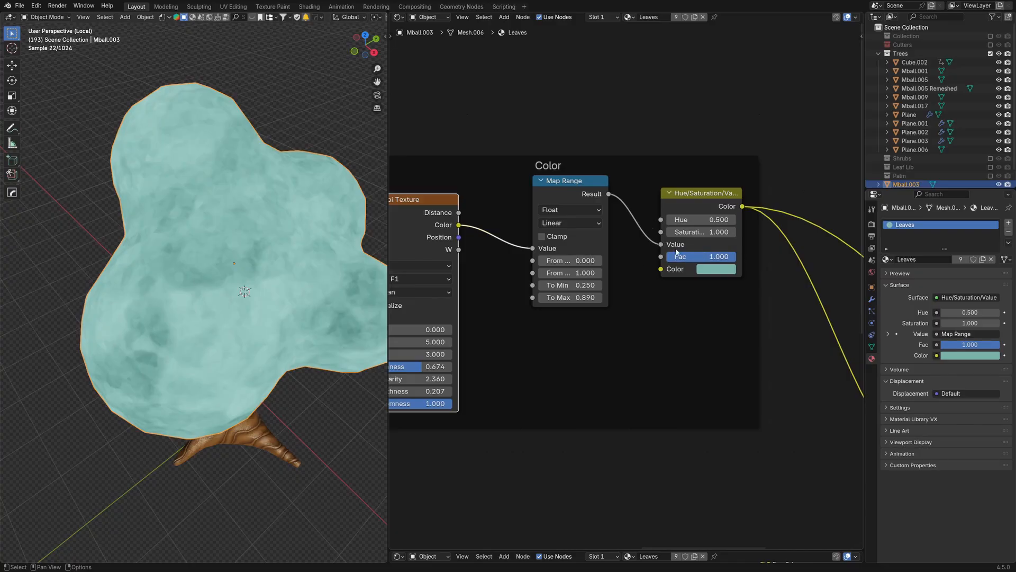
{"action": "middle_click_drag", "start_coordinate": [247, 245], "coordinate": [231, 246]}
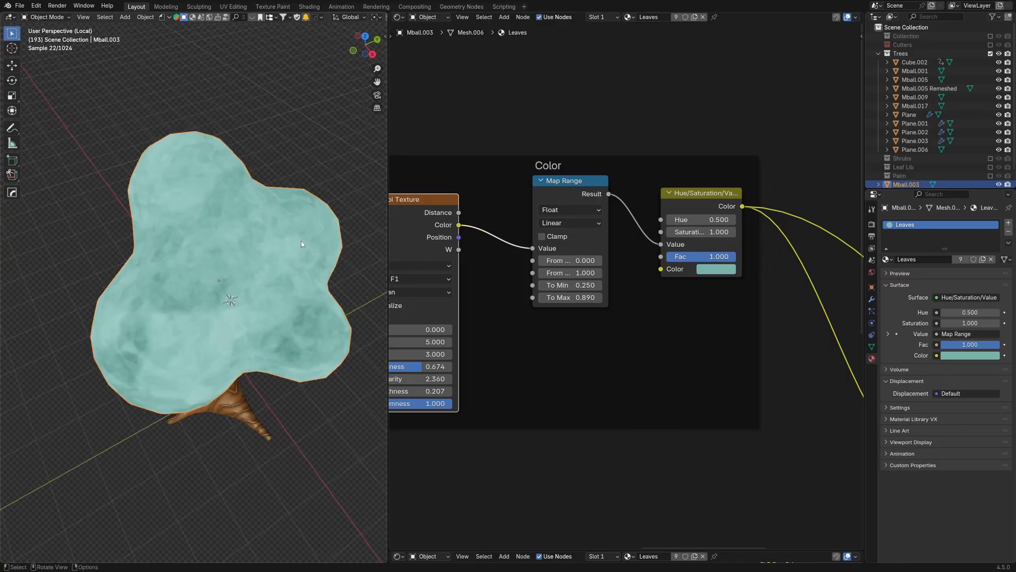
{"action": "left_click", "coordinate": [717, 263]}
{"action": "key", "text": "ctrl+z"}
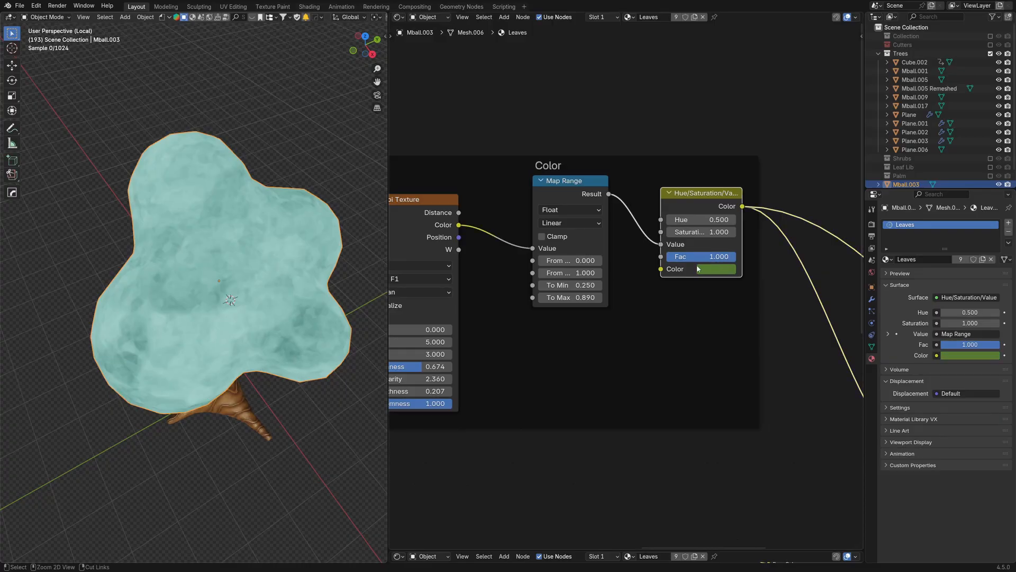
{"action": "key", "text": "ctrl+z"}
Step: Connect the Principled BSDF to the Material Output again to show the full Leaves shader
{"action": "middle_click_drag", "start_coordinate": [174, 284], "coordinate": [164, 269]}
{"action": "scroll", "coordinate": [733, 260], "scroll_direction": "down", "scroll_amount": 5}
{"action": "middle_click_drag", "start_coordinate": [788, 310], "coordinate": [567, 261]}
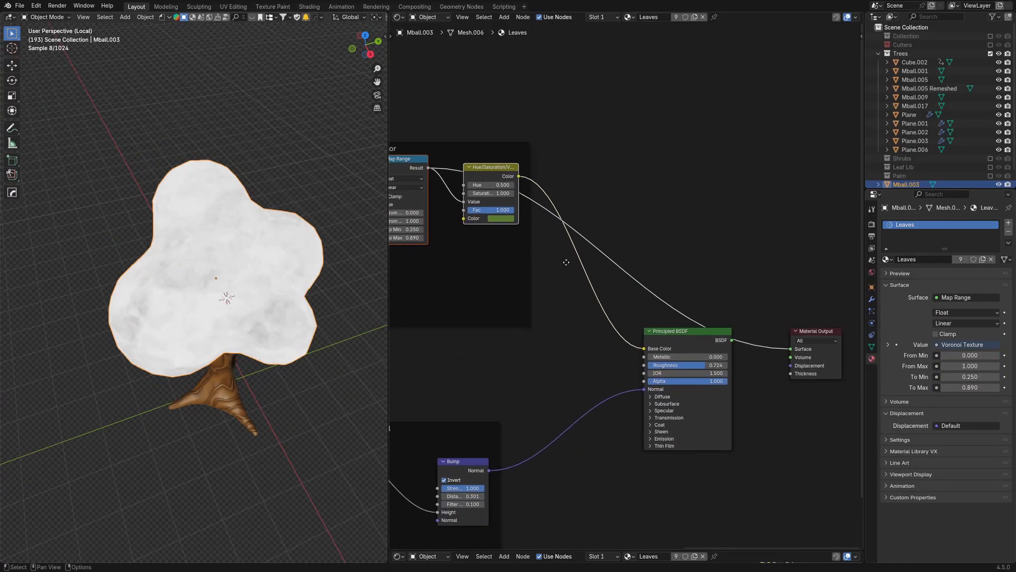
{"action": "scroll", "coordinate": [609, 287], "scroll_direction": "up", "scroll_amount": 1}
{"action": "left_click", "coordinate": [683, 335], "text": "ctrl+shift"}
{"action": "middle_click_drag", "start_coordinate": [498, 275], "coordinate": [646, 323]}
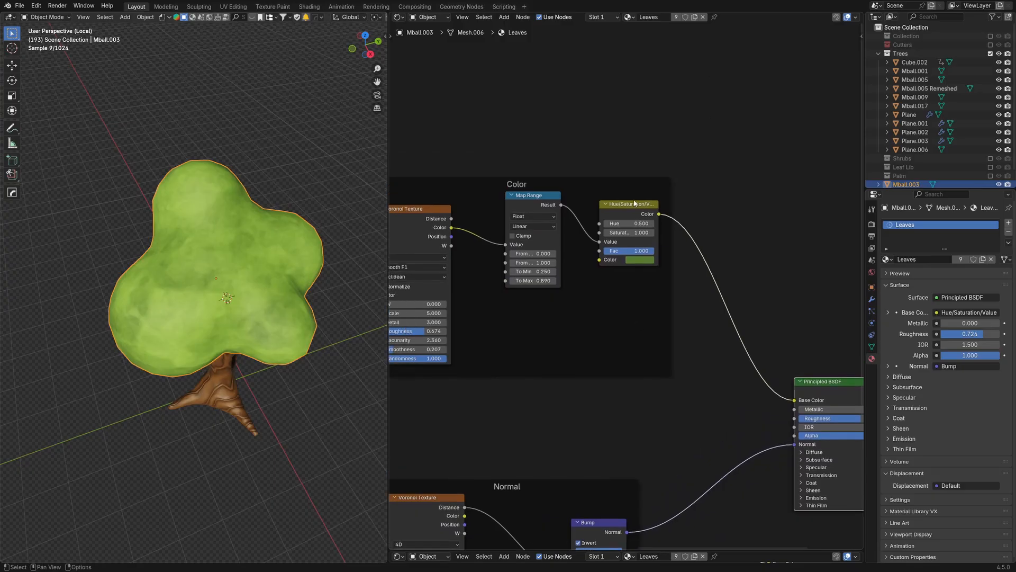
Step: Try linking the Map Range Result to the Saturation input of the Hue/Saturation/Value node as well
{"action": "left_click", "coordinate": [623, 208]}
{"action": "scroll", "coordinate": [624, 289], "scroll_direction": "up", "scroll_amount": 4}
{"action": "middle_click_drag", "start_coordinate": [600, 277], "coordinate": [608, 309]}
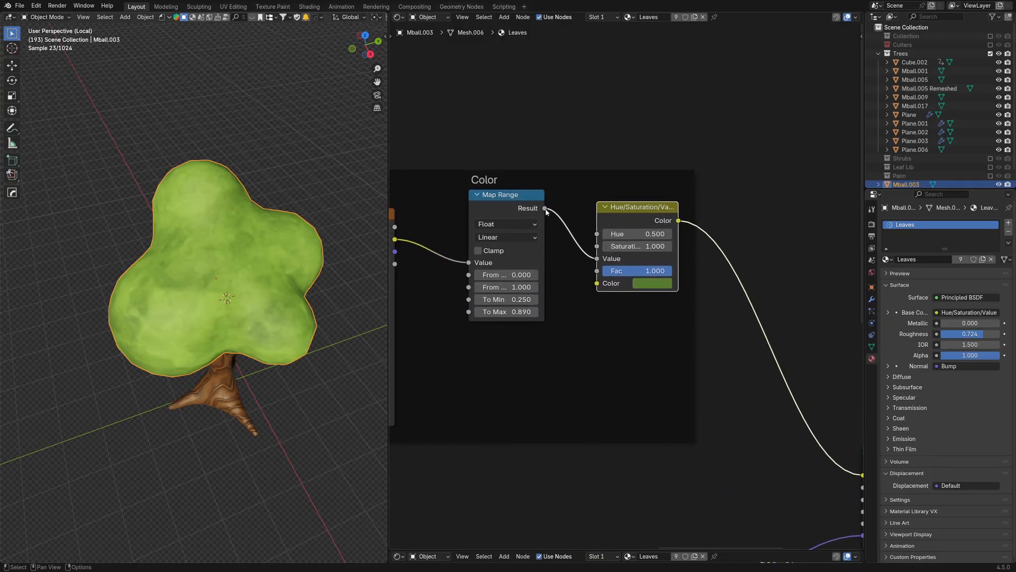
{"action": "left_click_drag", "start_coordinate": [598, 247], "coordinate": [596, 246]}
{"action": "scroll", "coordinate": [214, 291], "scroll_direction": "up", "scroll_amount": 4}
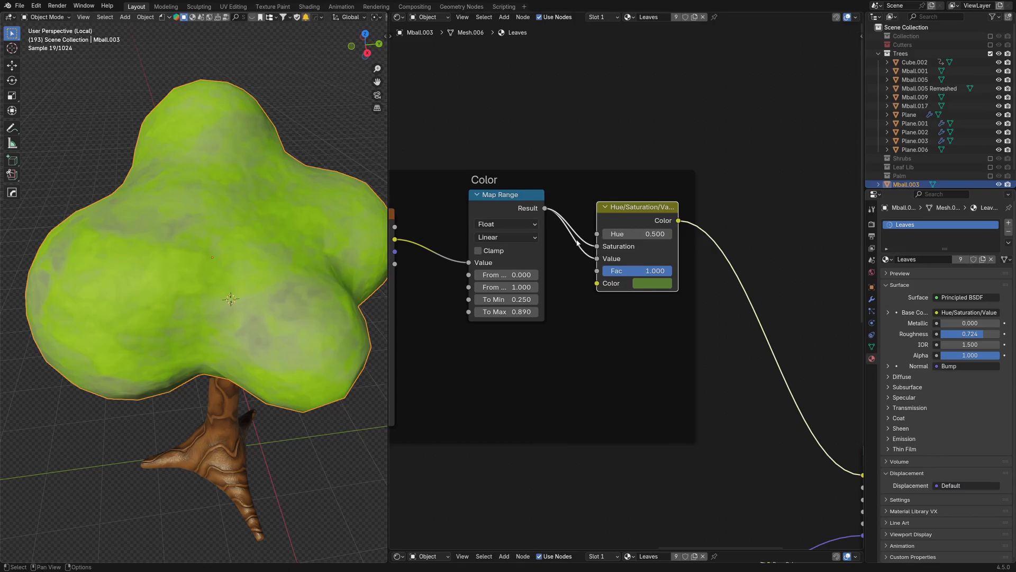
Step: Try moving the extra Map Range link to the Hue and Color inputs, and undo the extra link
{"action": "left_click_drag", "start_coordinate": [597, 246], "coordinate": [598, 233]}
{"action": "middle_click_drag", "start_coordinate": [238, 296], "coordinate": [199, 275]}
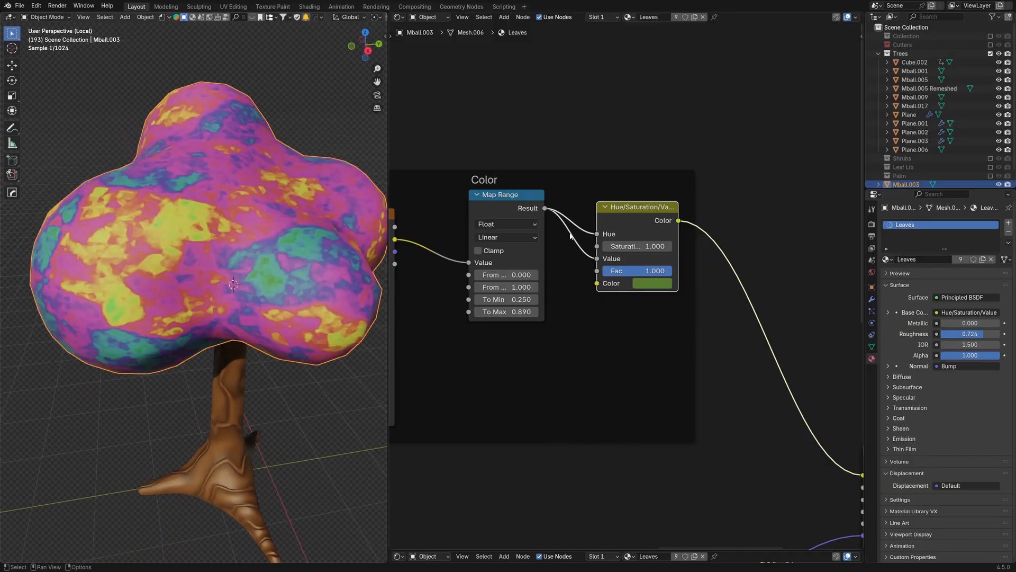
{"action": "left_click_drag", "start_coordinate": [597, 234], "coordinate": [575, 248]}
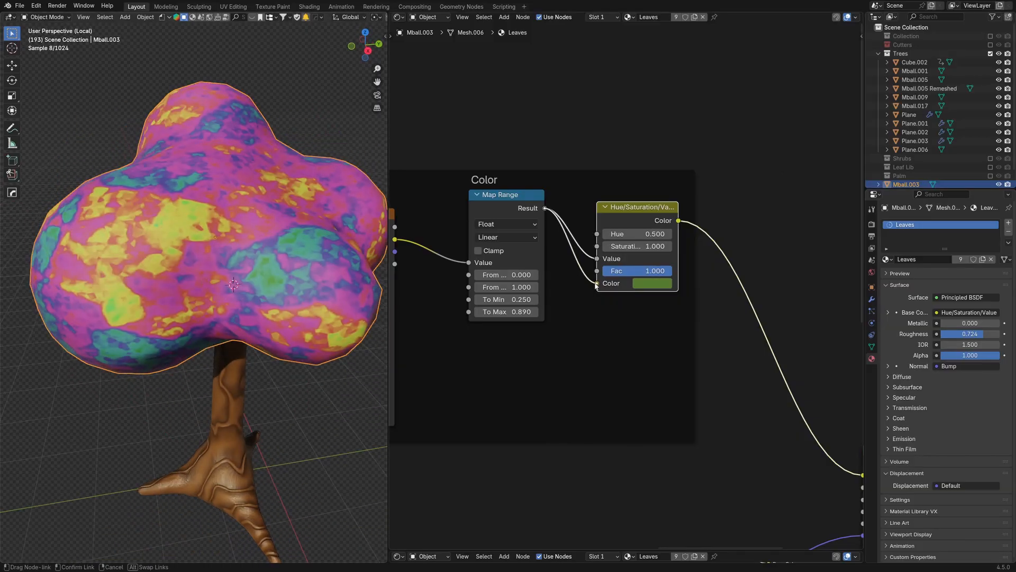
{"action": "left_click_drag", "start_coordinate": [596, 286], "coordinate": [597, 283]}
{"action": "key", "text": "ctrl+z"}
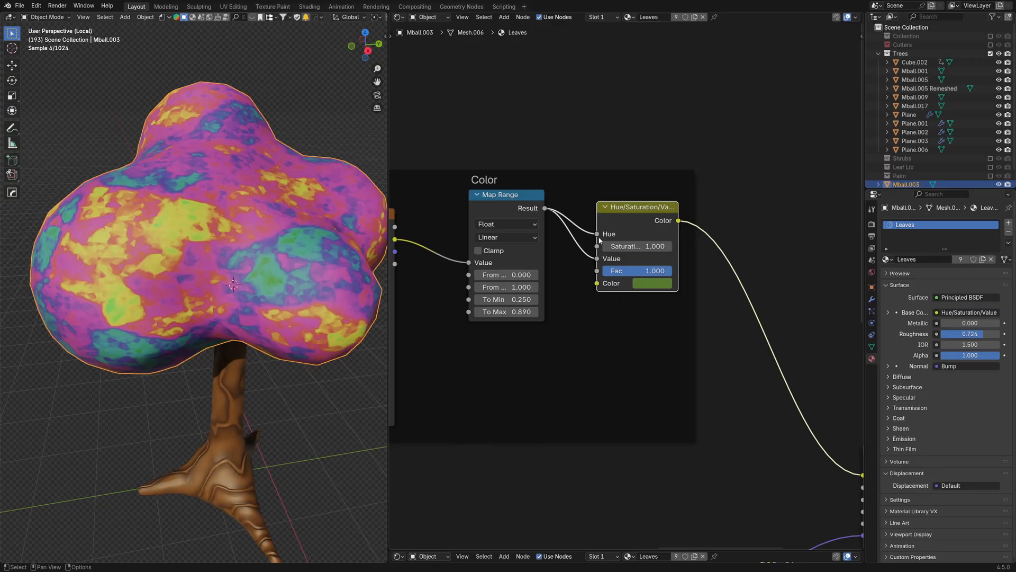
{"action": "key", "text": "ctrl+z"}
Step: Preview the Normal frame's Bump node on the canopy and inspect the surface from several angles
{"action": "scroll", "coordinate": [571, 291], "scroll_direction": "down", "scroll_amount": 5}
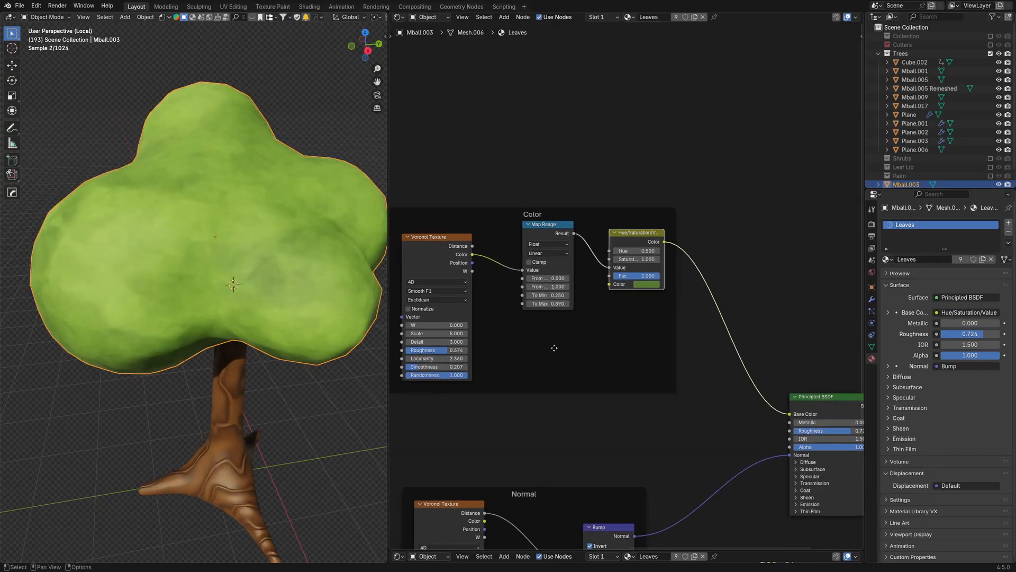
{"action": "middle_click_drag", "start_coordinate": [539, 534], "coordinate": [569, 327]}
{"action": "scroll", "coordinate": [568, 327], "scroll_direction": "up", "scroll_amount": 1}
{"action": "left_click", "coordinate": [649, 322], "text": "ctrl+shift"}
{"action": "middle_click_drag", "start_coordinate": [247, 293], "coordinate": [266, 277]}
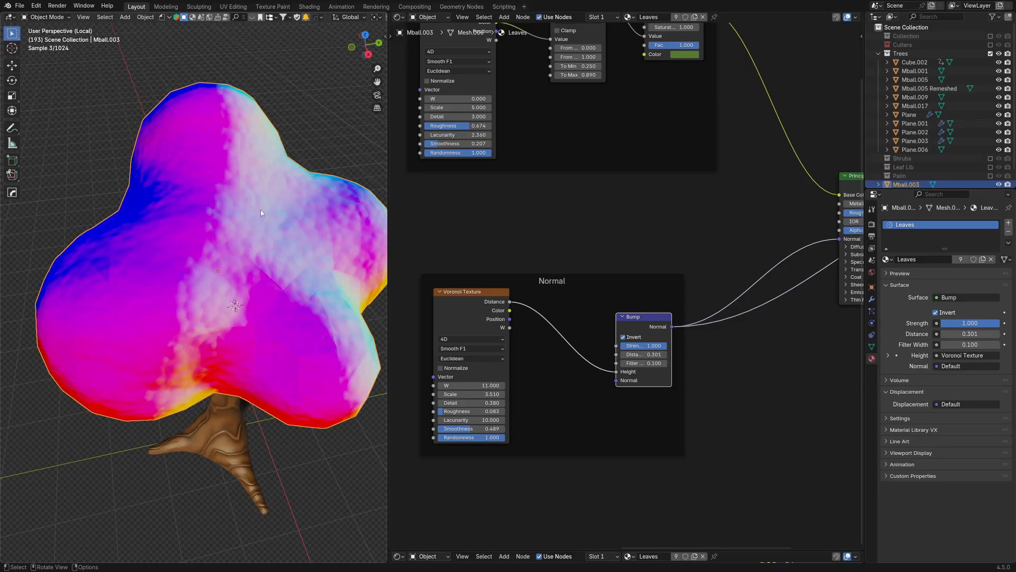
{"action": "middle_click_drag", "start_coordinate": [261, 212], "coordinate": [175, 196]}
{"action": "scroll", "coordinate": [164, 171], "scroll_direction": "up", "scroll_amount": 4}
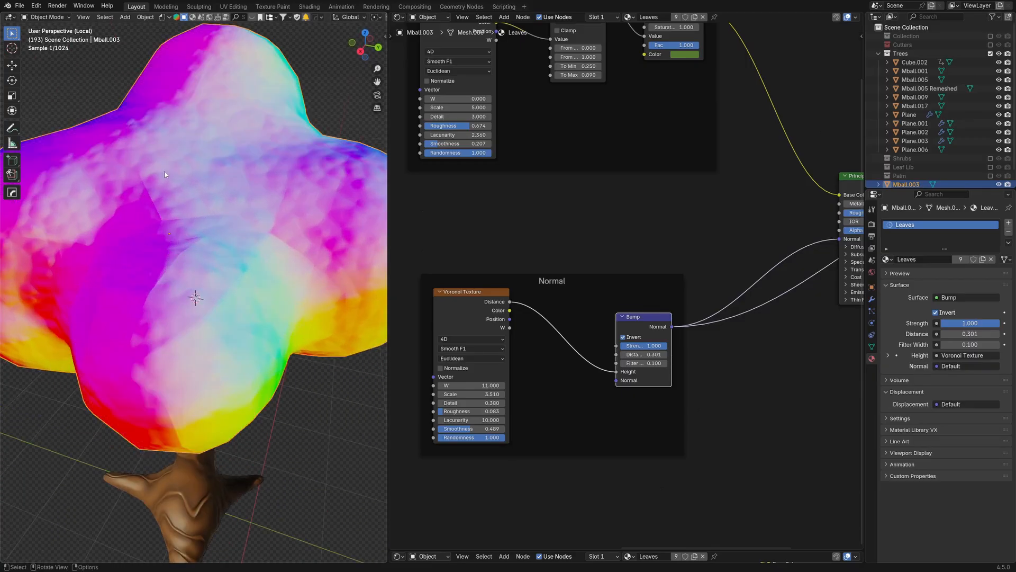
Step: Fit the whole Leaves node tree in view and undo the Bump node preview
{"action": "middle_click_drag", "start_coordinate": [577, 279], "coordinate": [626, 286]}
{"action": "scroll", "coordinate": [627, 287], "scroll_direction": "down", "scroll_amount": 3}
{"action": "mouse_move", "coordinate": [213, 268]}
{"action": "middle_mouse_down"}
{"action": "mouse_move", "coordinate": [240, 260]}
{"action": "mouse_move", "coordinate": [208, 255]}
{"action": "middle_mouse_up"}
{"action": "scroll", "coordinate": [241, 260], "scroll_direction": "down", "scroll_amount": 2}
{"action": "key", "text": "Home"}
{"action": "key", "text": "ctrl+z"}
Step: Return to the Normal frame and preview its Bump node on the canopy again
{"action": "scroll", "coordinate": [469, 339], "scroll_direction": "up", "scroll_amount": 2}
{"action": "middle_click_drag", "start_coordinate": [469, 339], "coordinate": [591, 318]}
{"action": "scroll", "coordinate": [592, 318], "scroll_direction": "up", "scroll_amount": 2}
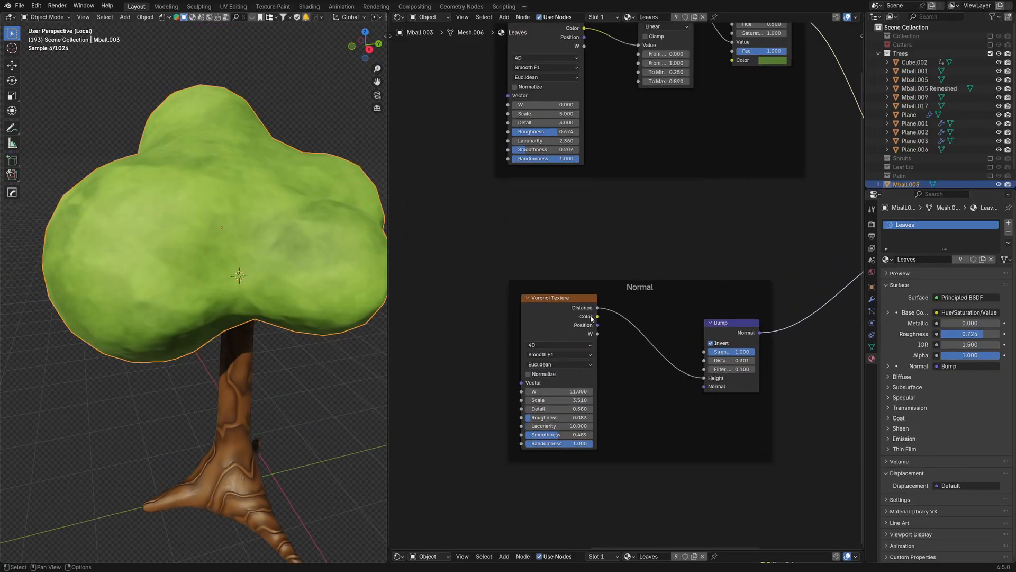
{"action": "left_click", "coordinate": [728, 324], "text": "ctrl+shift"}
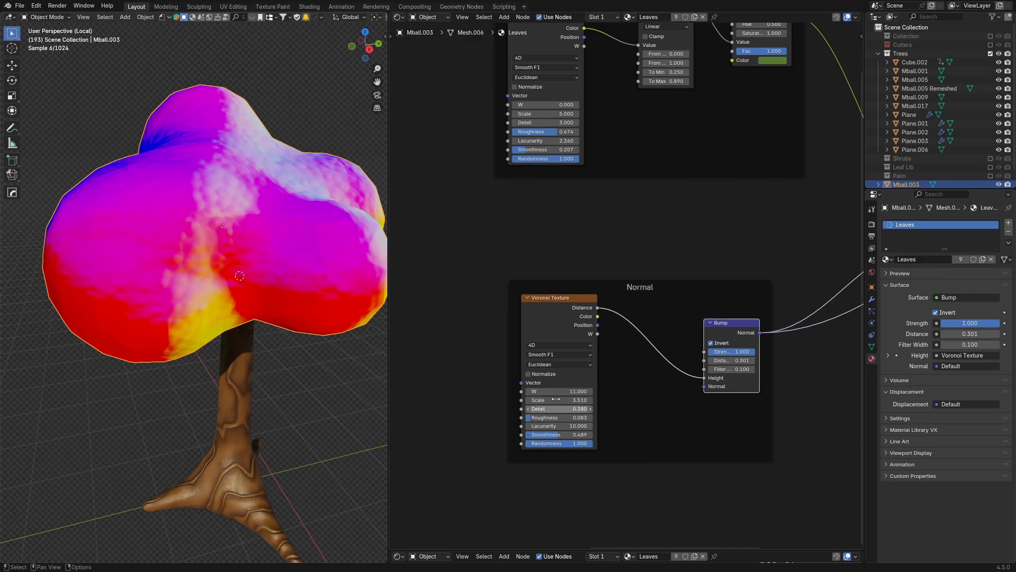
Step: Test the Normal frame's Voronoi Scale and Lacunarity, and set its Bump node's Distance to 0.781
{"action": "left_click_drag", "start_coordinate": [553, 400], "coordinate": [500, 400]}
{"action": "key", "text": "Escape"}
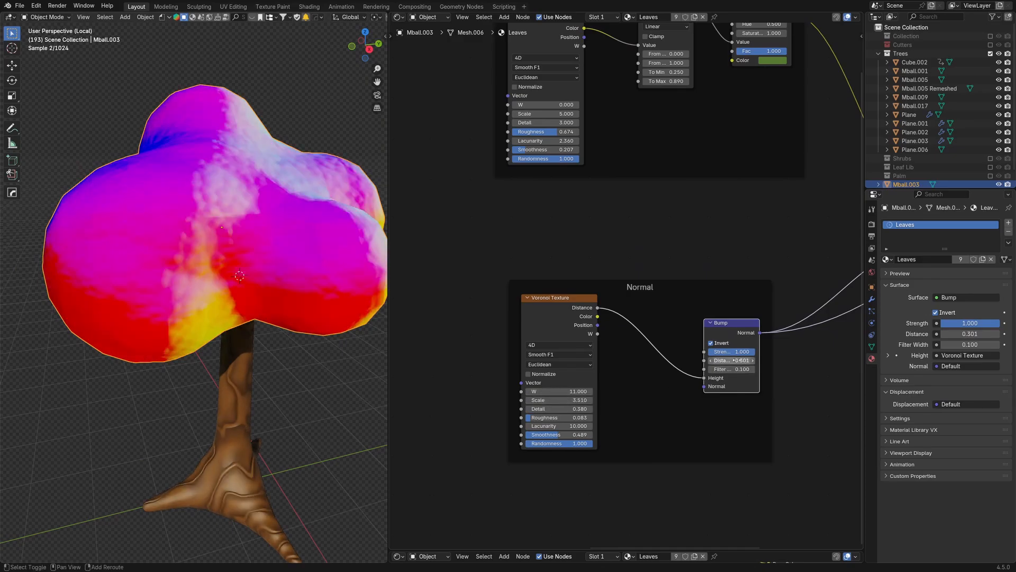
{"action": "left_click_drag", "start_coordinate": [737, 359], "coordinate": [762, 360]}
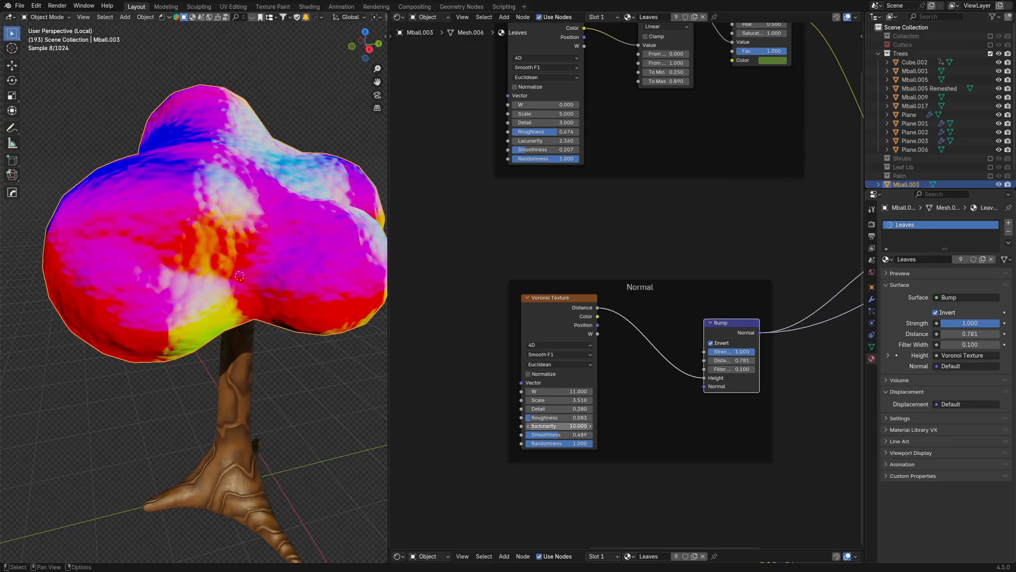
{"action": "left_click_drag", "start_coordinate": [556, 426], "coordinate": [535, 426]}
{"action": "key", "text": "Escape"}
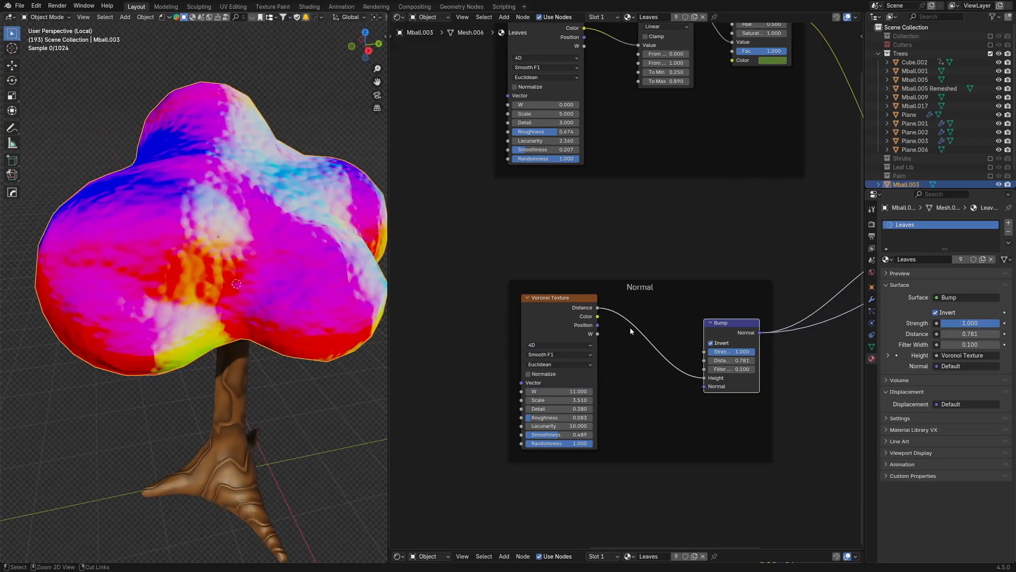
Step: Output the Principled BSDF on the canopy again in place of the Bump preview, and view the whole tree
{"action": "scroll", "coordinate": [352, 259], "scroll_direction": "down", "scroll_amount": 3}
{"action": "middle_click_drag", "start_coordinate": [352, 259], "coordinate": [330, 269]}
{"action": "scroll", "coordinate": [672, 350], "scroll_direction": "down", "scroll_amount": 4}
{"action": "middle_click_drag", "start_coordinate": [672, 349], "coordinate": [496, 365]}
{"action": "left_click", "coordinate": [711, 241], "text": "ctrl+shift"}
{"action": "middle_click_drag", "start_coordinate": [589, 377], "coordinate": [714, 371]}
{"action": "middle_click_drag", "start_coordinate": [226, 319], "coordinate": [185, 293]}
{"action": "left_click", "coordinate": [247, 292]}
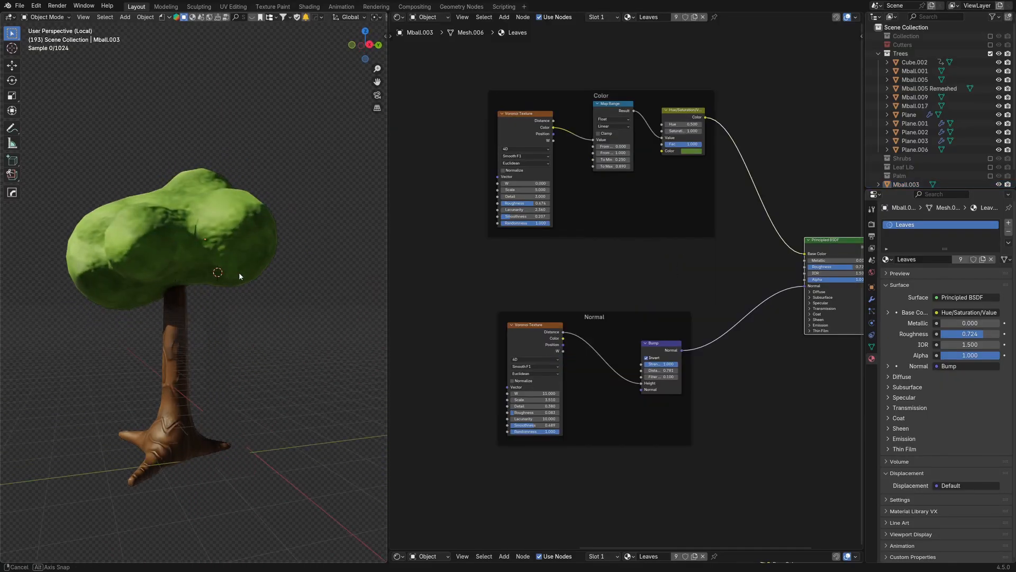
Step: Select the trunk and apply its Skin and Subdivision modifiers
{"action": "middle_click_drag", "start_coordinate": [239, 272], "coordinate": [213, 340]}
{"action": "left_click", "coordinate": [250, 230]}
{"action": "key", "text": "alt+a"}
{"action": "left_click", "coordinate": [212, 382]}
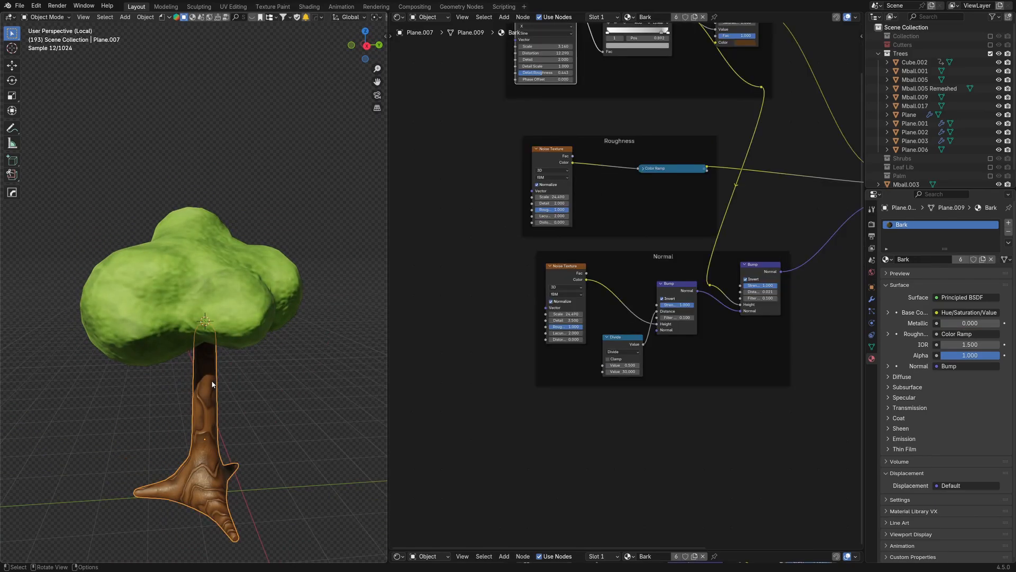
{"action": "middle_click_drag", "start_coordinate": [231, 304], "coordinate": [224, 290]}
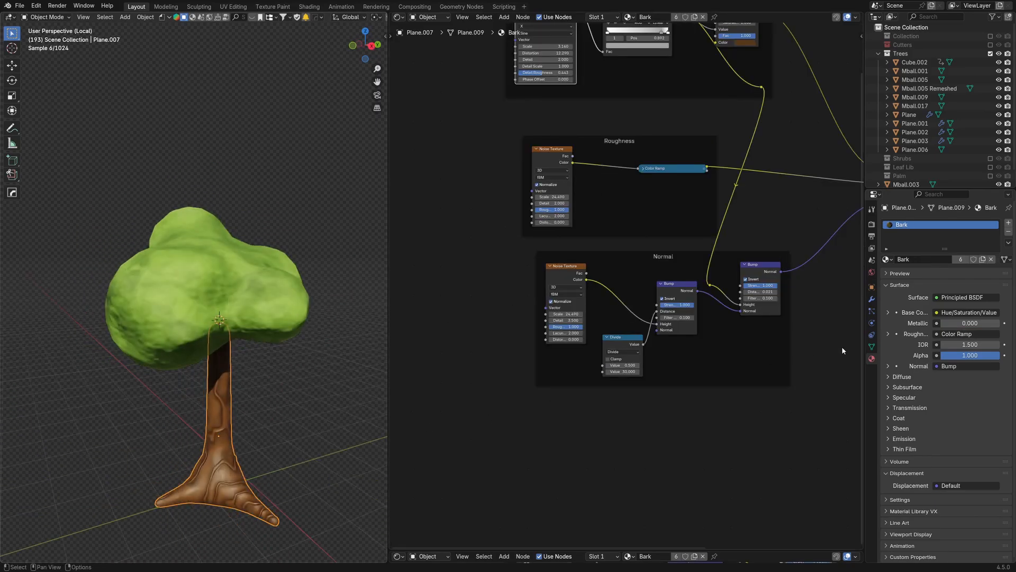
{"action": "left_click", "coordinate": [872, 298]}
{"action": "key", "text": "ctrl+a"}
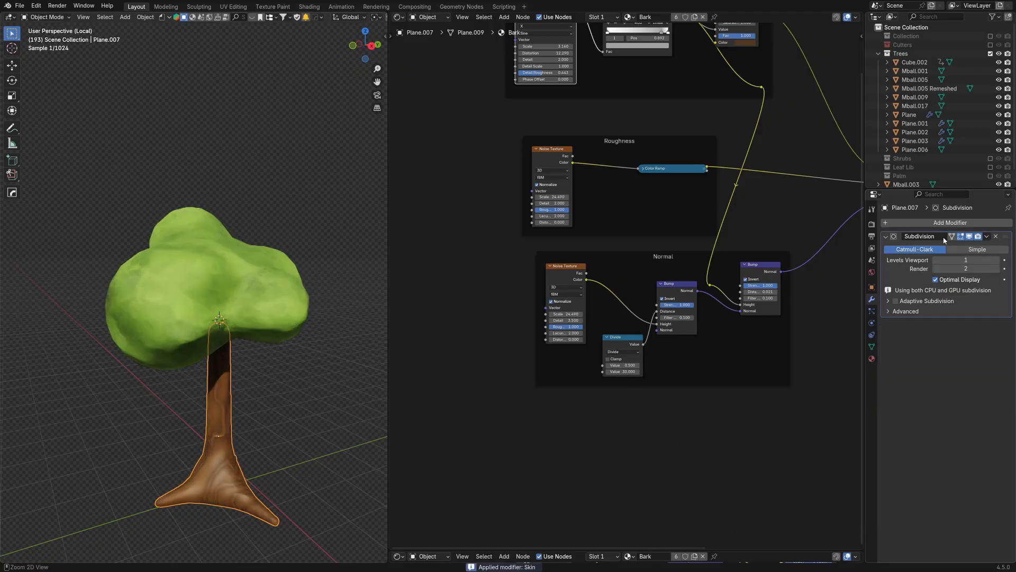
{"action": "key", "text": "ctrl+a"}
Step: Select an edge loop on the trunk in edge select mode and examine its mesh topology
{"action": "key", "text": "Tab"}
{"action": "middle_click_drag", "start_coordinate": [190, 296], "coordinate": [179, 272]}
{"action": "key", "text": "Tab"}
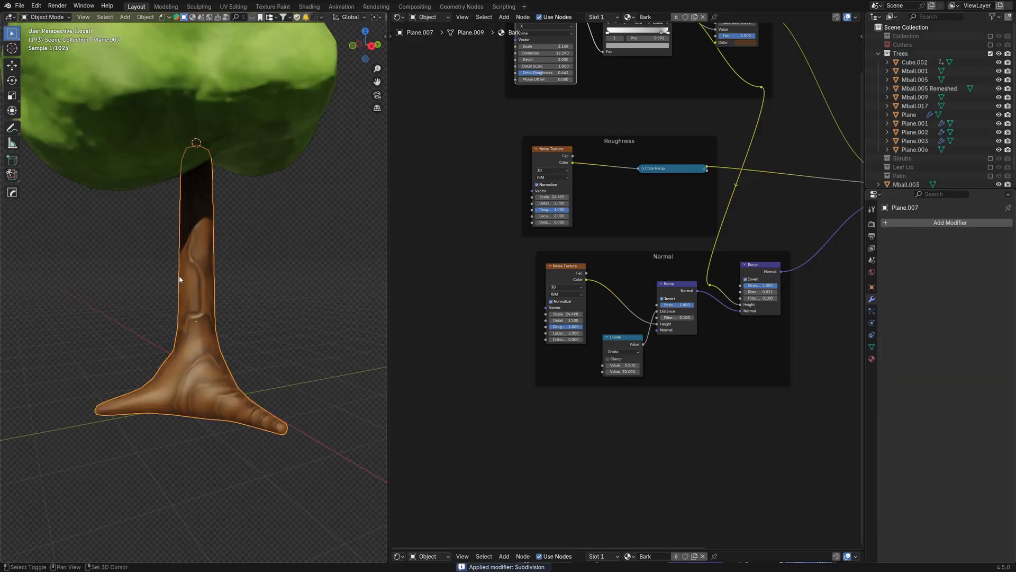
{"action": "key", "text": "Tab"}
{"action": "key", "text": "alt+a"}
{"action": "key", "text": "2"}
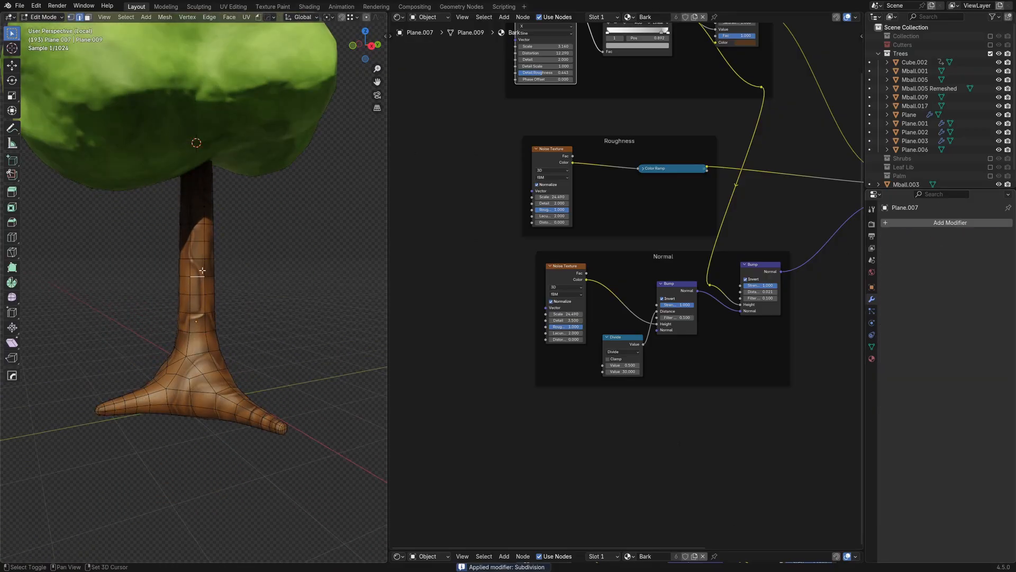
{"action": "left_click", "coordinate": [203, 277], "text": "alt"}
{"action": "mouse_move", "coordinate": [203, 277]}
{"action": "middle_mouse_down"}
{"action": "mouse_move", "coordinate": [223, 234]}
{"action": "mouse_move", "coordinate": [243, 294]}
{"action": "middle_mouse_up"}
Step: Switch the viewport to solid shading, return to Object Mode and select the canopy
{"action": "key", "text": "z"}
{"action": "left_click", "coordinate": [310, 304]}
{"action": "mouse_move", "coordinate": [307, 307]}
{"action": "middle_mouse_down"}
{"action": "mouse_move", "coordinate": [261, 320]}
{"action": "mouse_move", "coordinate": [182, 299]}
{"action": "mouse_move", "coordinate": [188, 247]}
{"action": "mouse_move", "coordinate": [210, 296]}
{"action": "middle_mouse_up"}
{"action": "key", "text": "Tab"}
{"action": "middle_click_drag", "start_coordinate": [211, 297], "coordinate": [208, 244]}
{"action": "left_click", "coordinate": [220, 213]}
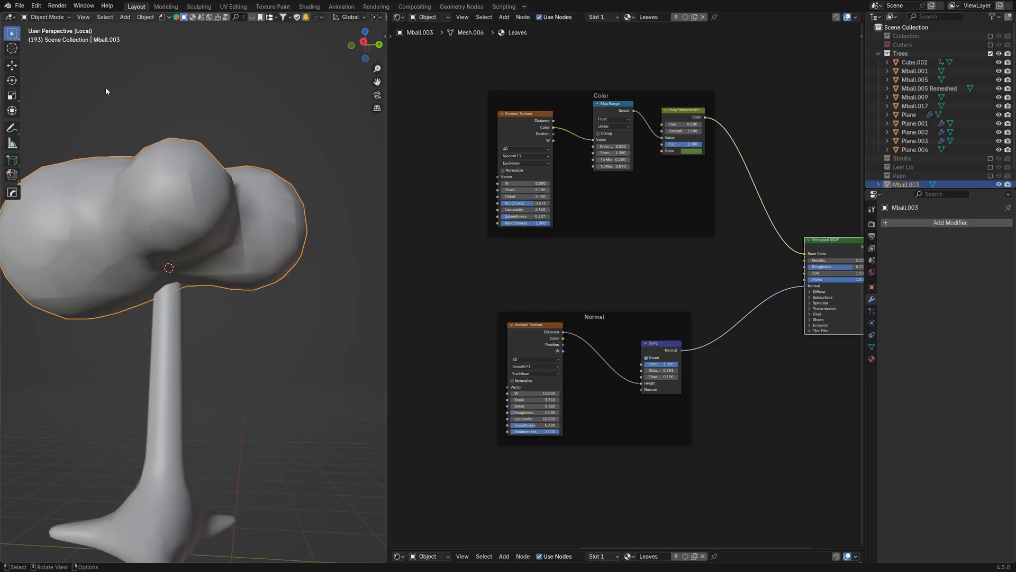
{"action": "middle_click_drag", "start_coordinate": [105, 91], "coordinate": [132, 175]}
Step: Search the add-on preferences for "REM" and close the preferences
{"action": "left_click", "coordinate": [36, 5]}
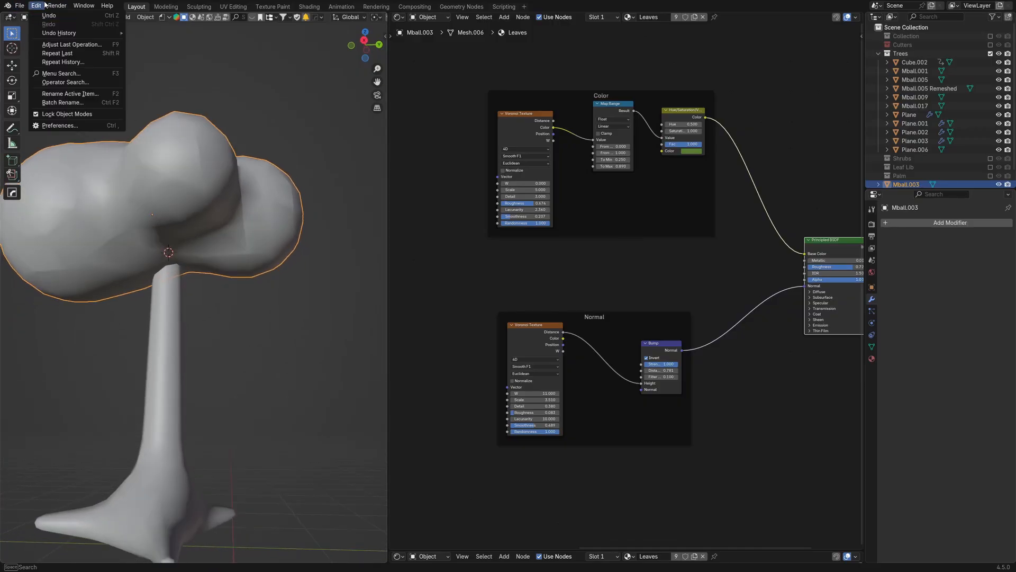
{"action": "left_click", "coordinate": [61, 125]}
{"action": "left_click", "coordinate": [33, 96]}
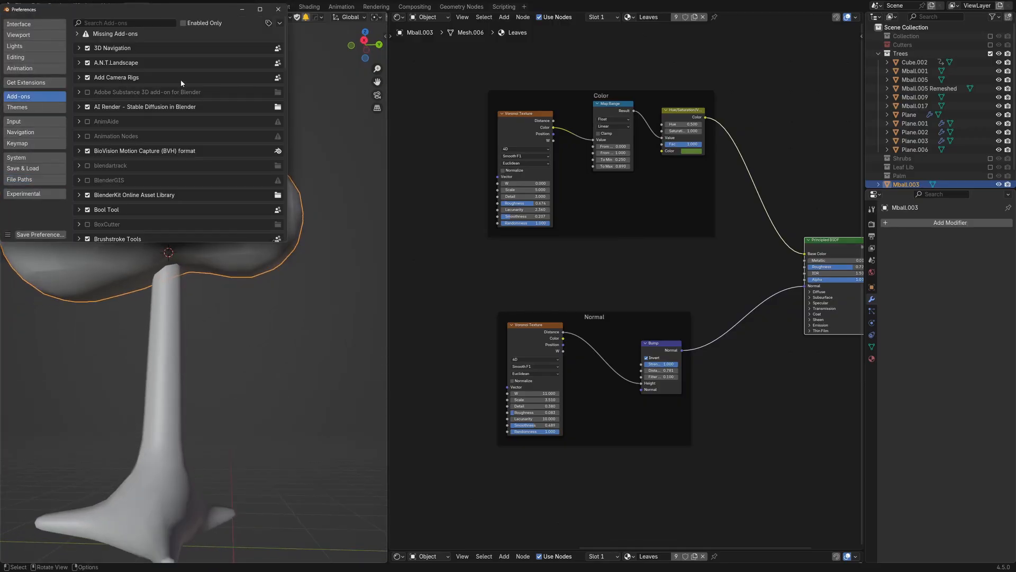
{"action": "type", "text": "RE"}
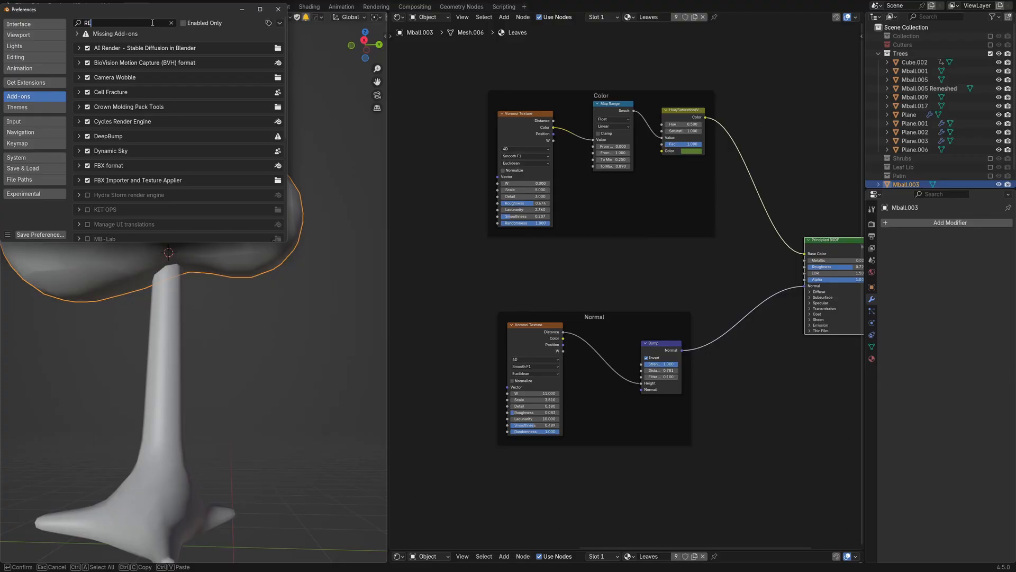
{"action": "type", "text": "M"}
{"action": "left_click", "coordinate": [278, 8]}
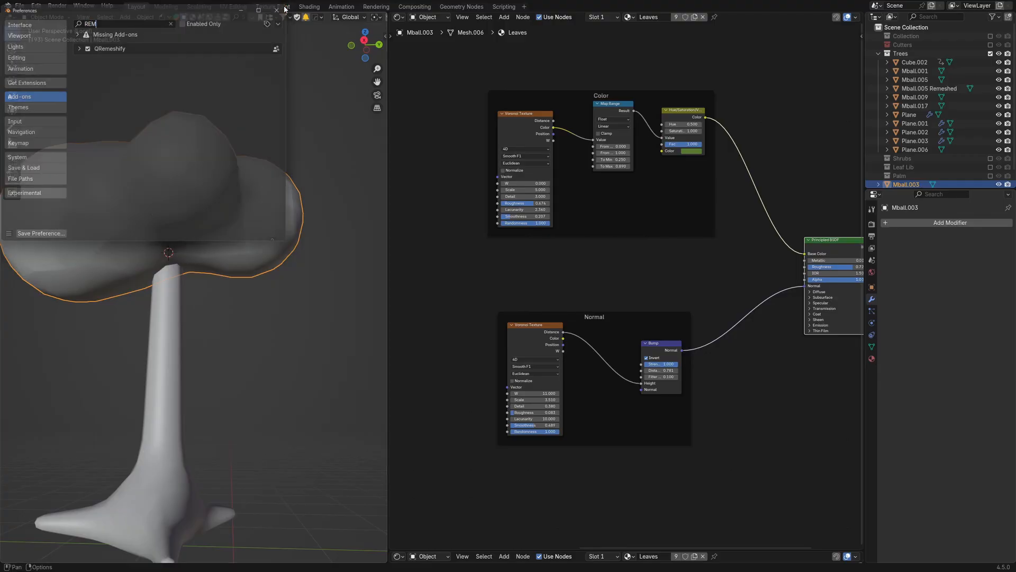
Step: Remesh the canopy with QRemeshify, using Preprocess, Smoothing and a Density of 4.00
{"action": "key", "text": "n"}
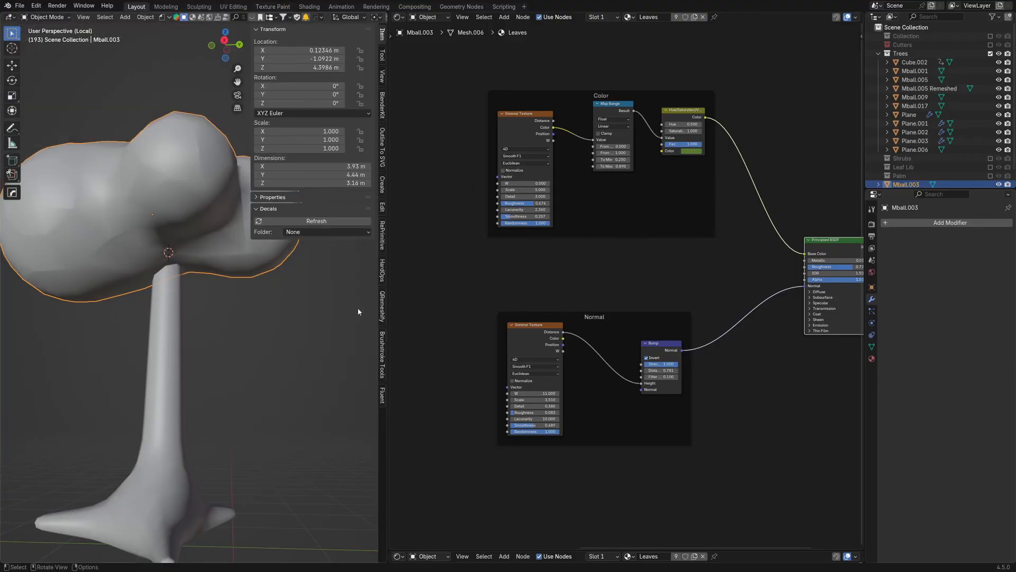
{"action": "left_click", "coordinate": [381, 306]}
{"action": "scroll", "coordinate": [185, 212], "scroll_direction": "down", "scroll_amount": 2}
{"action": "middle_click_drag", "start_coordinate": [179, 204], "coordinate": [201, 243]}
{"action": "scroll", "coordinate": [202, 240], "scroll_direction": "up", "scroll_amount": 1}
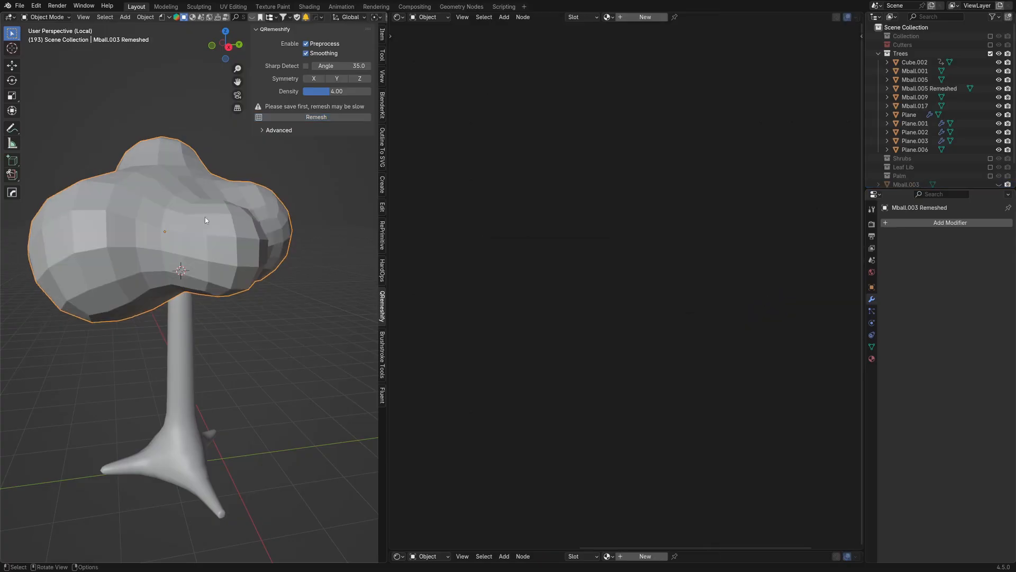
Step: Widen the 3D viewport and shade the remeshed canopy smooth
{"action": "mouse_move", "coordinate": [201, 263]}
{"action": "middle_mouse_down"}
{"action": "mouse_move", "coordinate": [245, 291]}
{"action": "mouse_move", "coordinate": [289, 246]}
{"action": "mouse_move", "coordinate": [232, 244]}
{"action": "mouse_move", "coordinate": [217, 301]}
{"action": "mouse_move", "coordinate": [238, 300]}
{"action": "mouse_move", "coordinate": [188, 269]}
{"action": "middle_mouse_up"}
{"action": "scroll", "coordinate": [242, 281], "scroll_direction": "up", "scroll_amount": 2}
{"action": "left_click_drag", "start_coordinate": [387, 186], "coordinate": [520, 196]}
{"action": "mouse_move", "coordinate": [282, 313]}
{"action": "middle_mouse_down"}
{"action": "mouse_move", "coordinate": [278, 290]}
{"action": "mouse_move", "coordinate": [293, 262]}
{"action": "mouse_move", "coordinate": [175, 210]}
{"action": "mouse_move", "coordinate": [225, 196]}
{"action": "mouse_move", "coordinate": [267, 215]}
{"action": "mouse_move", "coordinate": [257, 291]}
{"action": "mouse_move", "coordinate": [275, 286]}
{"action": "mouse_move", "coordinate": [290, 255]}
{"action": "middle_mouse_up"}
{"action": "right_click", "coordinate": [294, 261]}
{"action": "left_click", "coordinate": [232, 235]}
Step: Select an edge loop on the remeshed canopy in Edit Mode and examine its quad topology
{"action": "key", "text": "Tab"}
{"action": "key", "text": "alt+a"}
{"action": "key", "text": "Tab"}
{"action": "key", "text": "Tab"}
{"action": "left_click", "coordinate": [286, 207]}
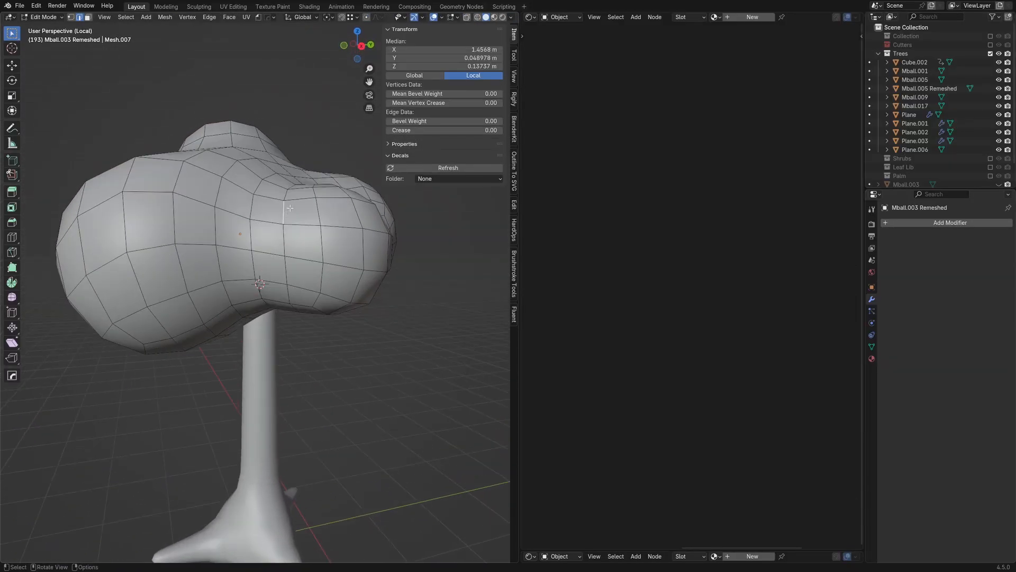
{"action": "key", "text": "alt+a"}
{"action": "left_click", "coordinate": [287, 207], "text": "alt"}
{"action": "mouse_move", "coordinate": [287, 208]}
{"action": "middle_mouse_down"}
{"action": "mouse_move", "coordinate": [199, 254]}
{"action": "mouse_move", "coordinate": [295, 275]}
{"action": "mouse_move", "coordinate": [277, 263]}
{"action": "mouse_move", "coordinate": [263, 282]}
{"action": "mouse_move", "coordinate": [294, 257]}
{"action": "mouse_move", "coordinate": [292, 310]}
{"action": "middle_mouse_up"}
{"action": "key", "text": "Tab"}
Step: Select the trunk, inspect the whole tree's topology in wireframe and return to rendered shading
{"action": "left_click", "coordinate": [263, 282]}
{"action": "key", "text": "shift+z"}
{"action": "key", "text": "alt+a"}
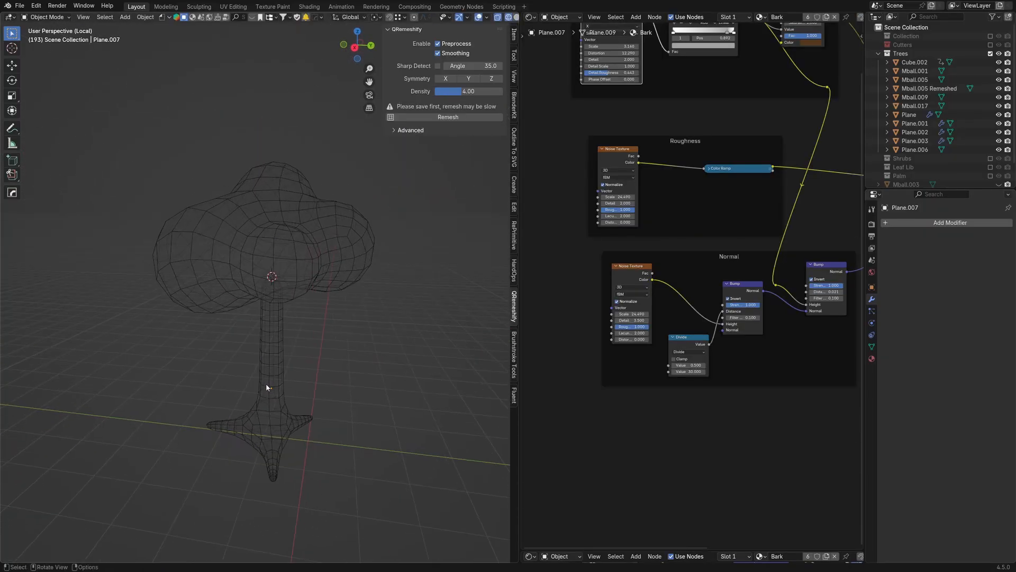
{"action": "key", "text": "shift+z"}
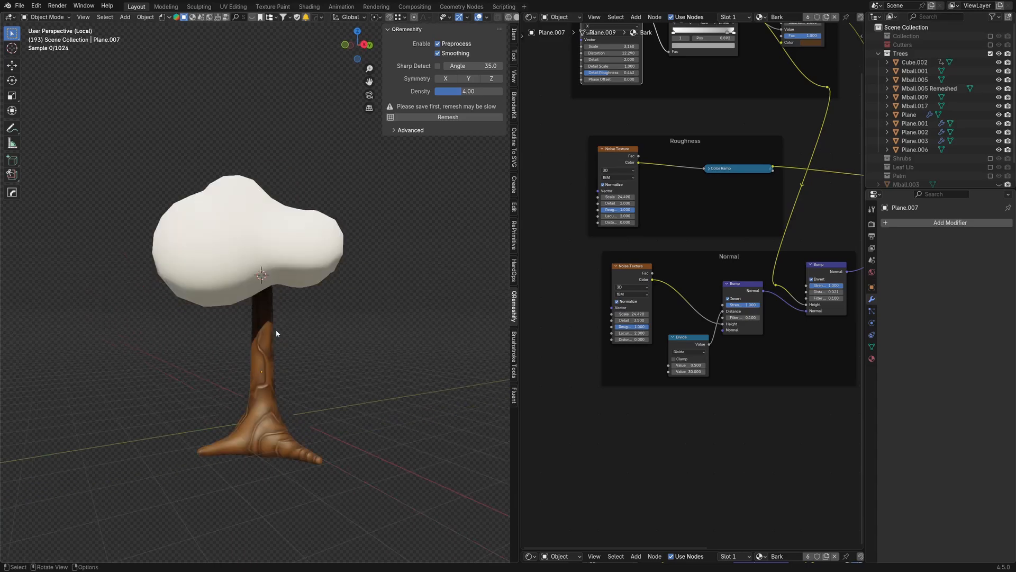
Step: Assign the existing Leaves material to the remeshed canopy and view the tree from another angle
{"action": "left_click", "coordinate": [255, 258]}
{"action": "left_click", "coordinate": [871, 358]}
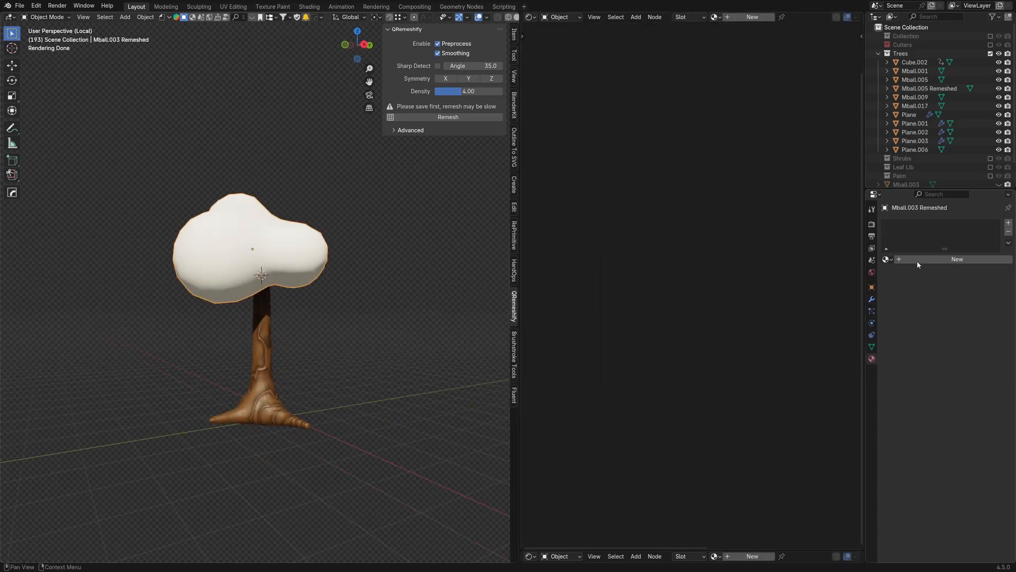
{"action": "left_click", "coordinate": [887, 259]}
{"action": "left_click", "coordinate": [921, 342]}
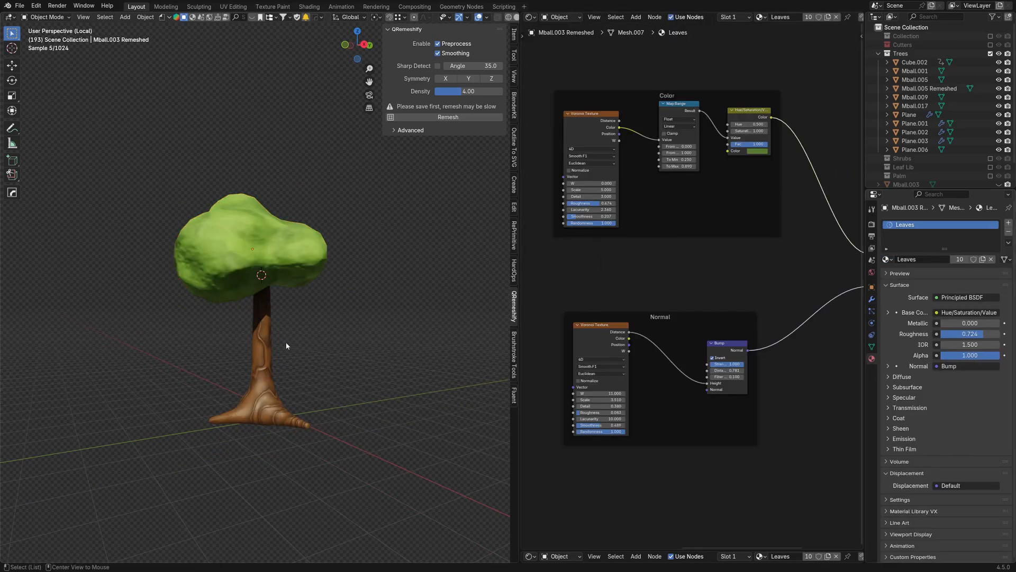
{"action": "middle_click_drag", "start_coordinate": [314, 340], "coordinate": [250, 340]}
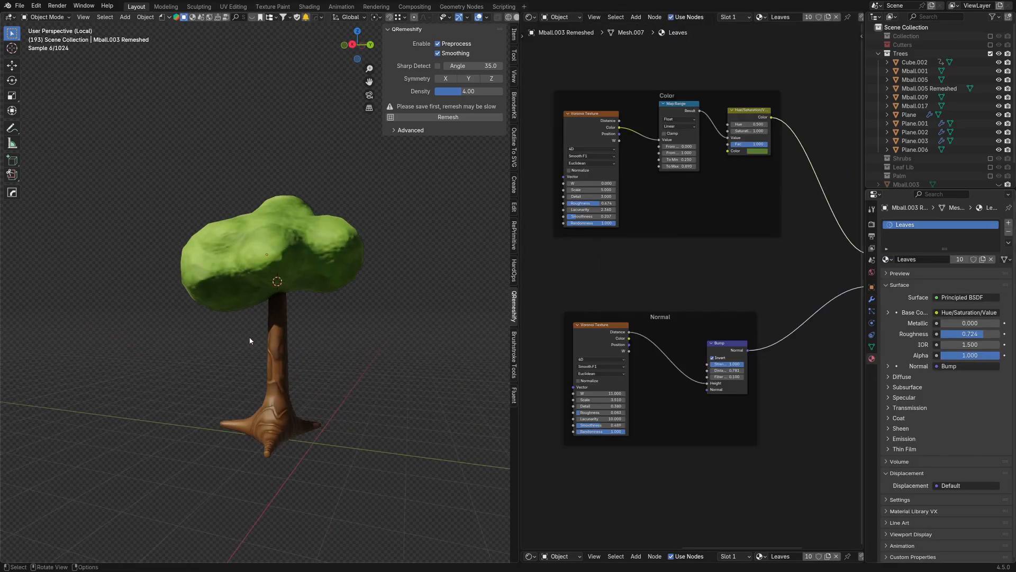